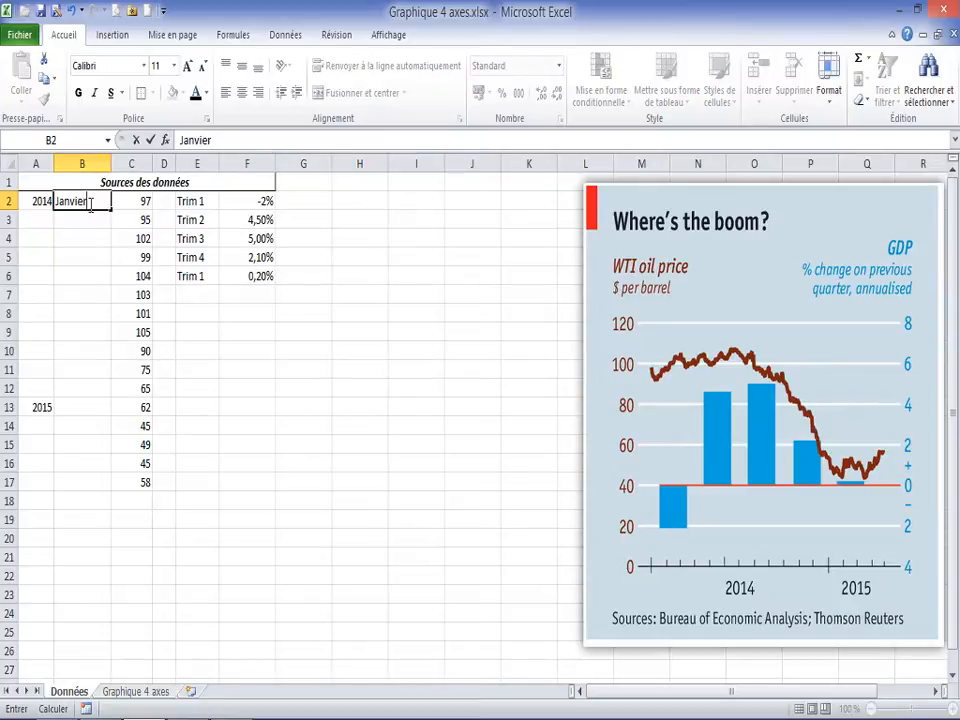
- Enter Janvier in B2 and fill the month names down through B17
key("ctrl+Return")
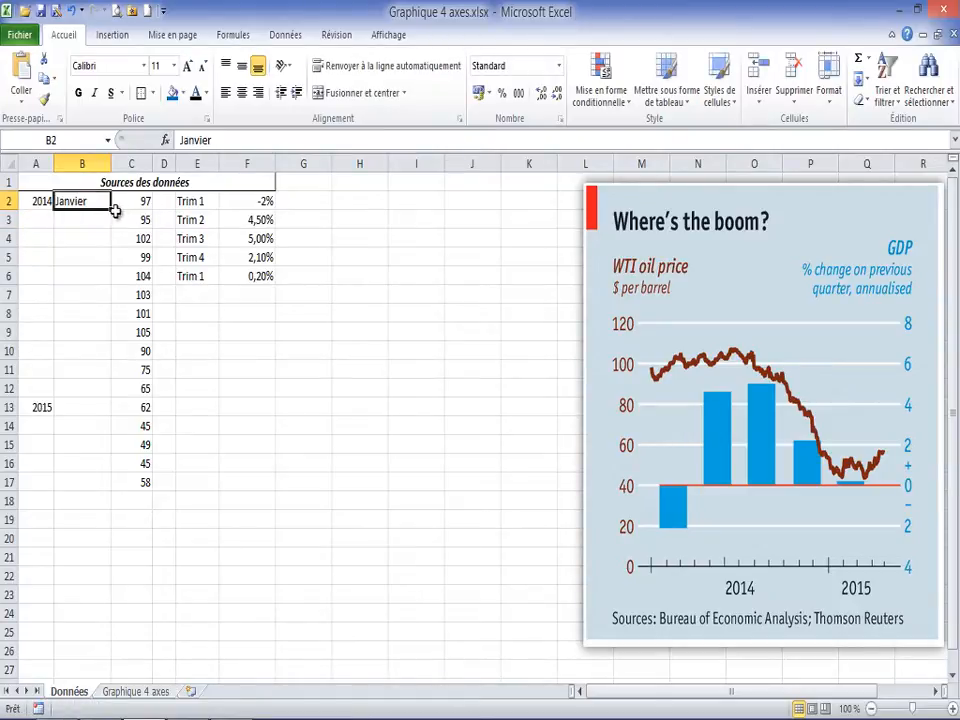
left_click_drag(115, 210, 96, 484)
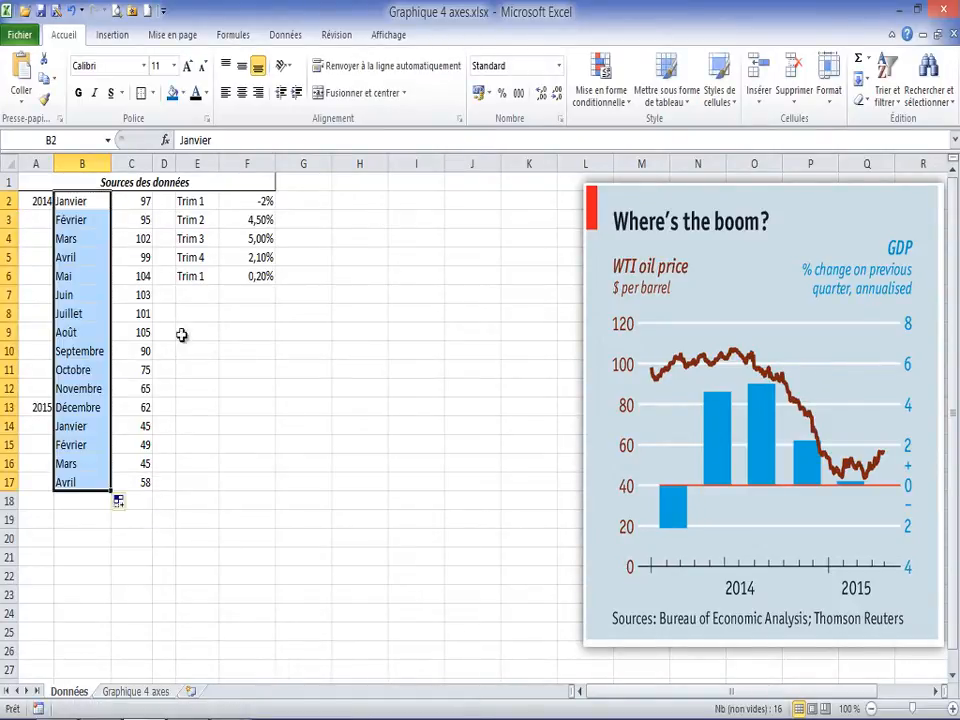
left_click(237, 343)
left_click(190, 298)
left_click(203, 318)
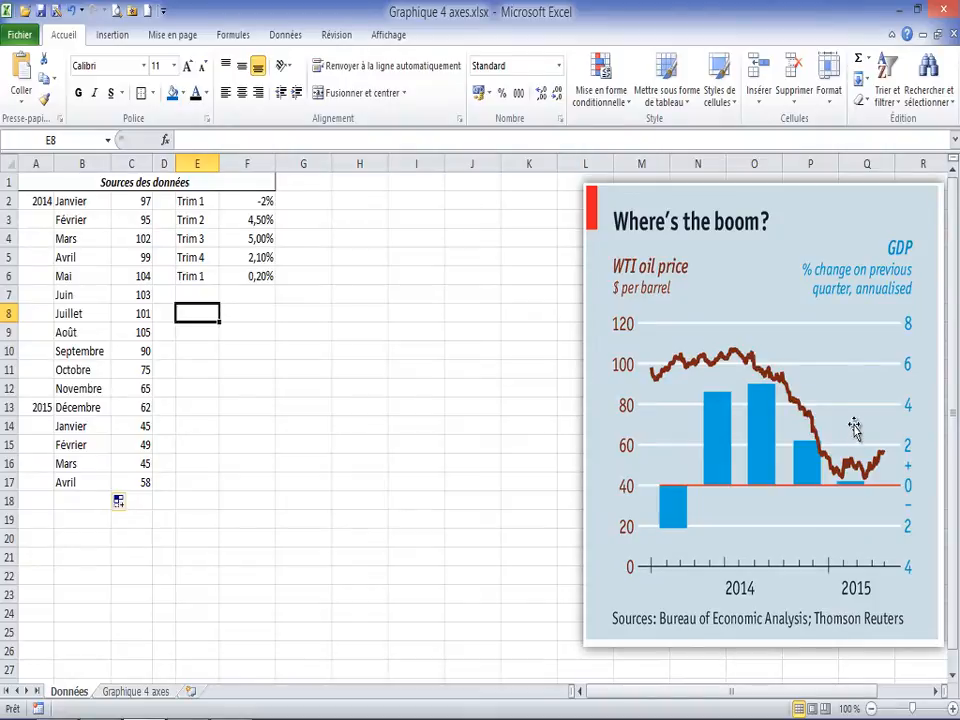
left_click(248, 328)
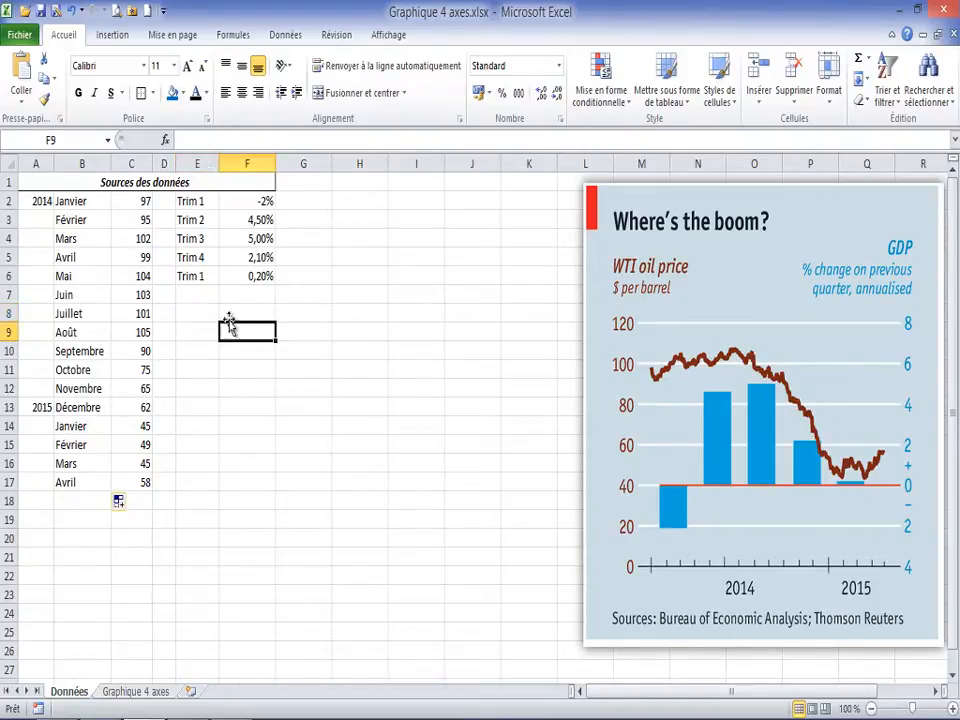
left_click(212, 310)
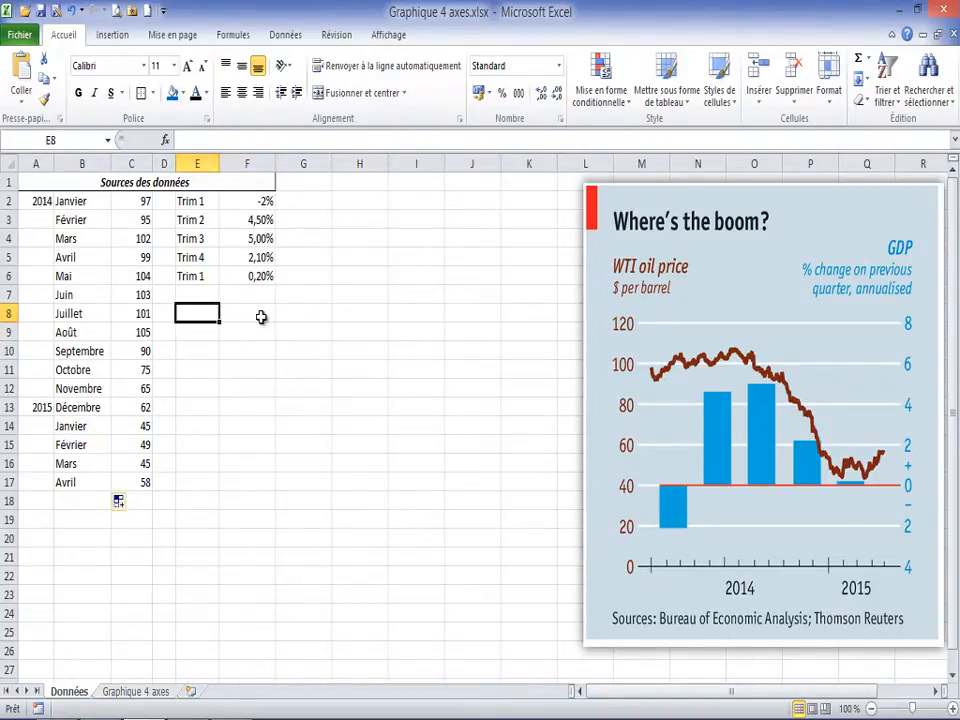
- Insert a basic 2D line chart from the data in A2:C17
left_click_drag(38, 203, 140, 478)
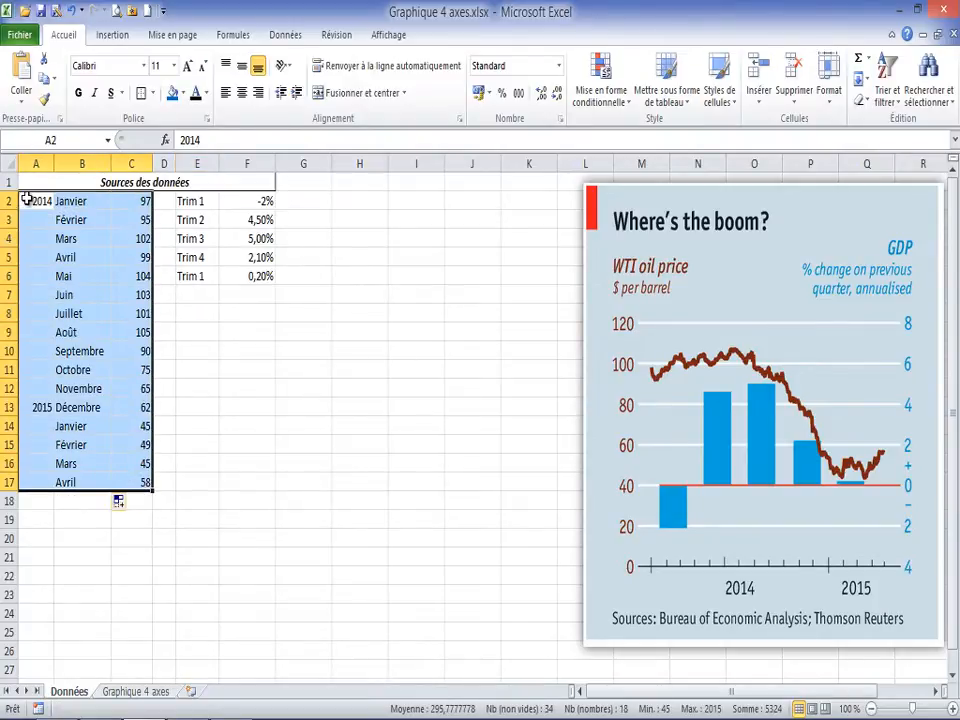
left_click(118, 35)
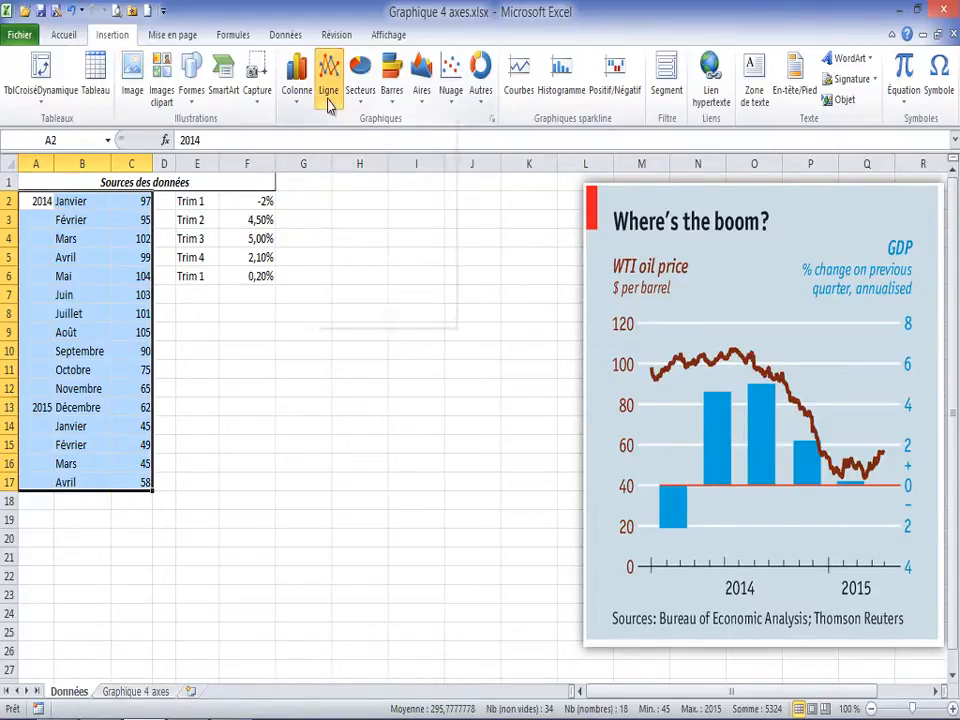
left_click(328, 100)
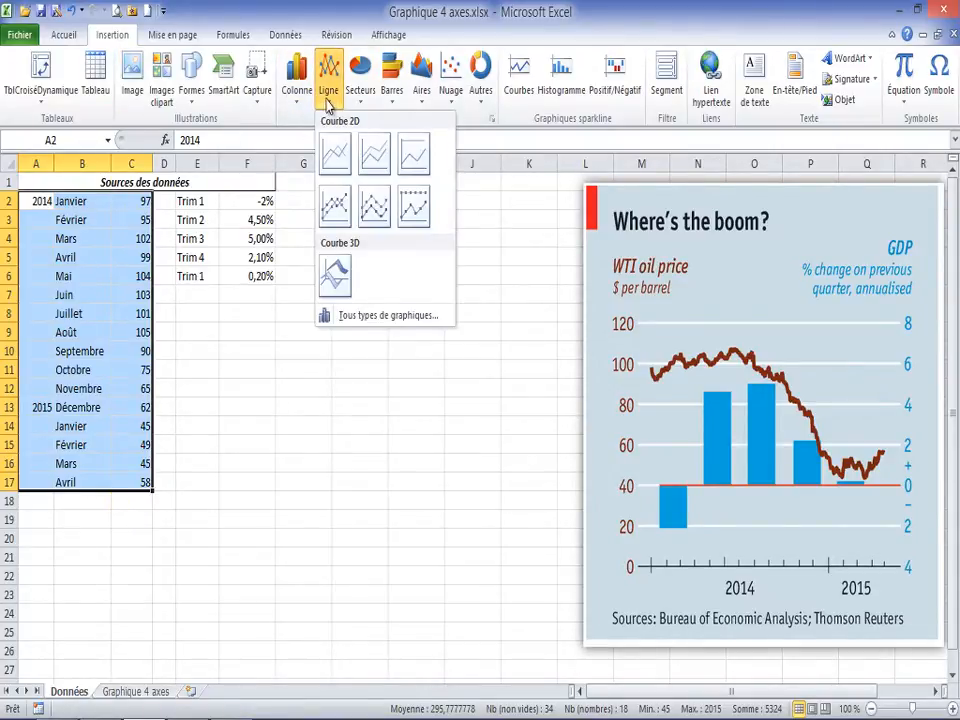
left_click(335, 155)
- Place and enlarge the line chart beneath the quarterly figures, and delete its legend
left_click_drag(390, 302, 242, 302)
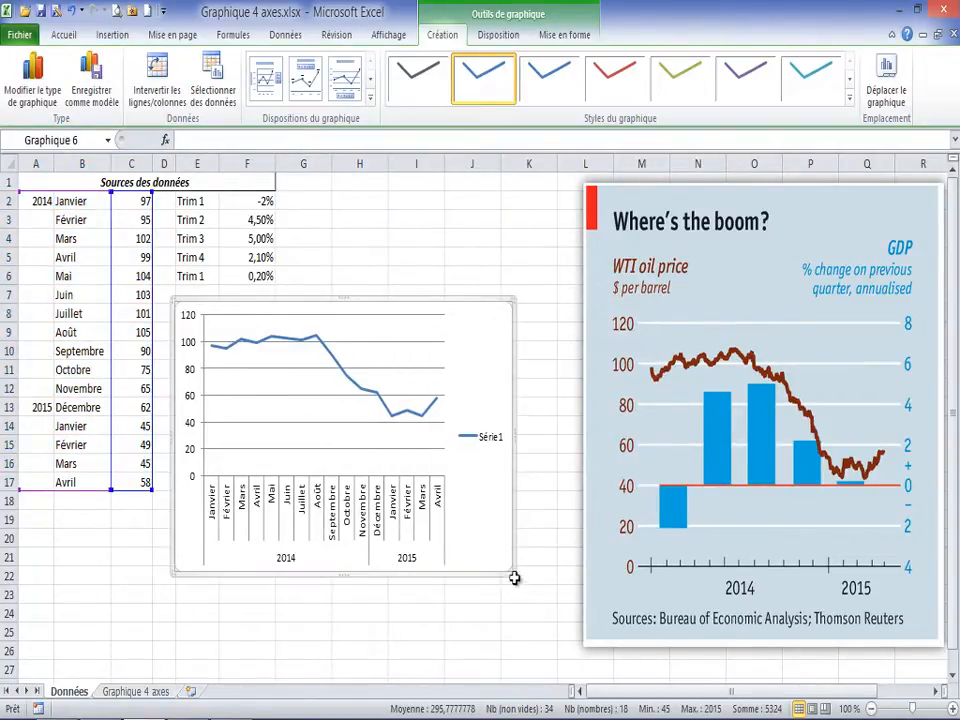
left_click_drag(514, 578, 557, 656)
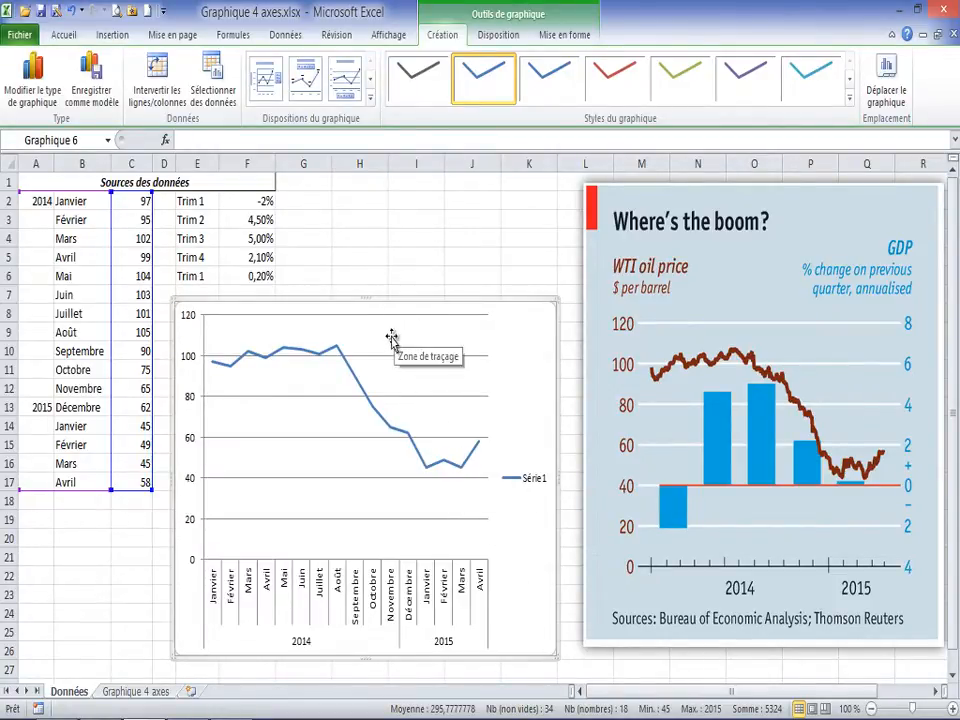
left_click(533, 486)
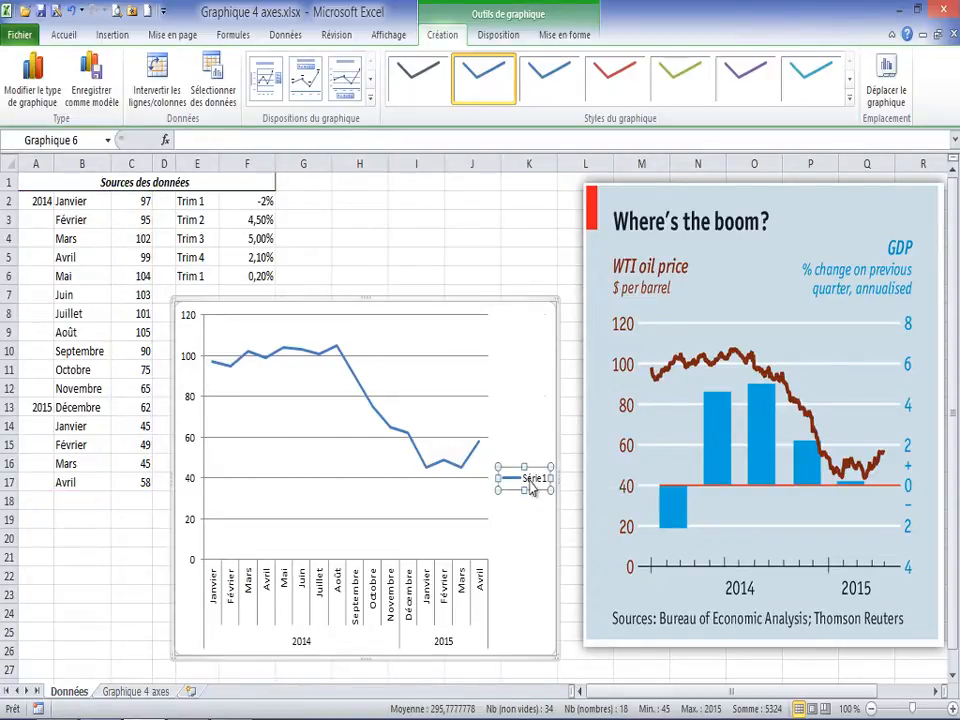
key("Delete")
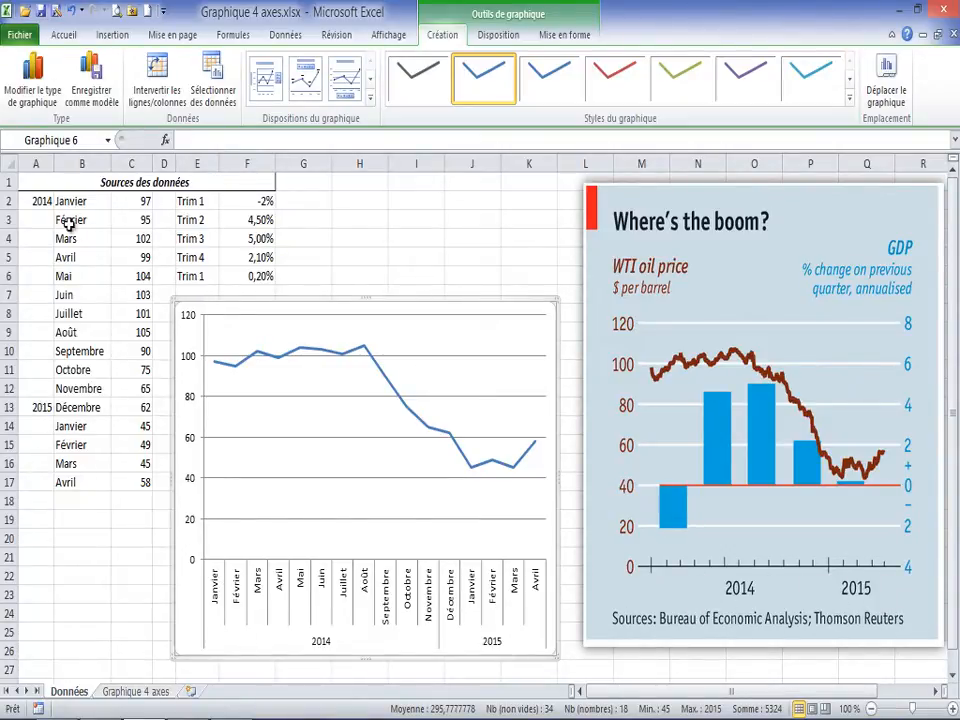
- Clear the month names from B2:B17 so the chart's horizontal axis shows only the years
left_click_drag(76, 201, 77, 481)
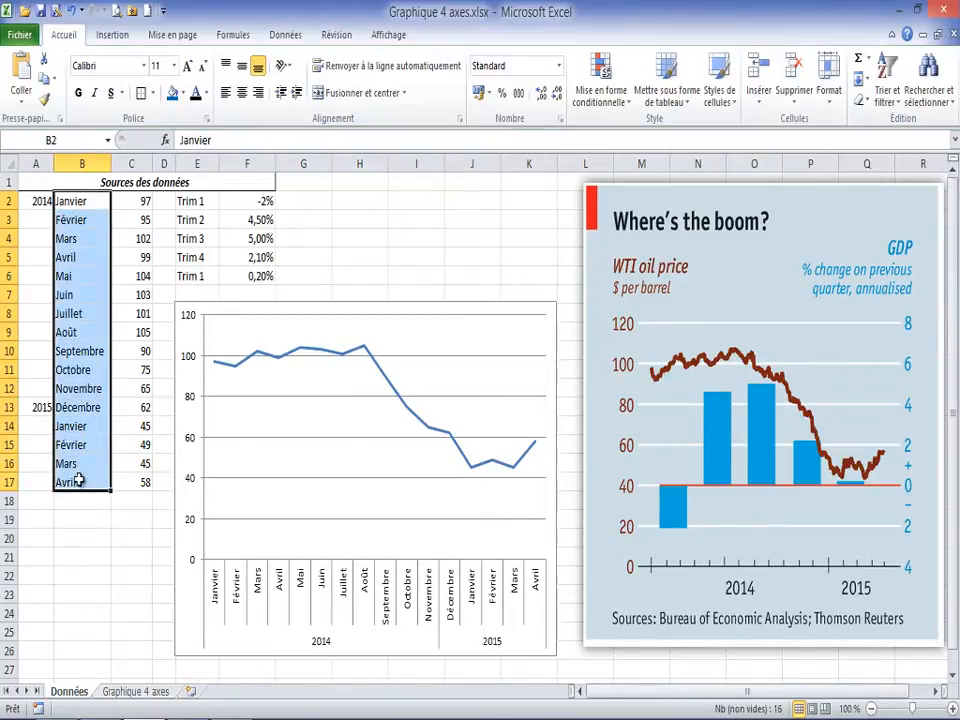
key("BackSpace")
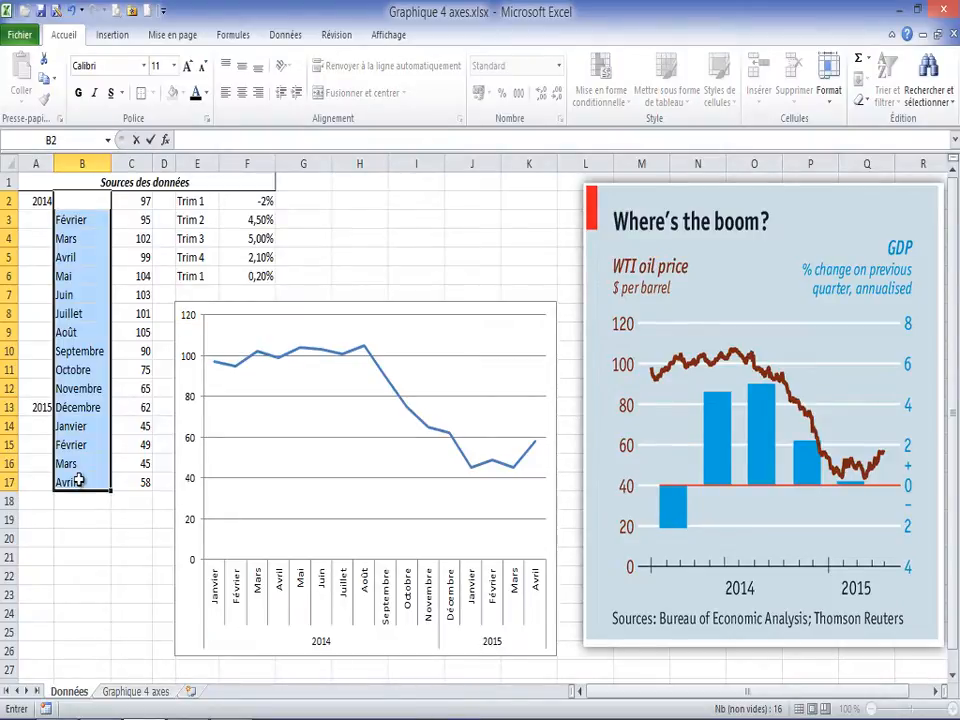
key("ctrl+Return")
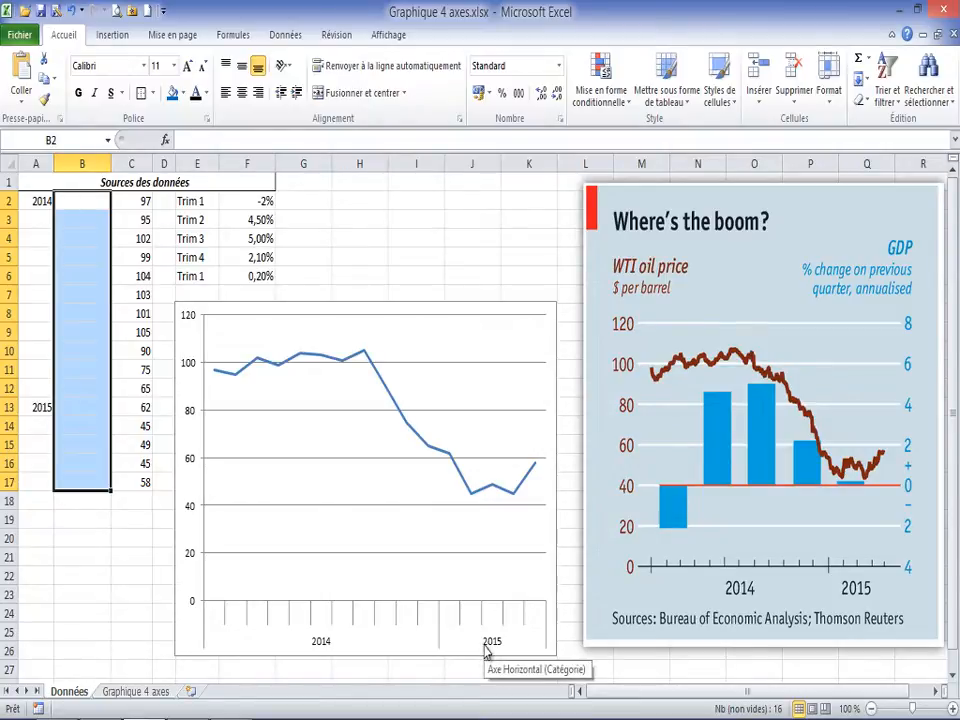
- Add a data series named Série 2 to the chart, using the quarterly percentages in F2:F6 as values
left_click(427, 304)
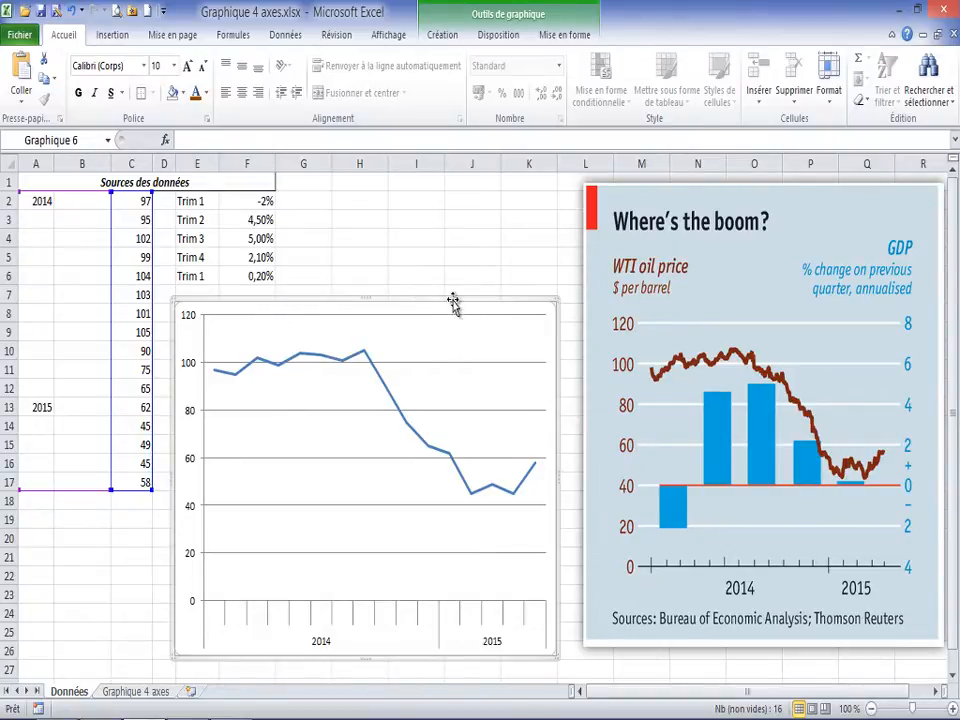
left_click(442, 34)
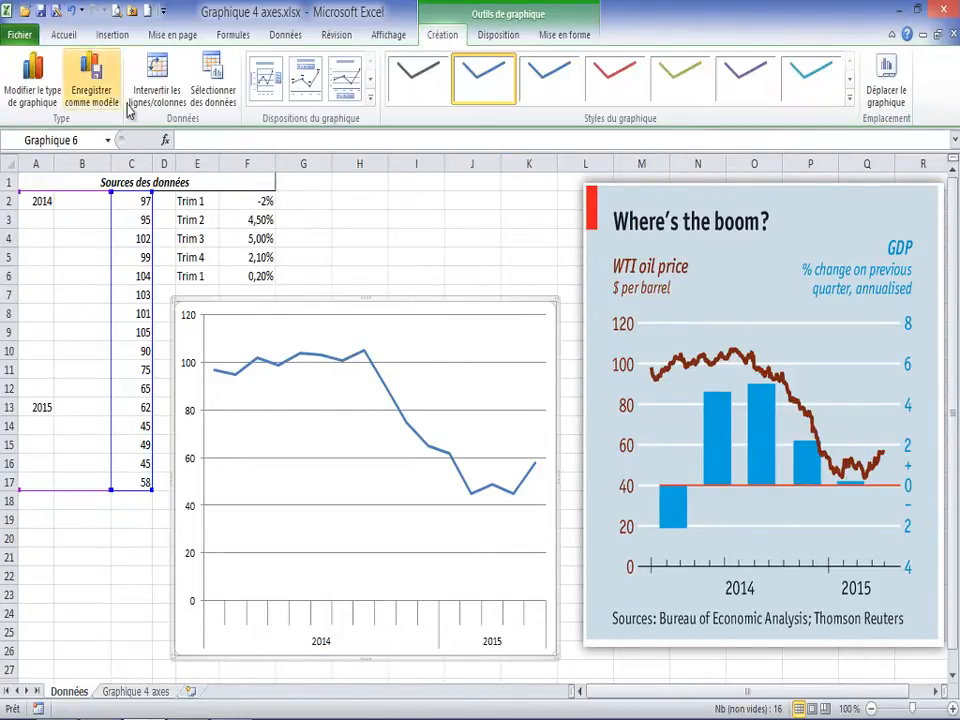
left_click(210, 82)
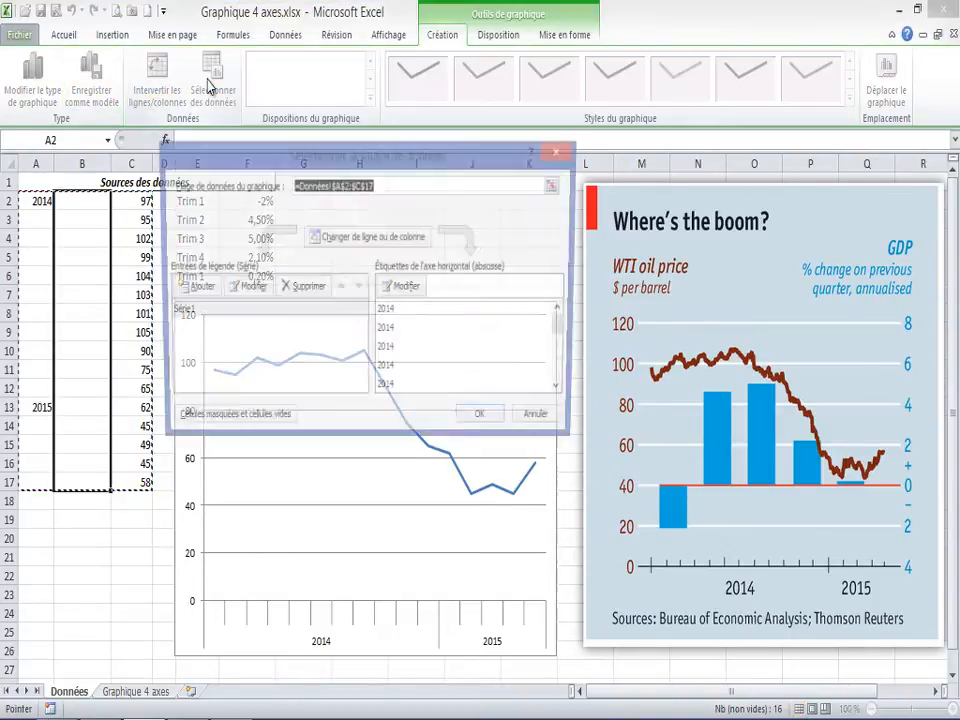
left_click(186, 287)
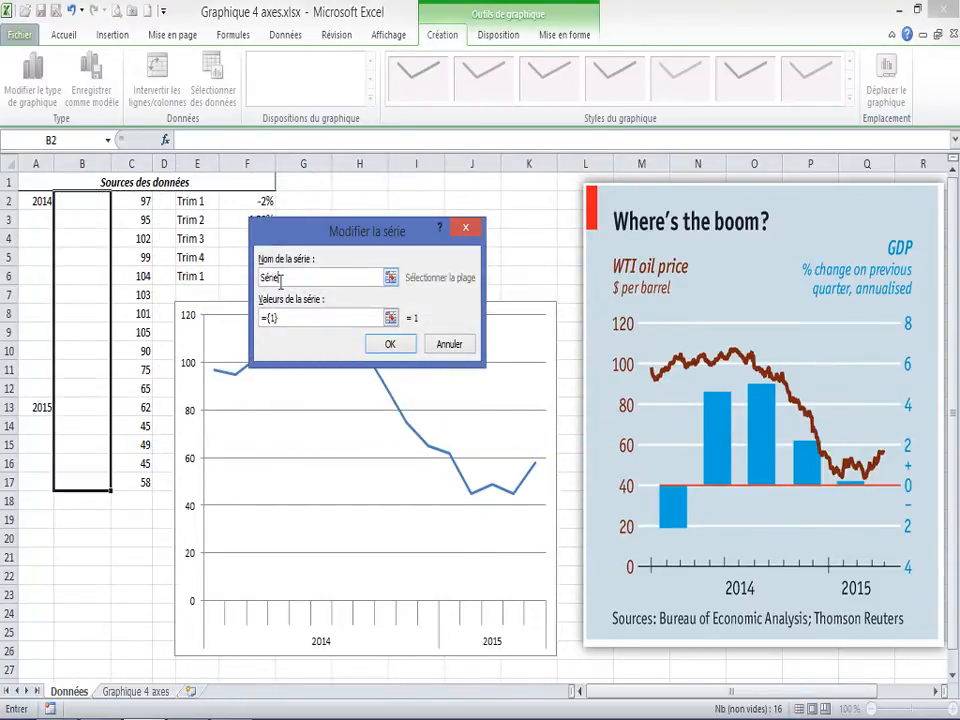
left_click(391, 317)
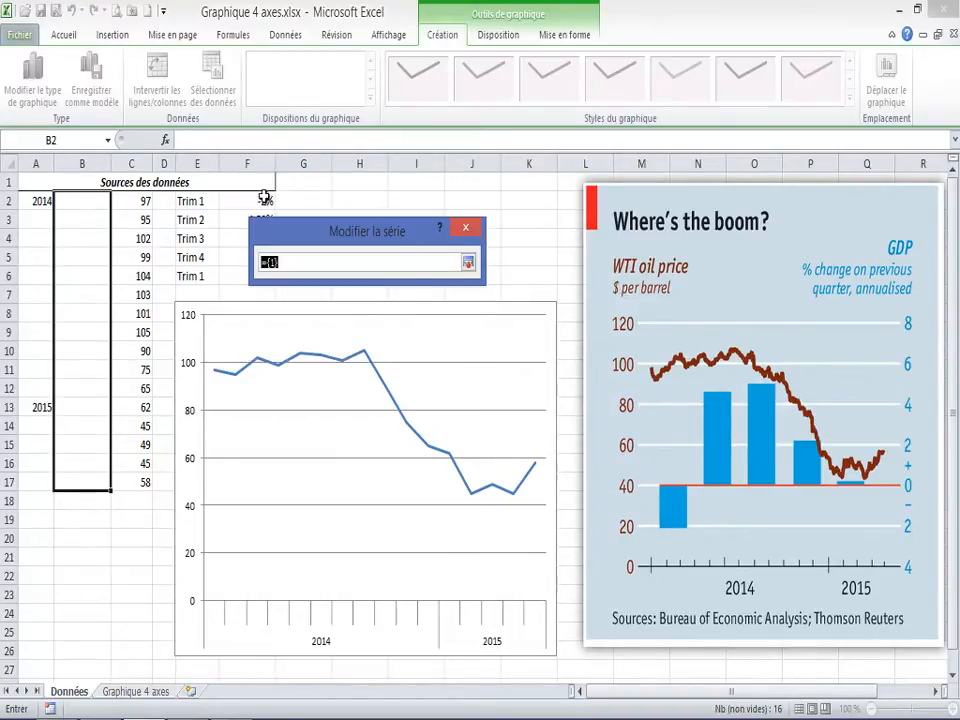
left_click_drag(264, 197, 243, 277)
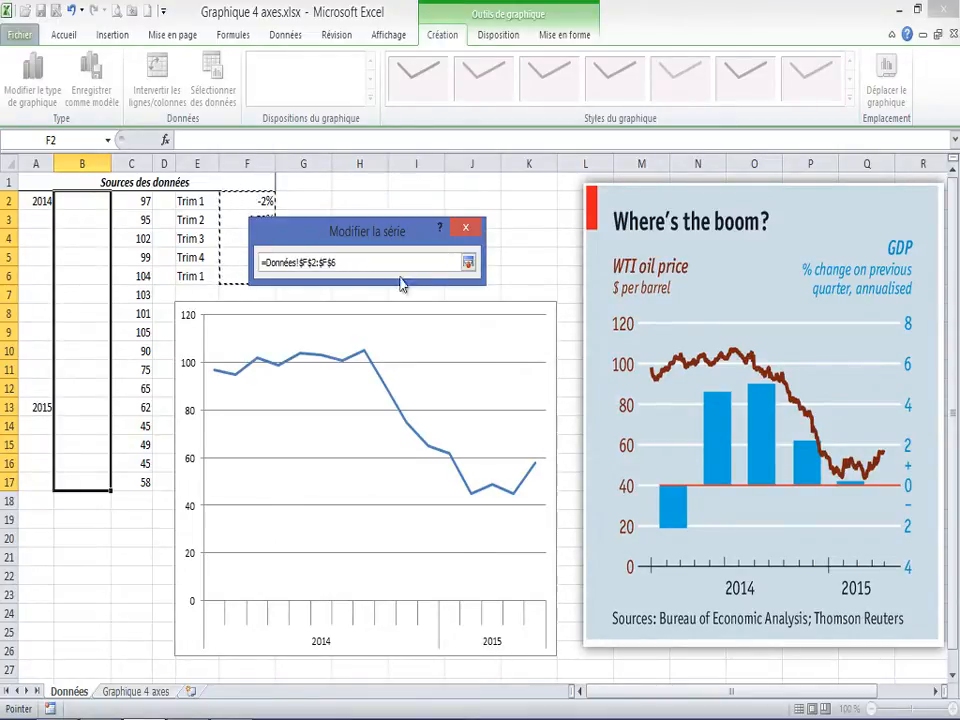
left_click(467, 263)
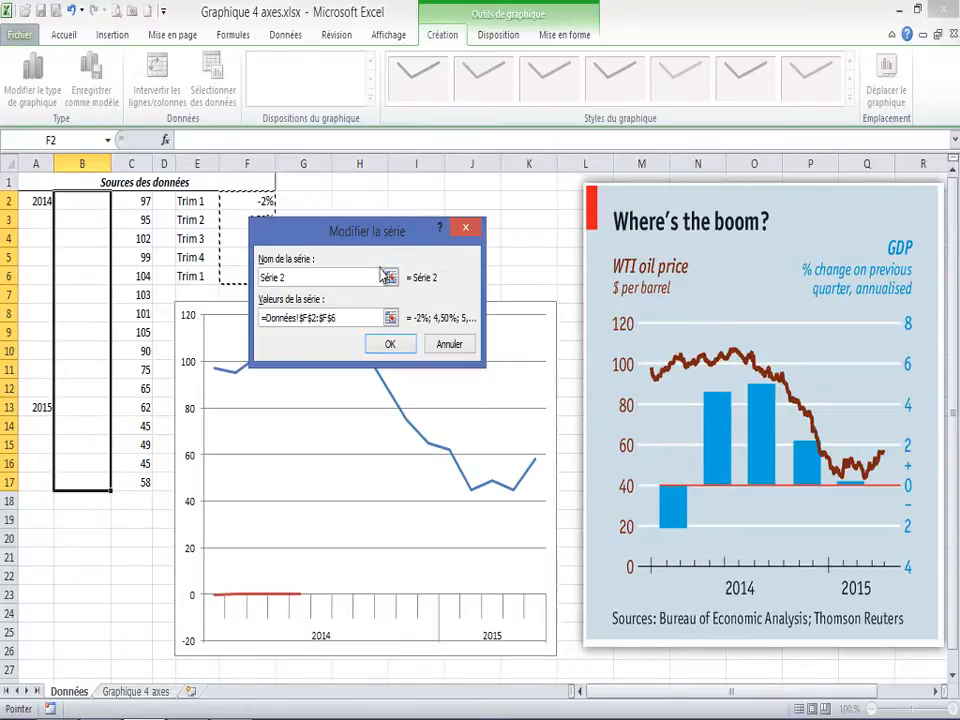
left_click(388, 344)
left_click(485, 421)
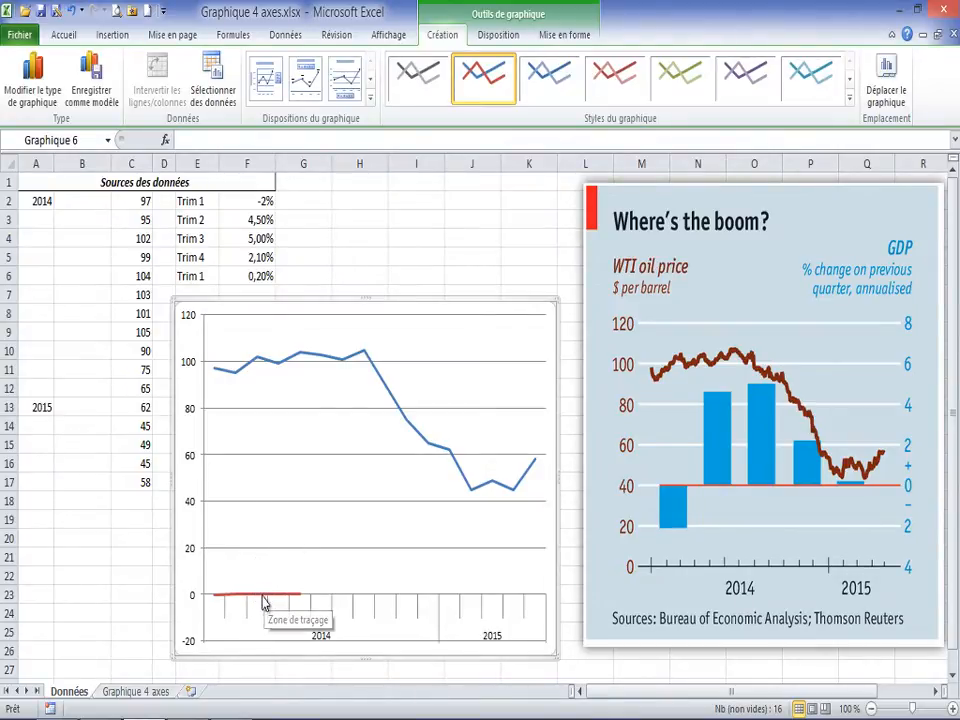
- Plot the Série 2 data series on the secondary axis
mouse_move(262, 602)
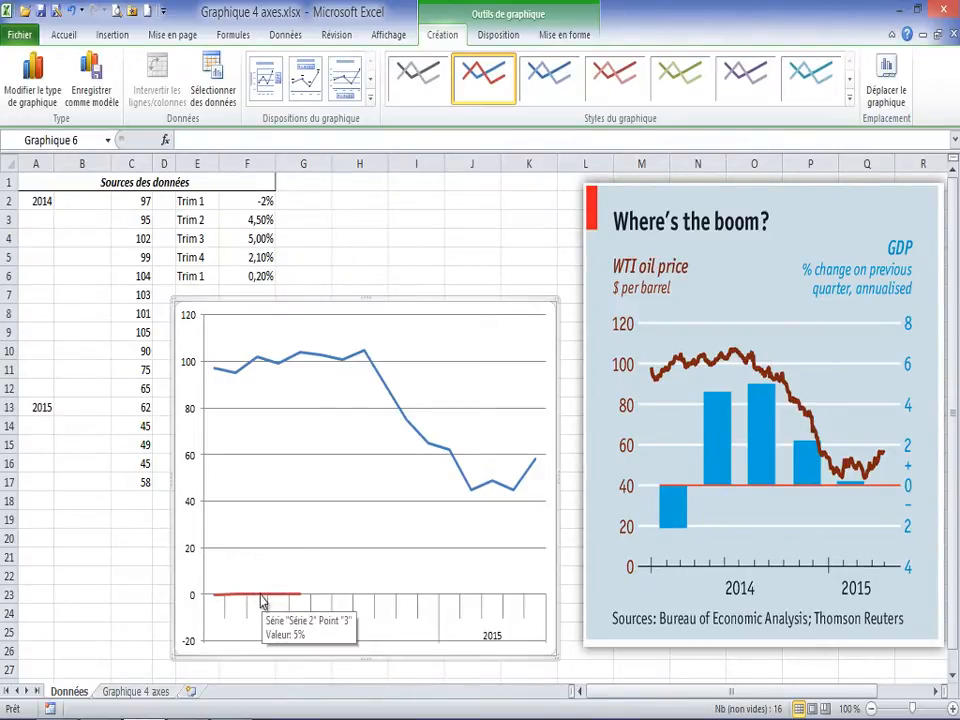
left_click(262, 601)
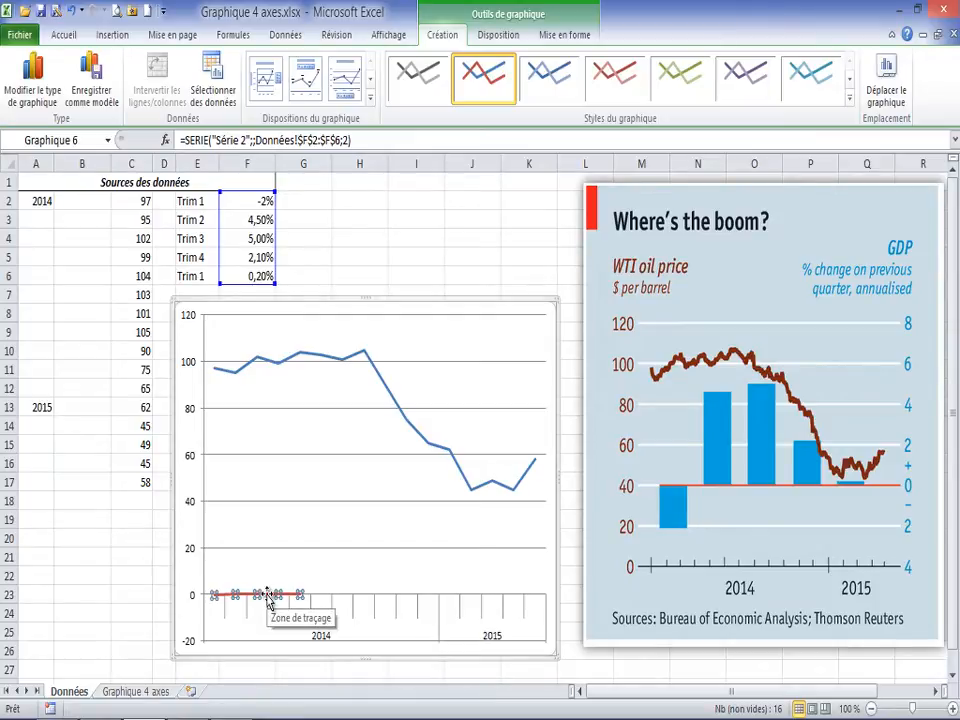
right_click(268, 601)
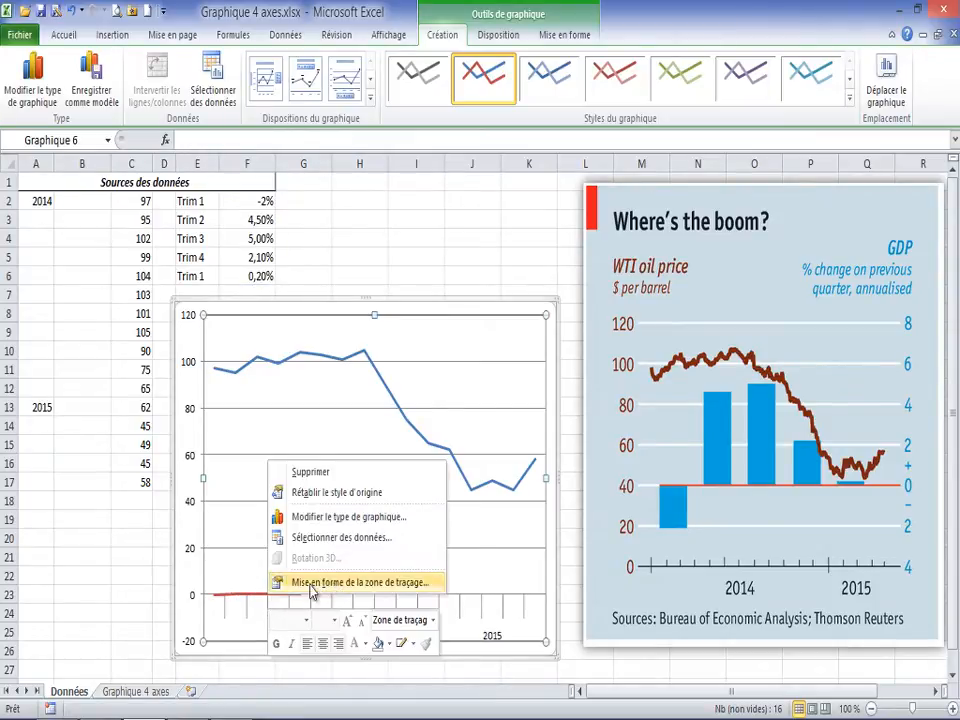
left_click(248, 598)
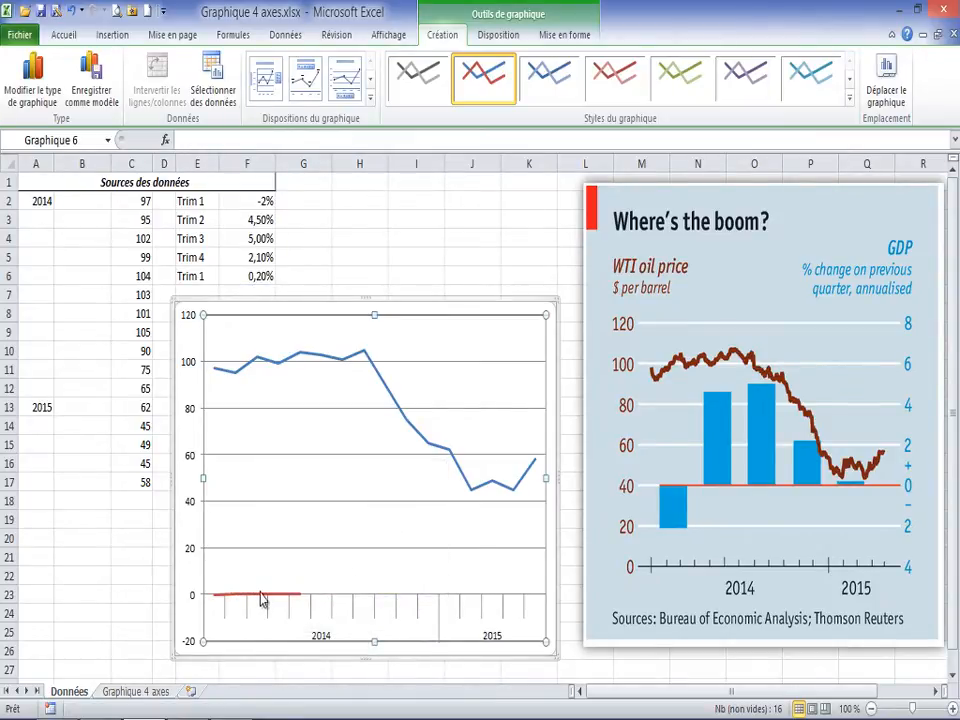
left_click(259, 594)
right_click(258, 595)
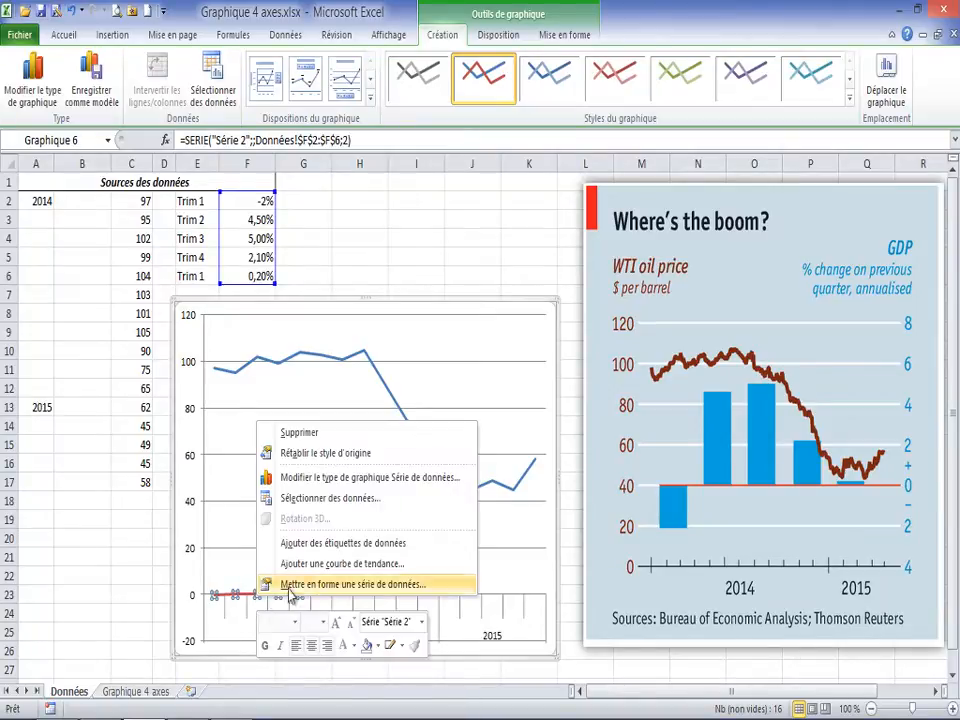
left_click(323, 586)
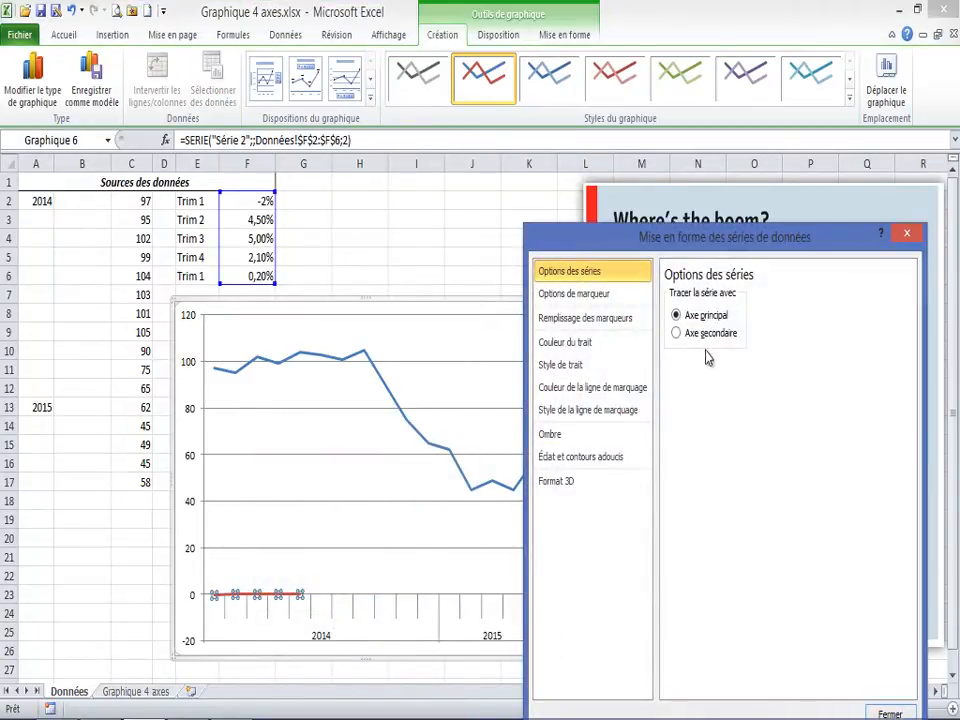
left_click(676, 334)
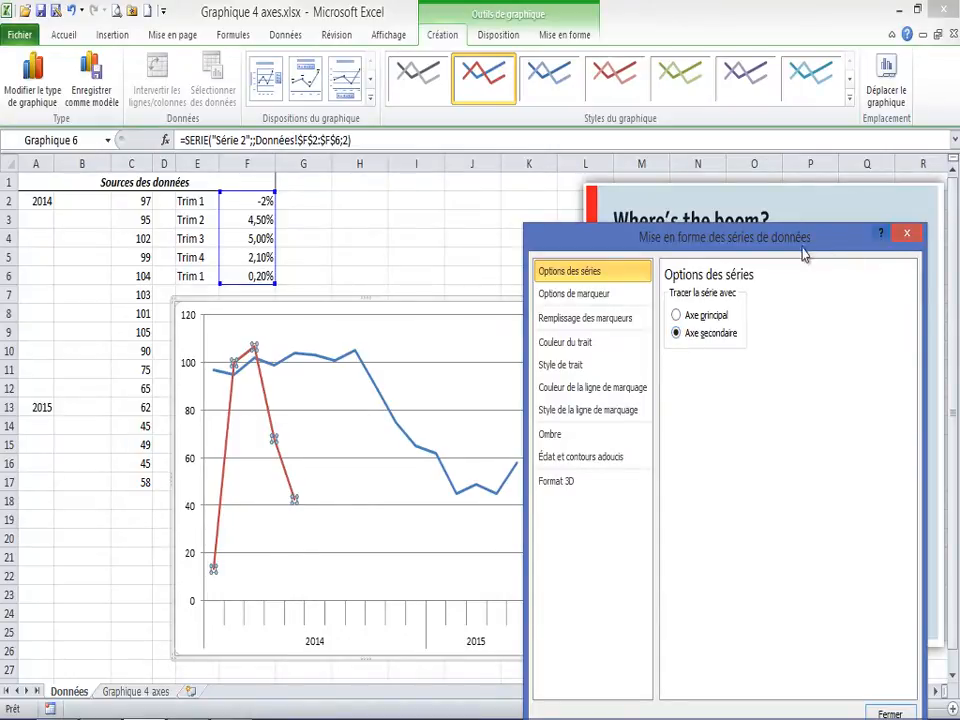
left_click_drag(804, 253, 820, 188)
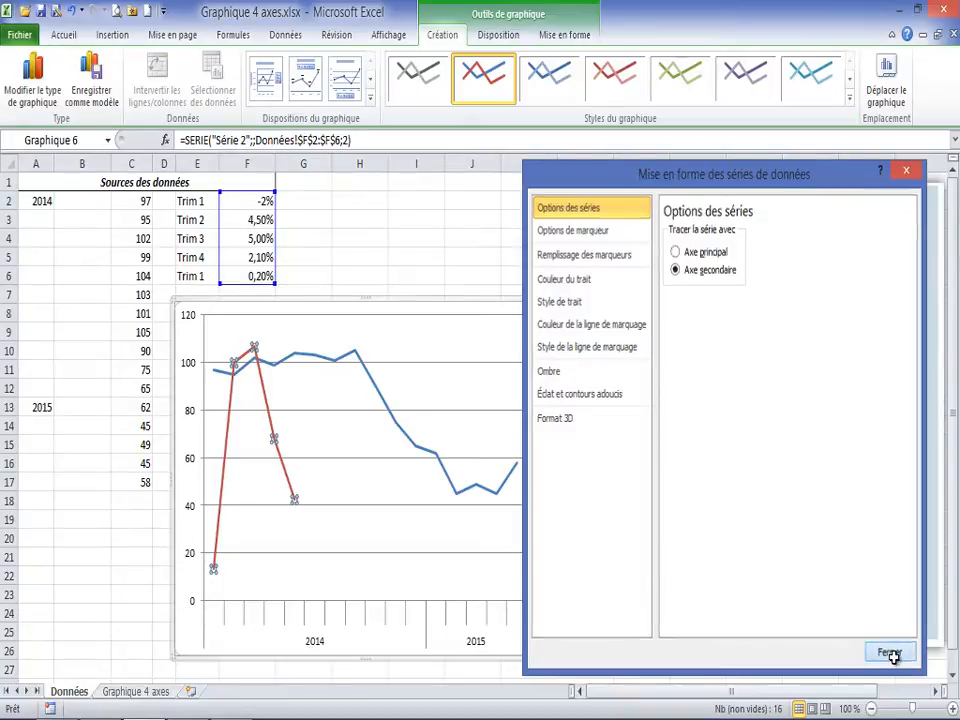
left_click(893, 652)
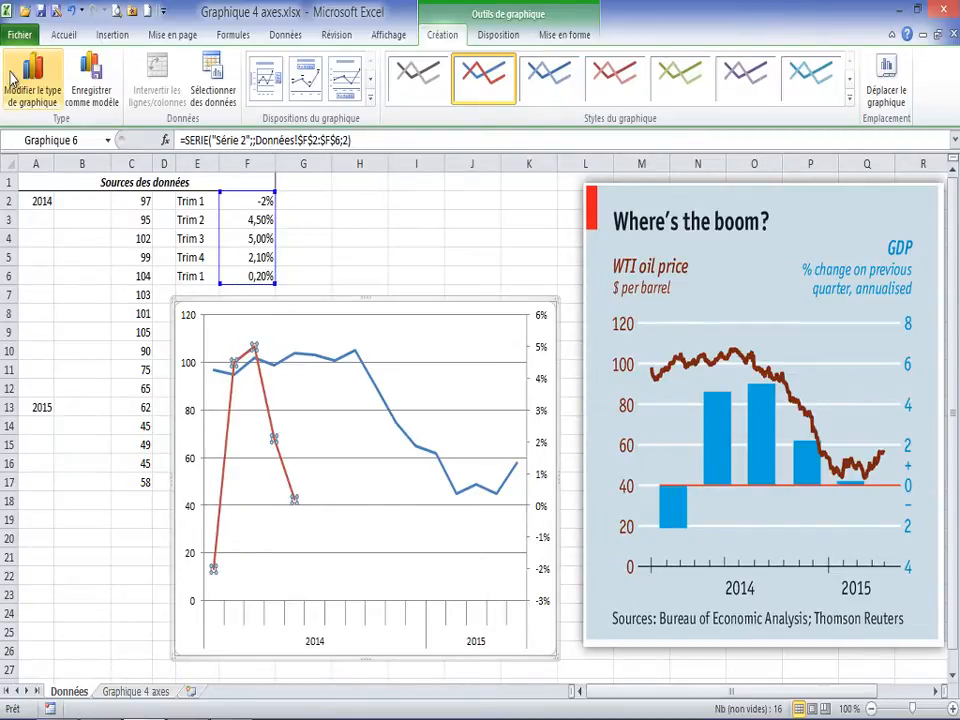
- Change the Série 2 chart type to a clustered 2D column (Histogramme)
left_click(40, 88)
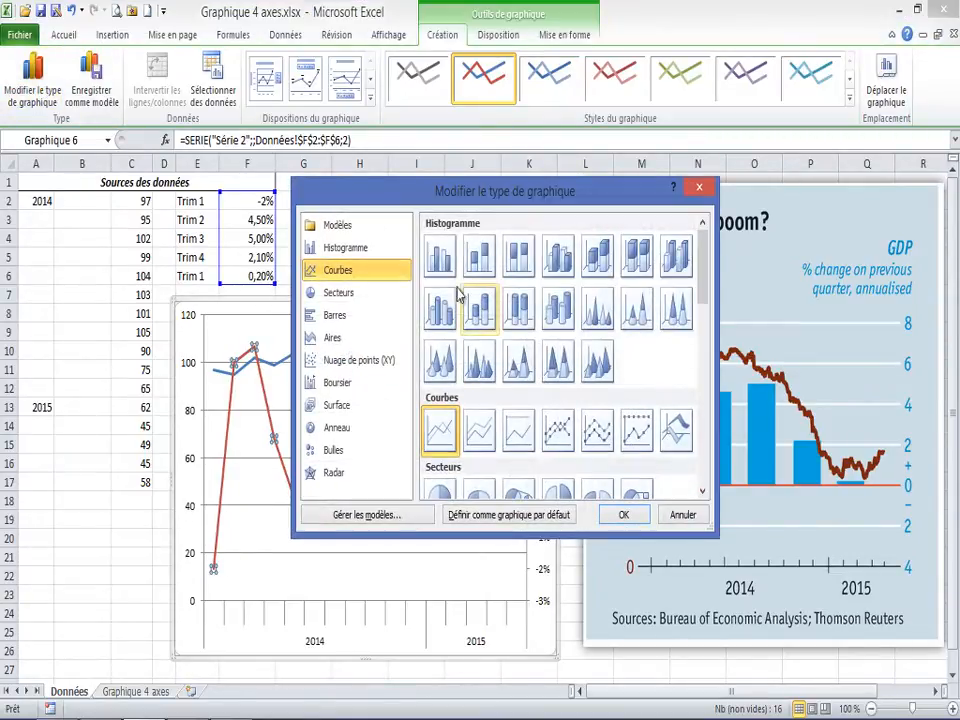
left_click(441, 262)
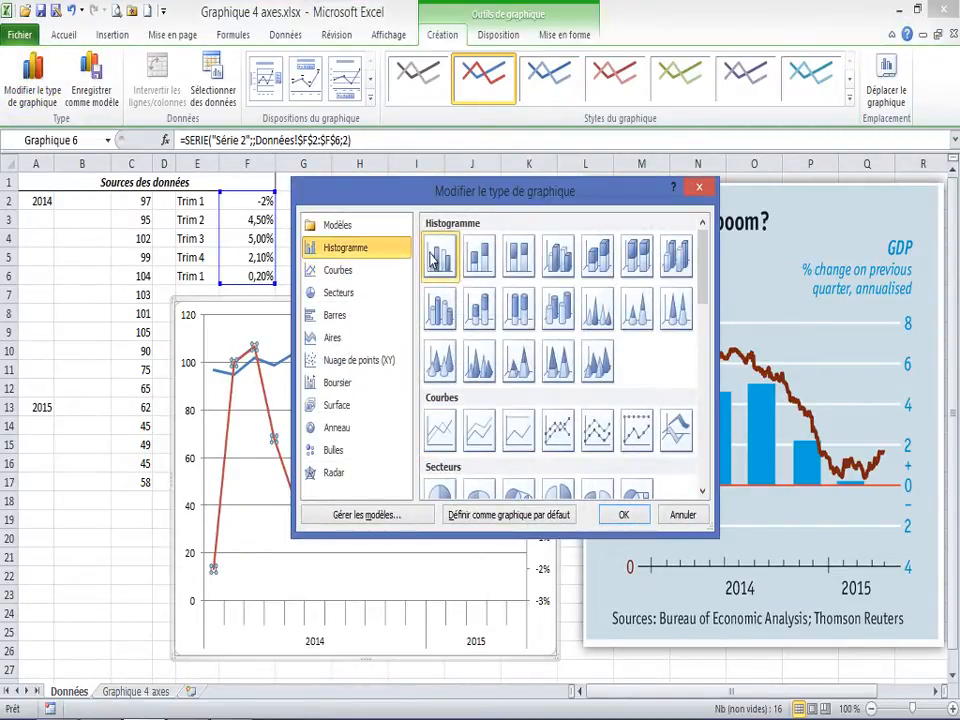
left_click(623, 514)
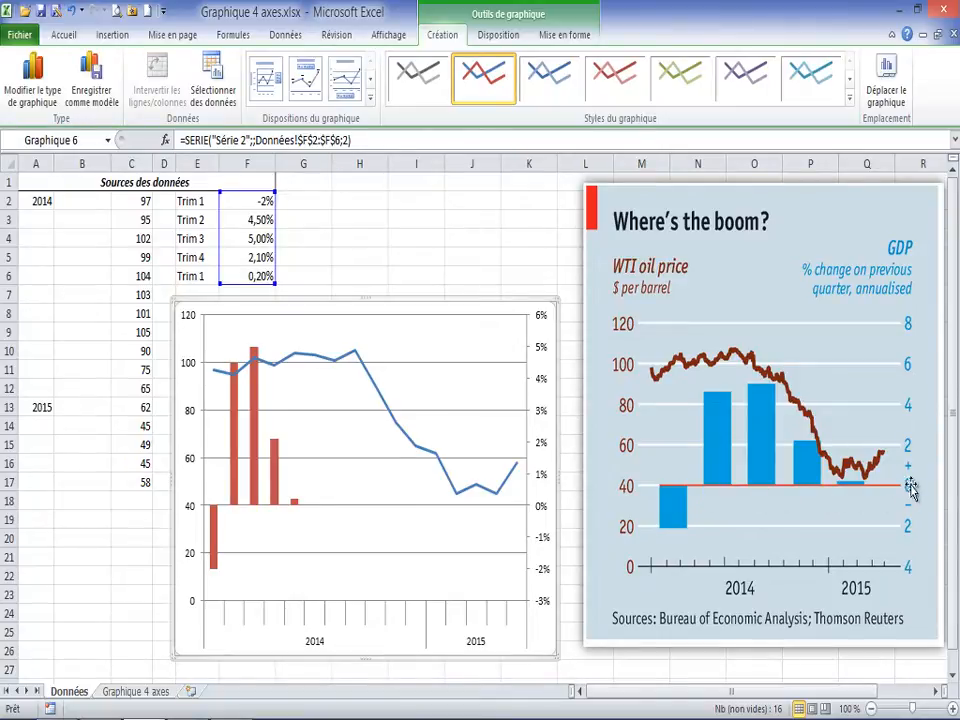
- Display a secondary horizontal axis for the Série 2 columns, keeping its default axis options
left_click(256, 428)
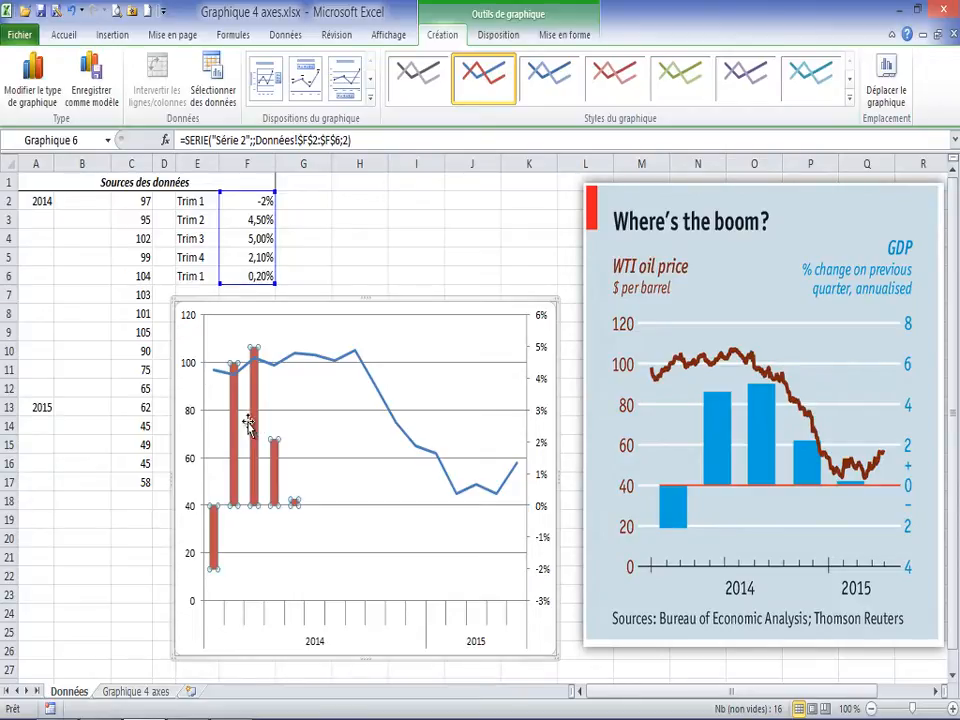
left_click(495, 36)
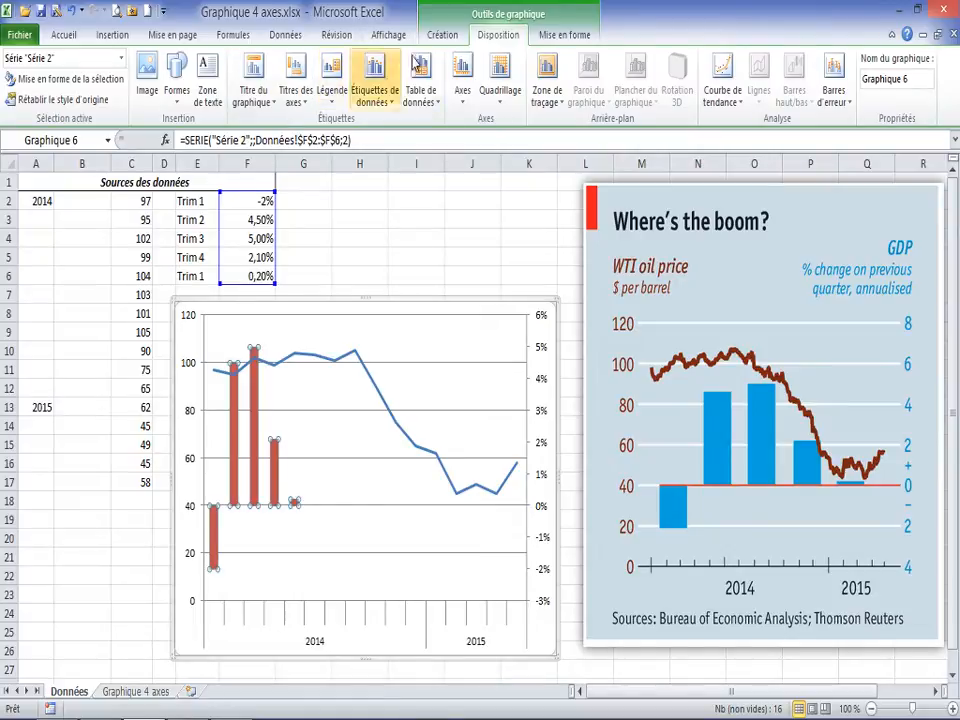
left_click(464, 98)
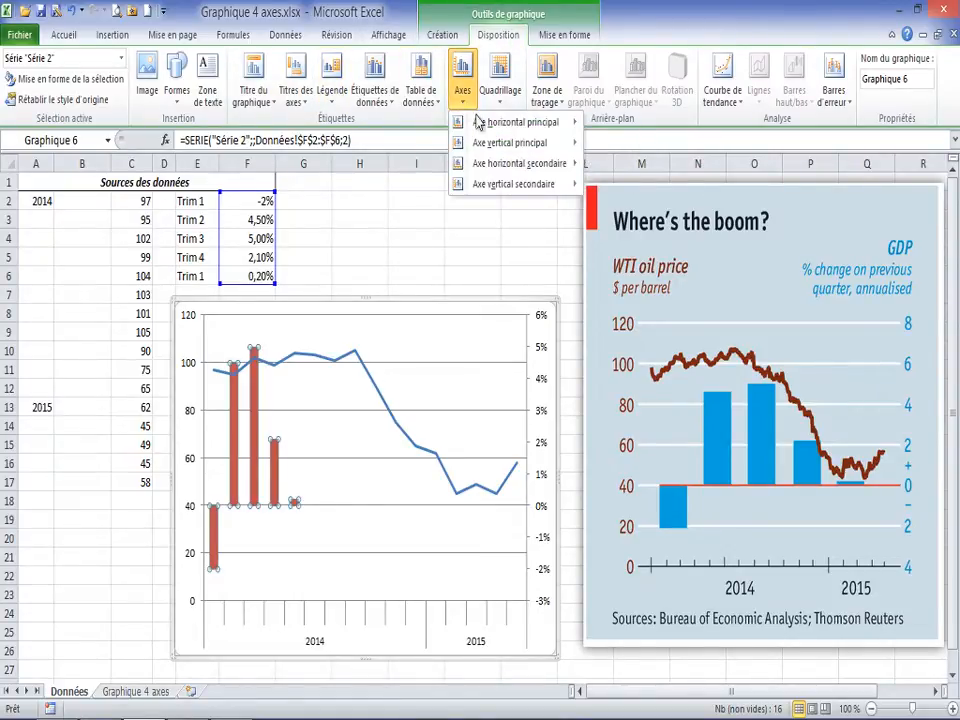
mouse_move(507, 168)
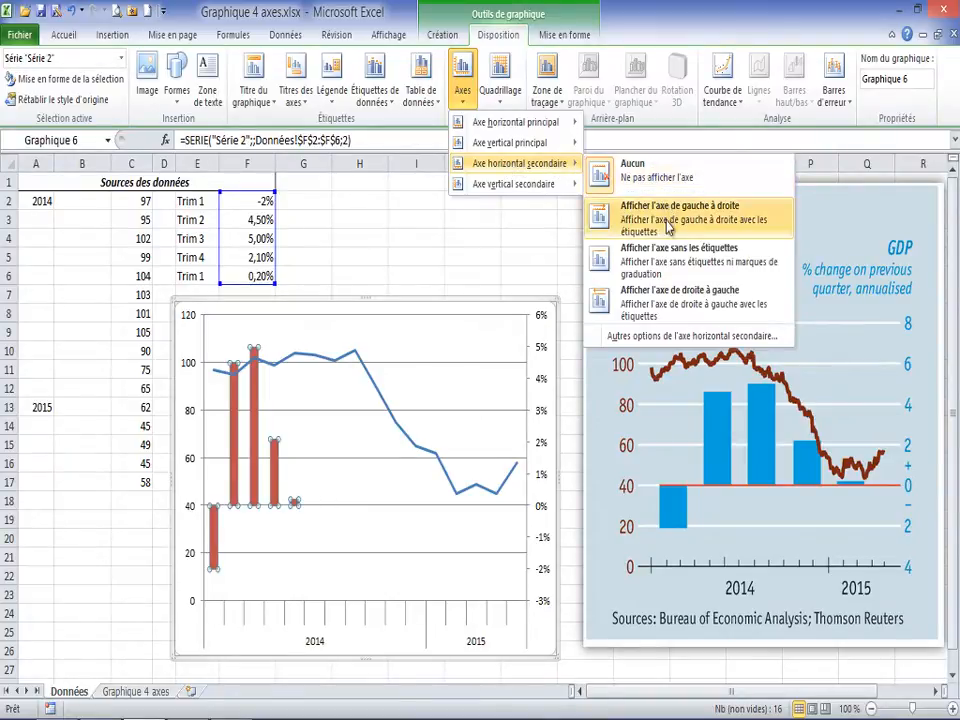
left_click(661, 337)
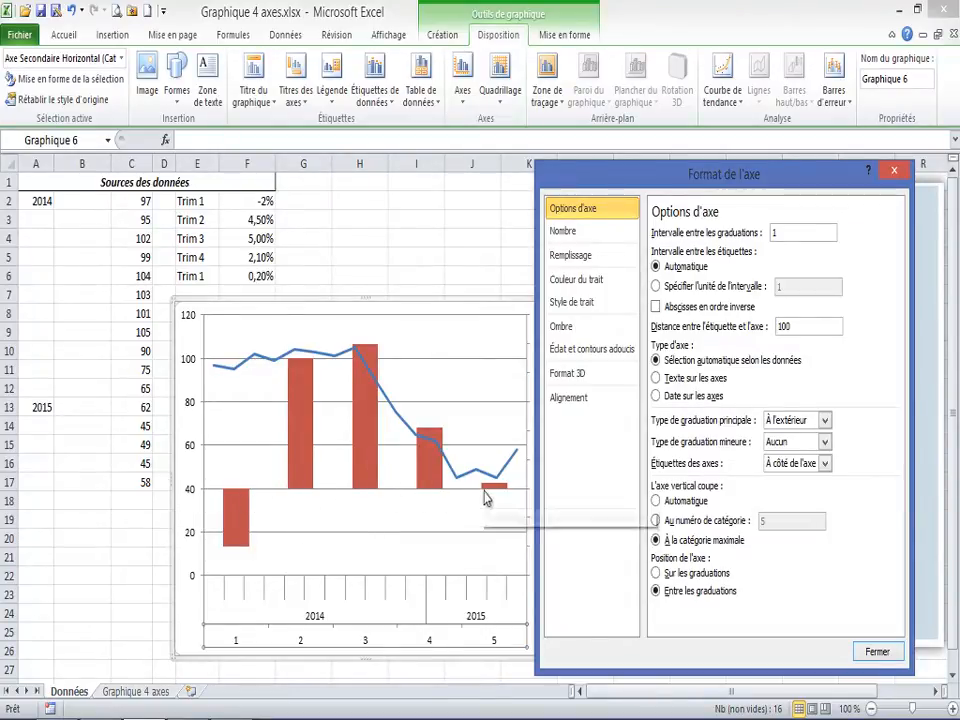
left_click_drag(726, 176, 733, 178)
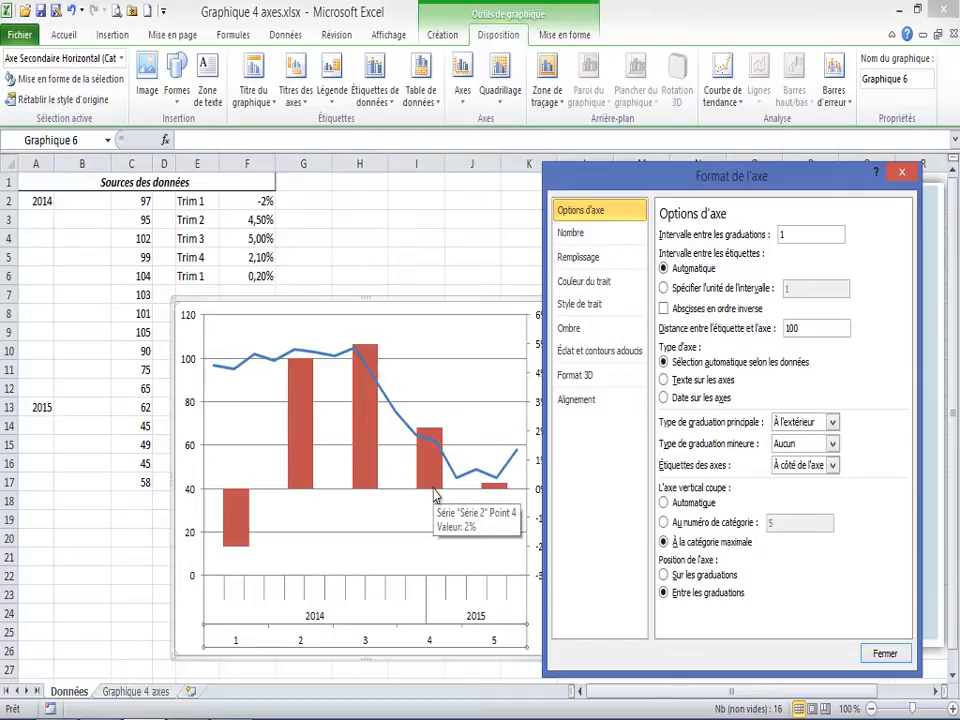
left_click(884, 654)
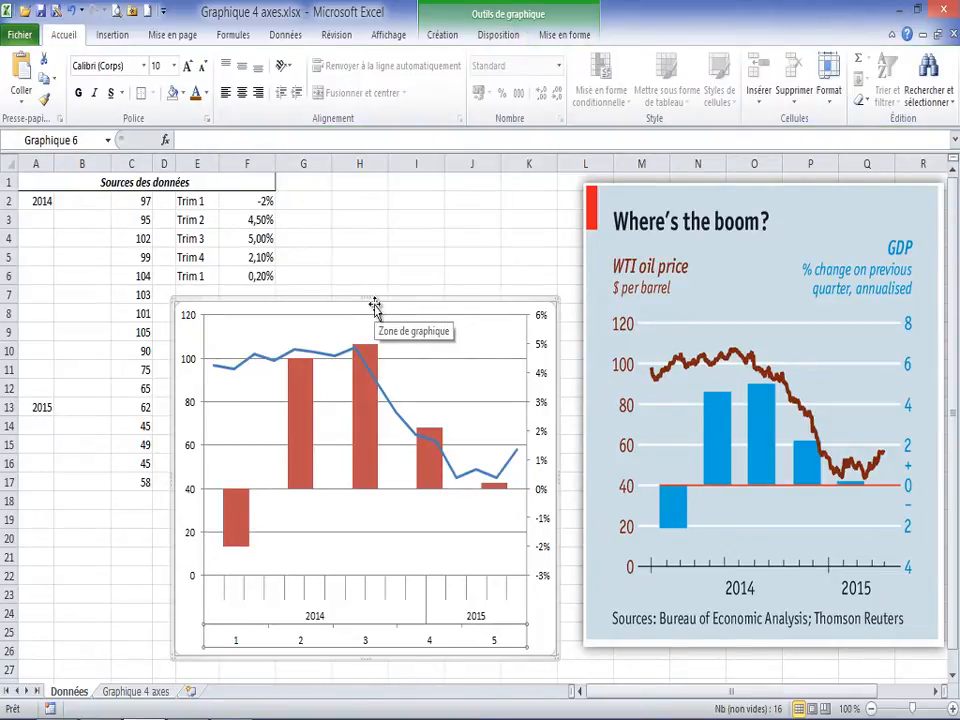
left_click(308, 402)
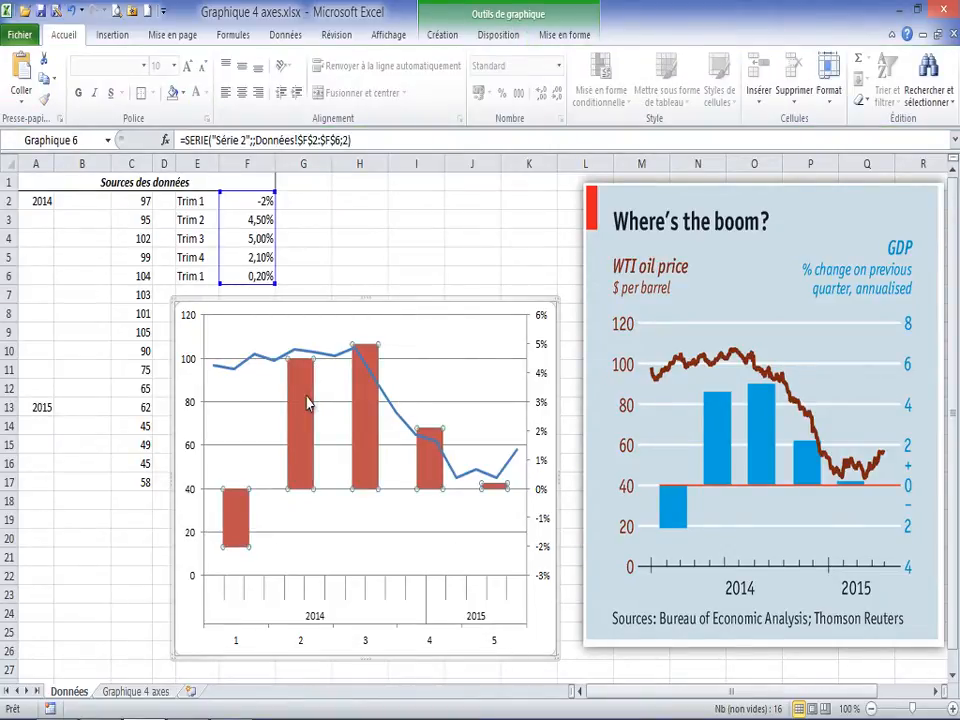
right_click(308, 408)
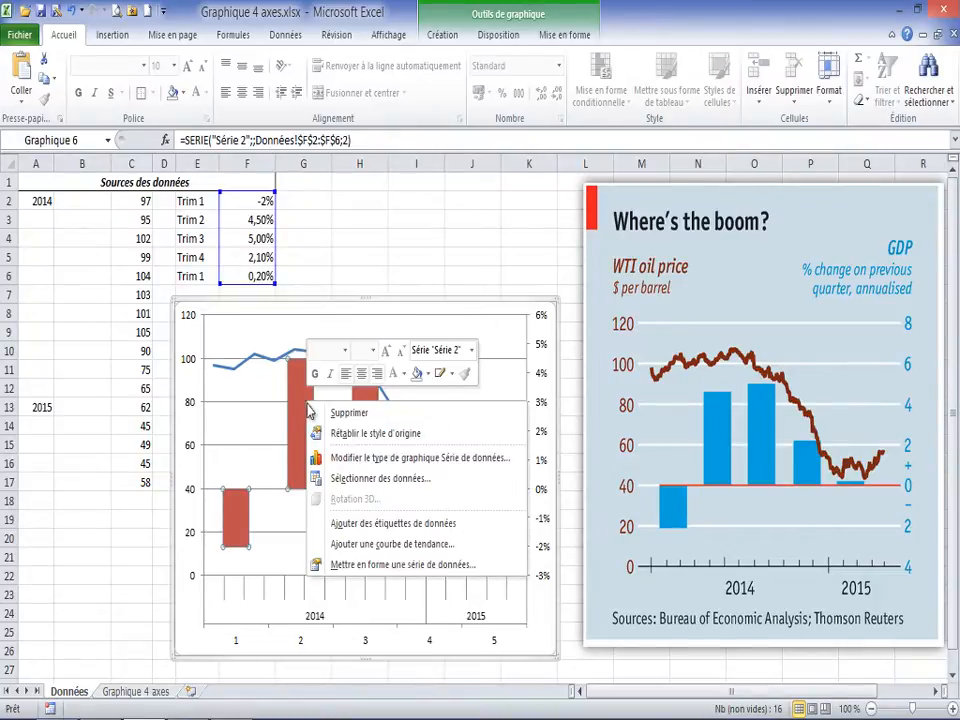
left_click(380, 563)
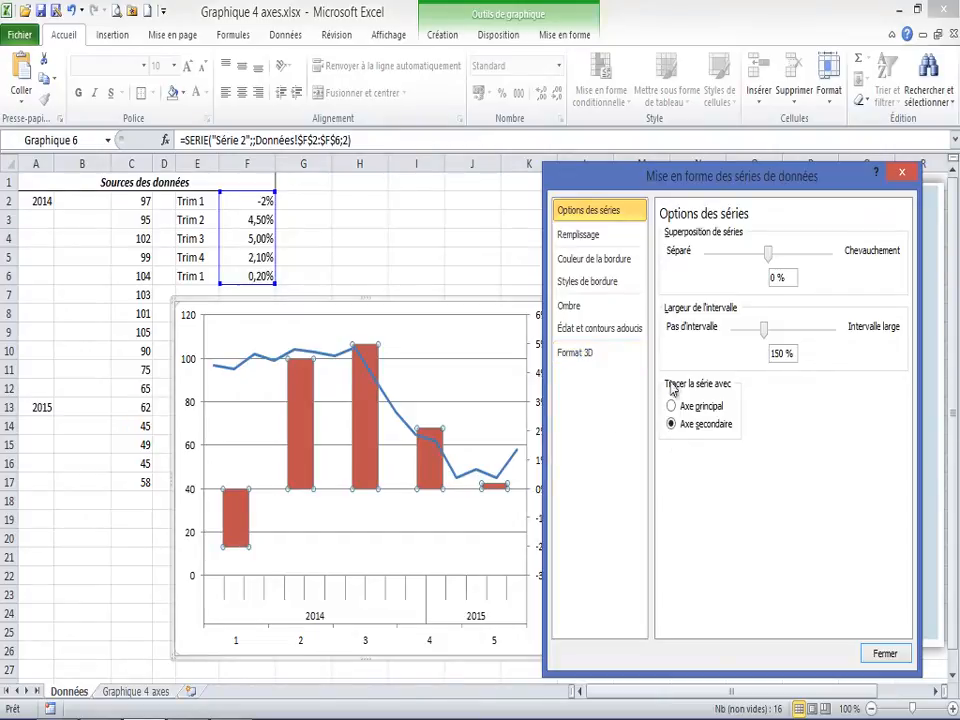
left_click(537, 472)
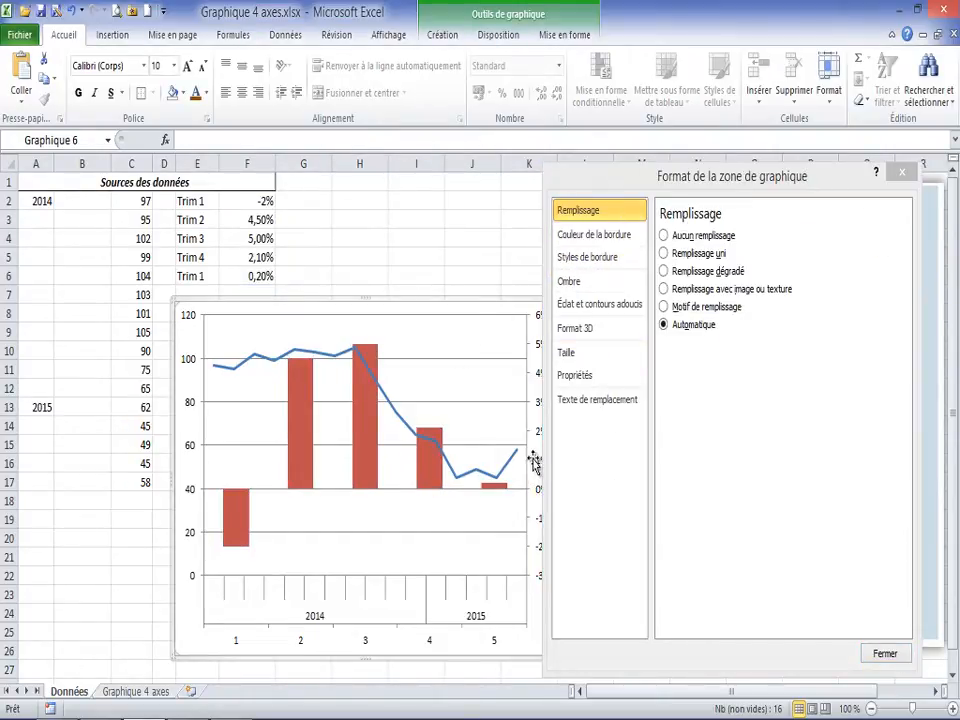
left_click(901, 172)
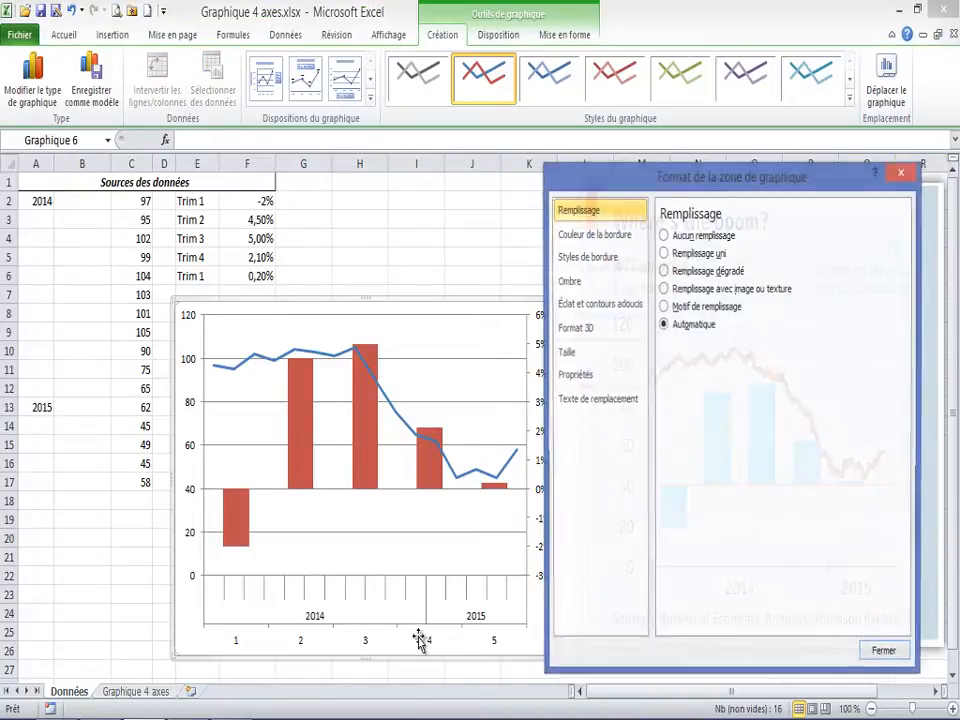
left_click(908, 177)
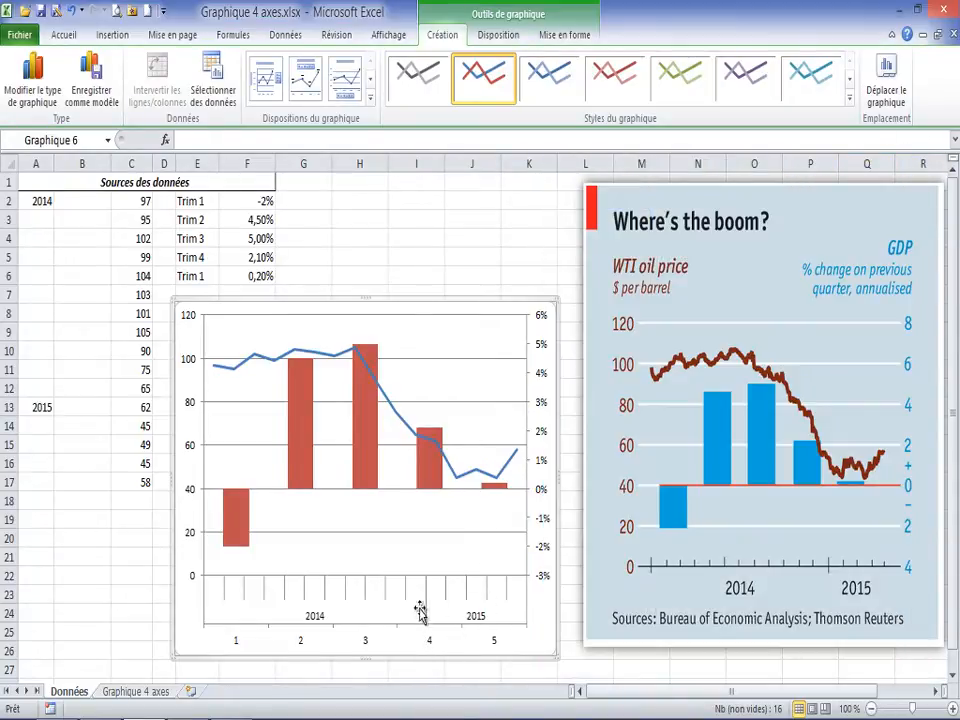
right_click(335, 652)
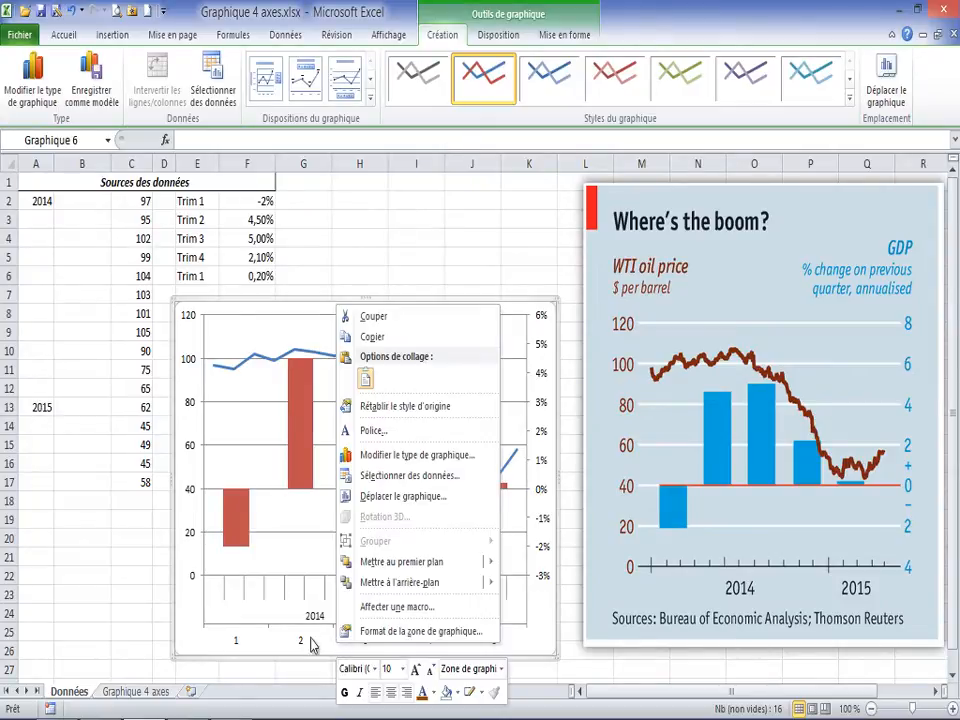
key("Escape")
left_click(364, 450)
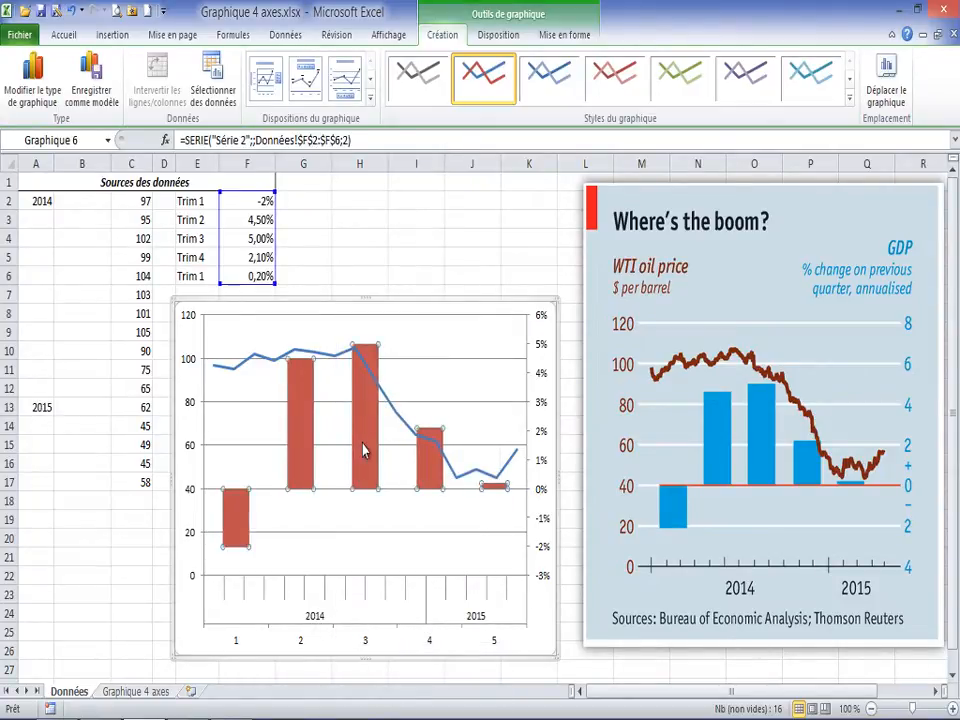
- Fix the secondary vertical axis scale with a minimum of -0,04 and a maximum of 0,08
right_click(539, 492)
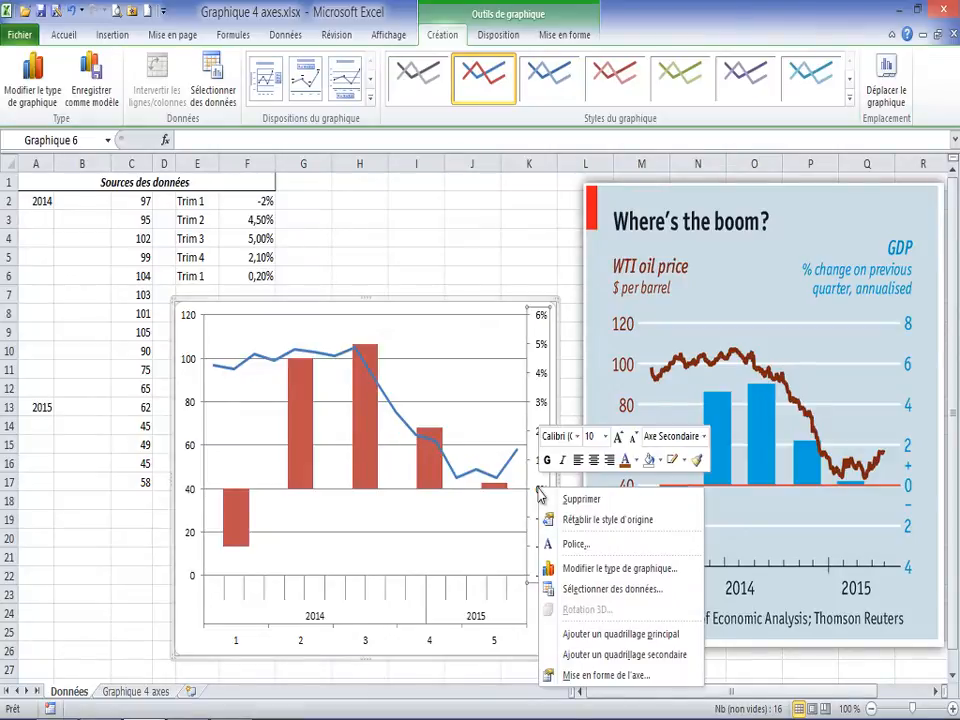
left_click(585, 675)
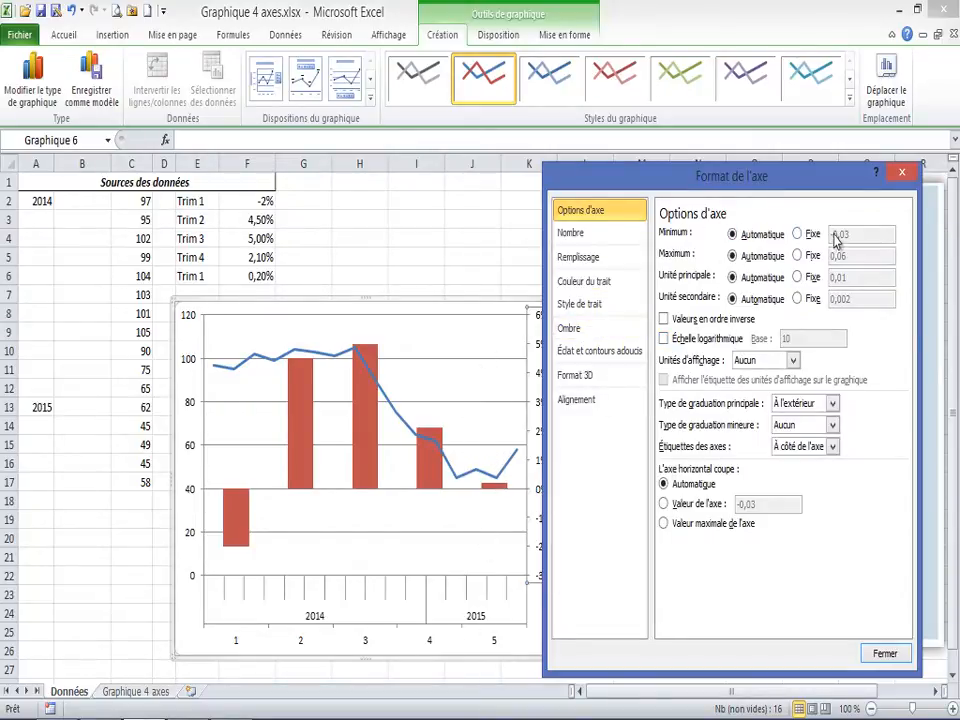
left_click_drag(806, 186, 397, 197)
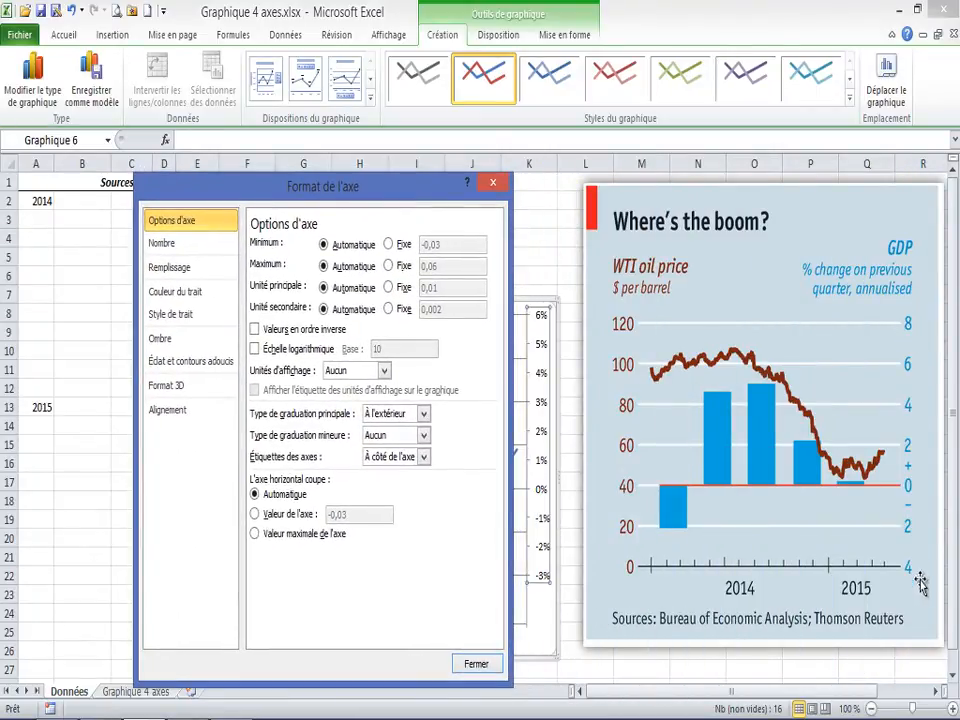
left_click(402, 244)
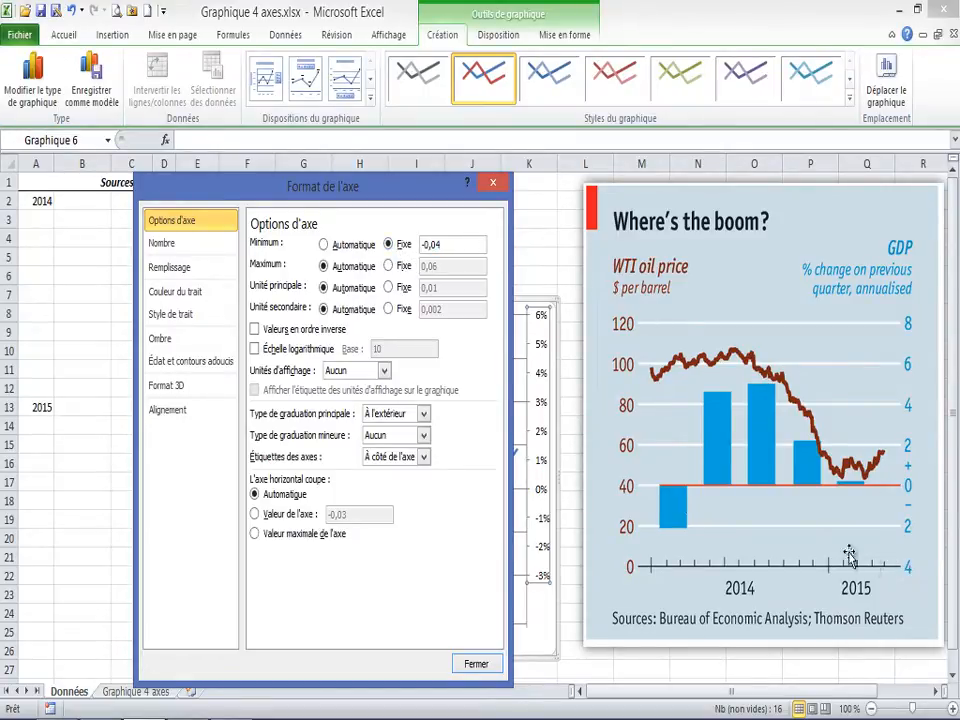
left_click(399, 266)
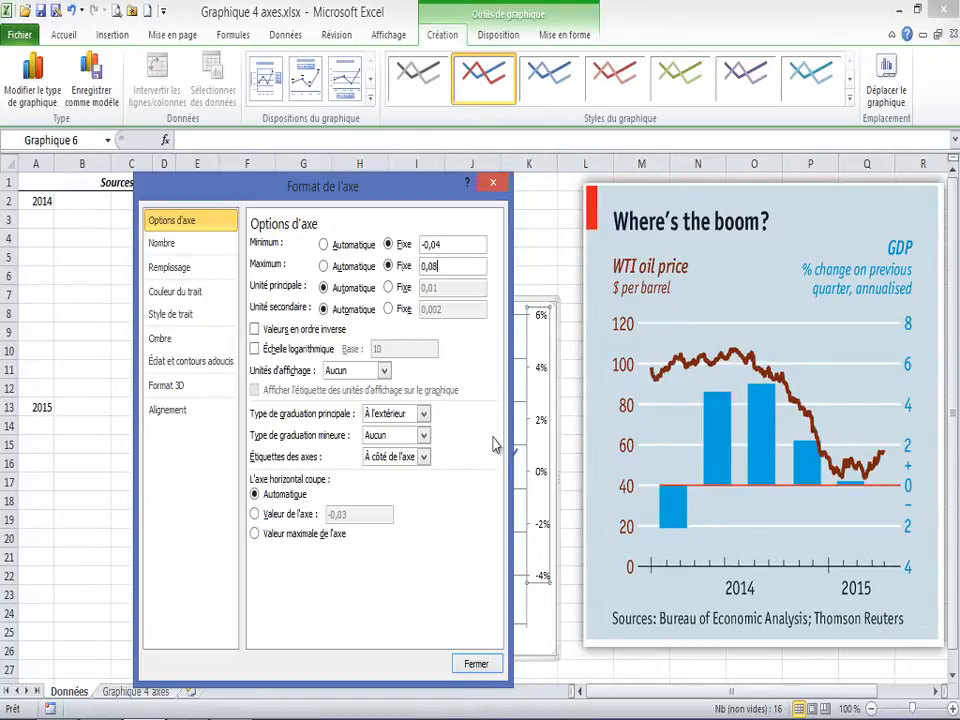
- Remove the line of the secondary vertical axis by setting its line colour to Aucun trait
left_click(158, 292)
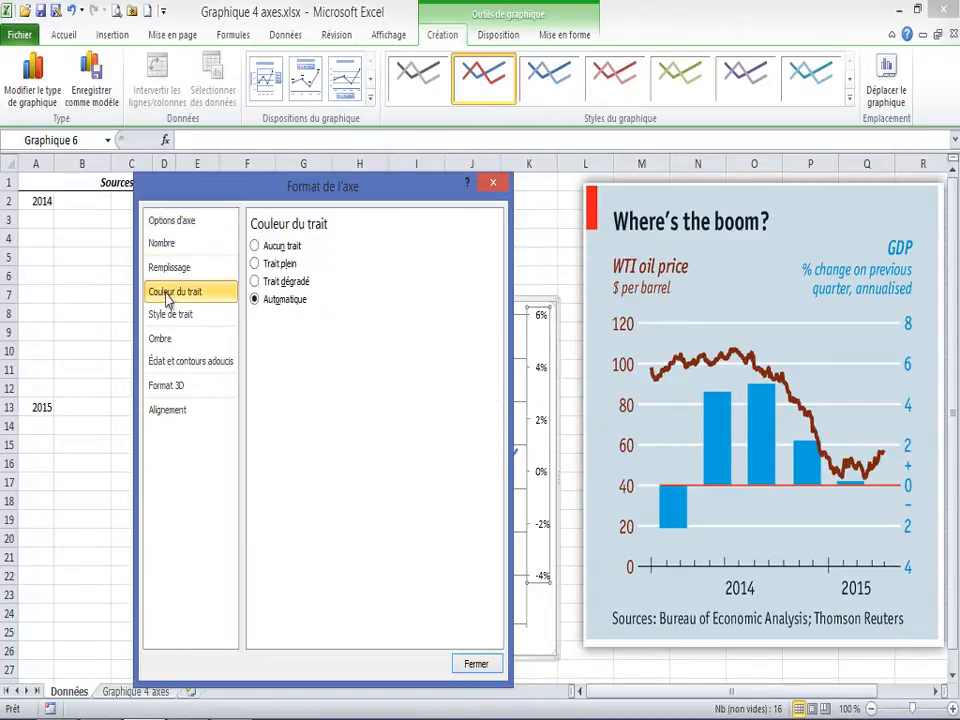
left_click(257, 246)
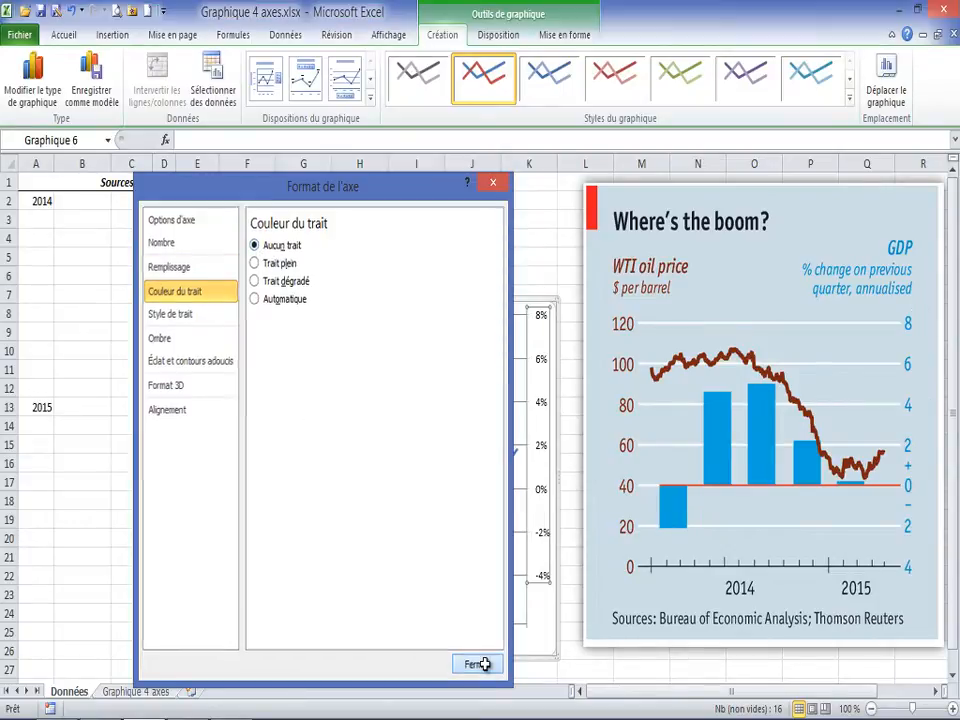
left_click(482, 665)
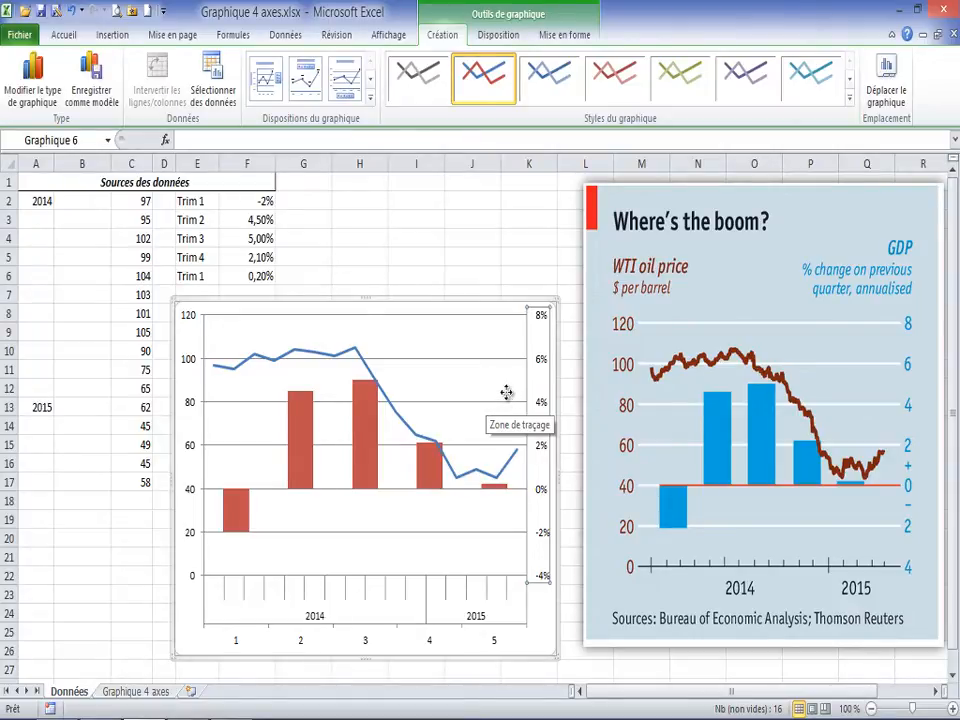
left_click(527, 400)
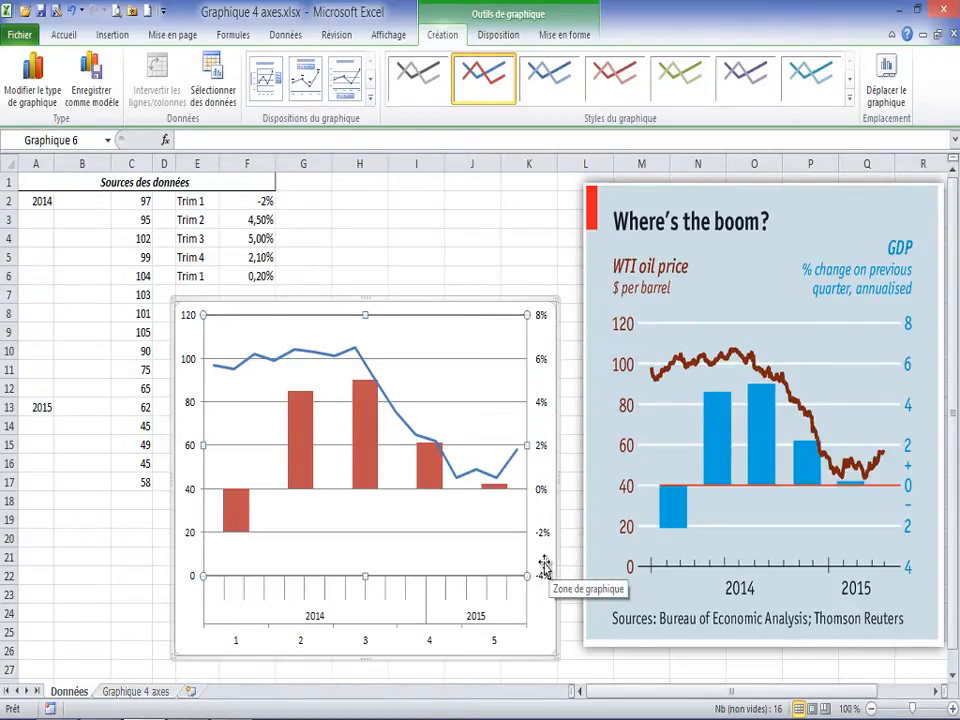
right_click(472, 590)
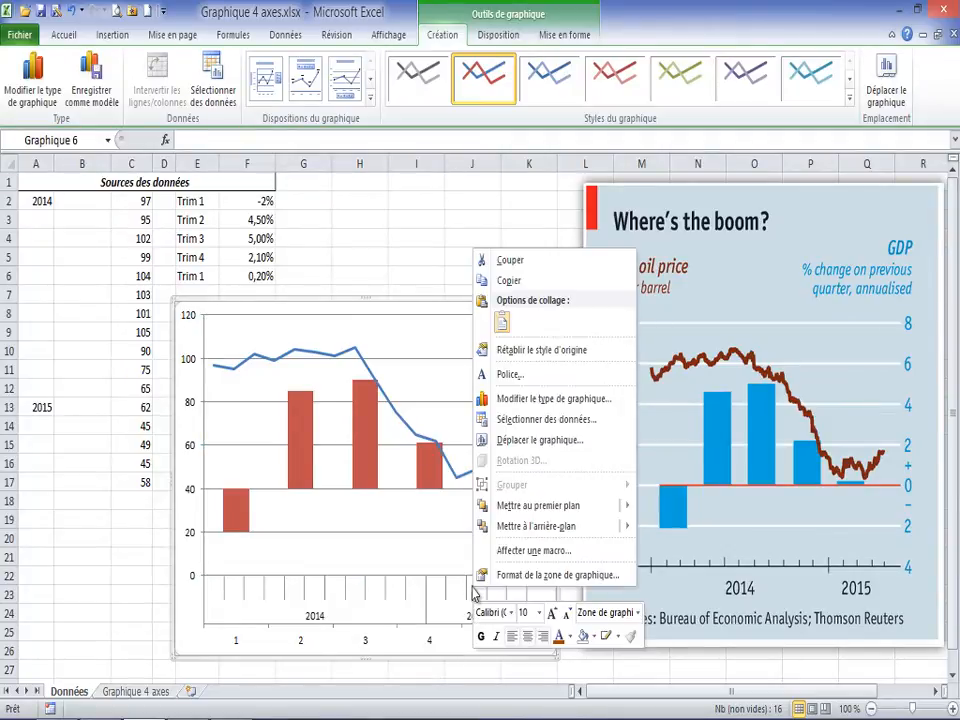
left_click(435, 478)
right_click(427, 482)
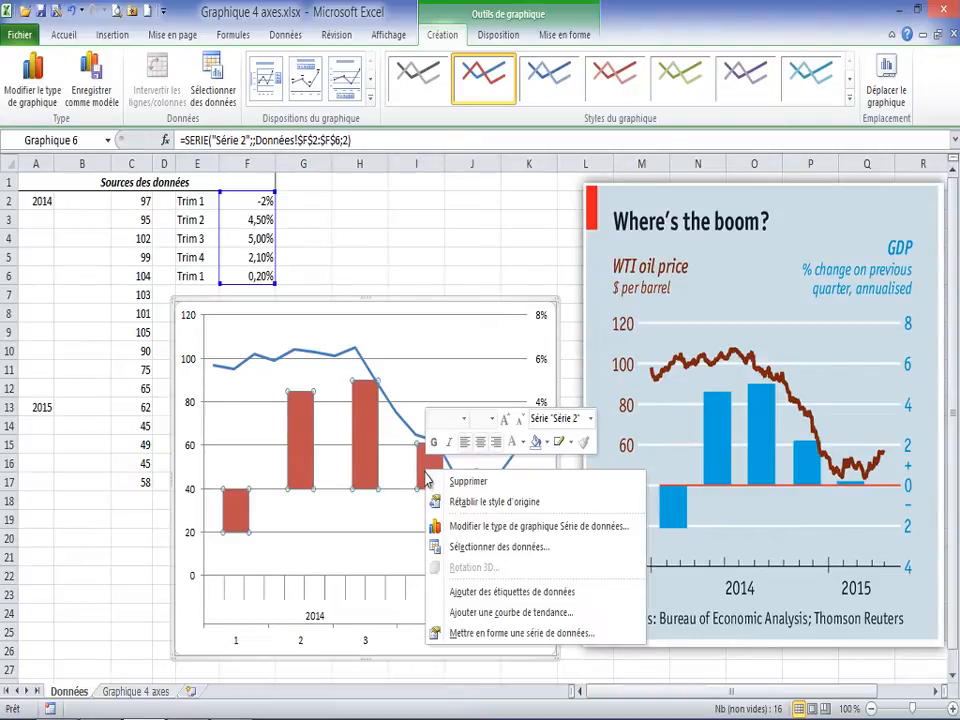
- Set the label interval unit of the primary horizontal axis showing the years to 3
left_click(315, 628)
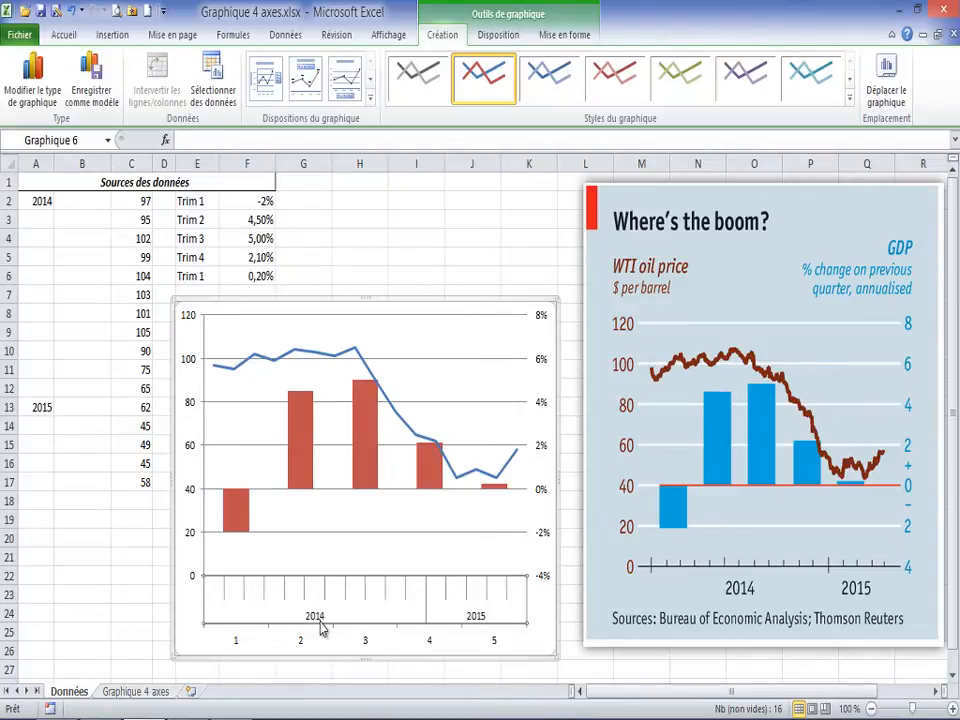
right_click(322, 628)
left_click(392, 612)
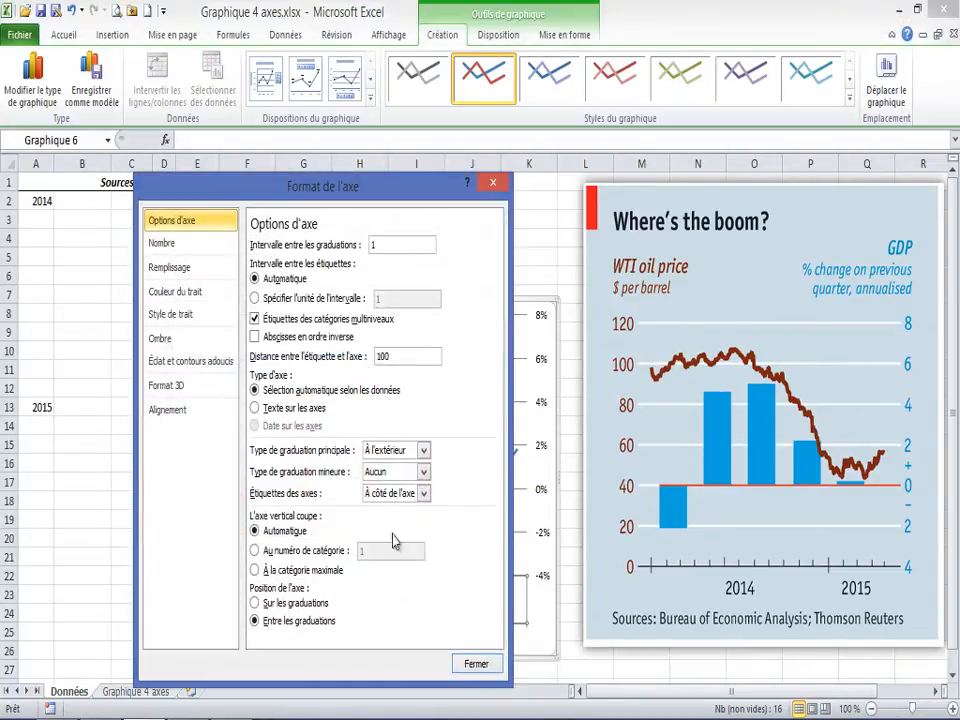
left_click_drag(457, 203, 843, 155)
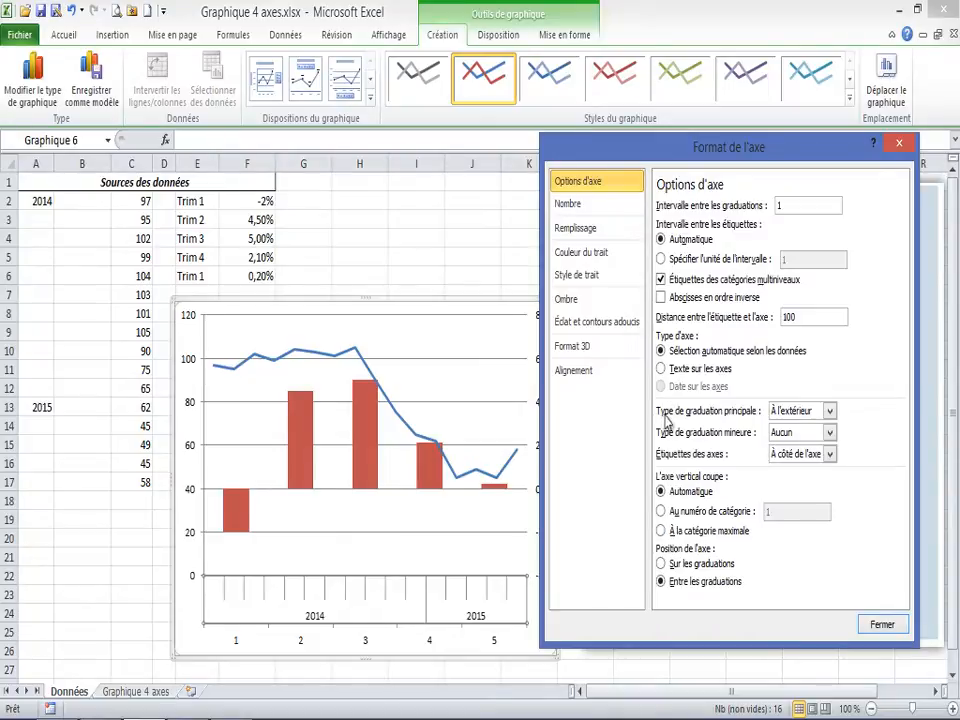
left_click(697, 262)
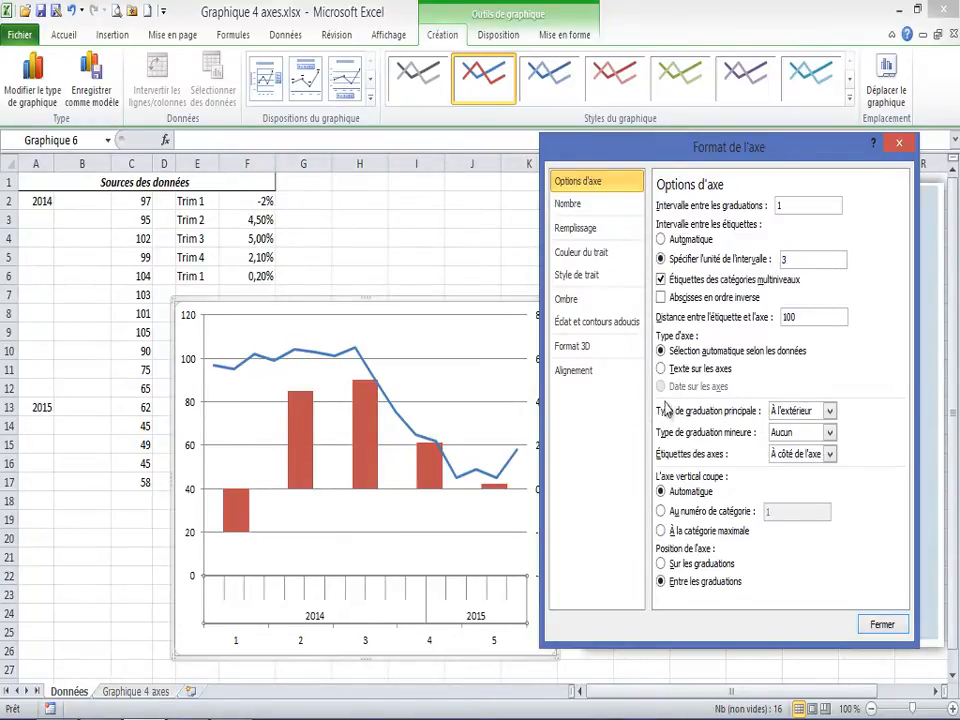
- Set the year axis's major tick marks to none (Aucun) and its minor tick marks to inside (À l'intérieur)
left_click(830, 411)
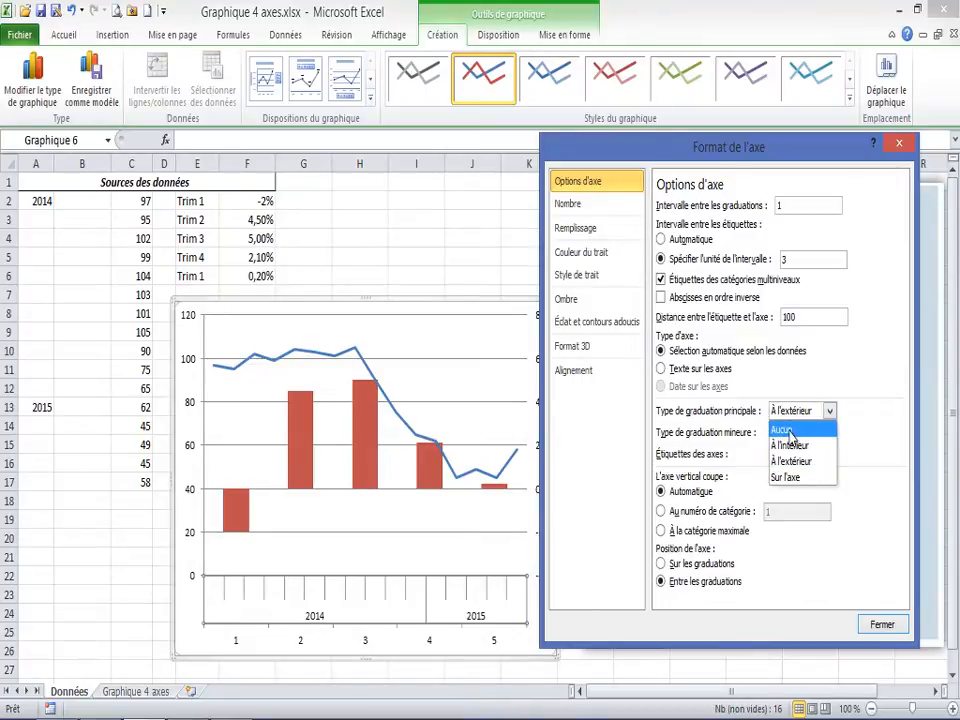
left_click(783, 430)
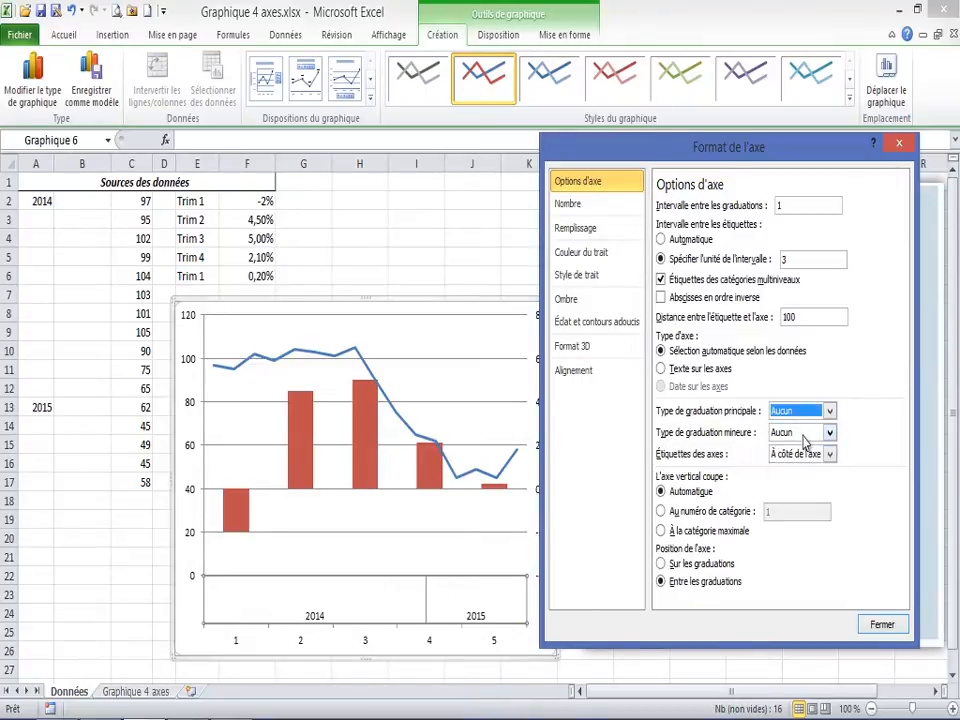
left_click(829, 432)
left_click(796, 470)
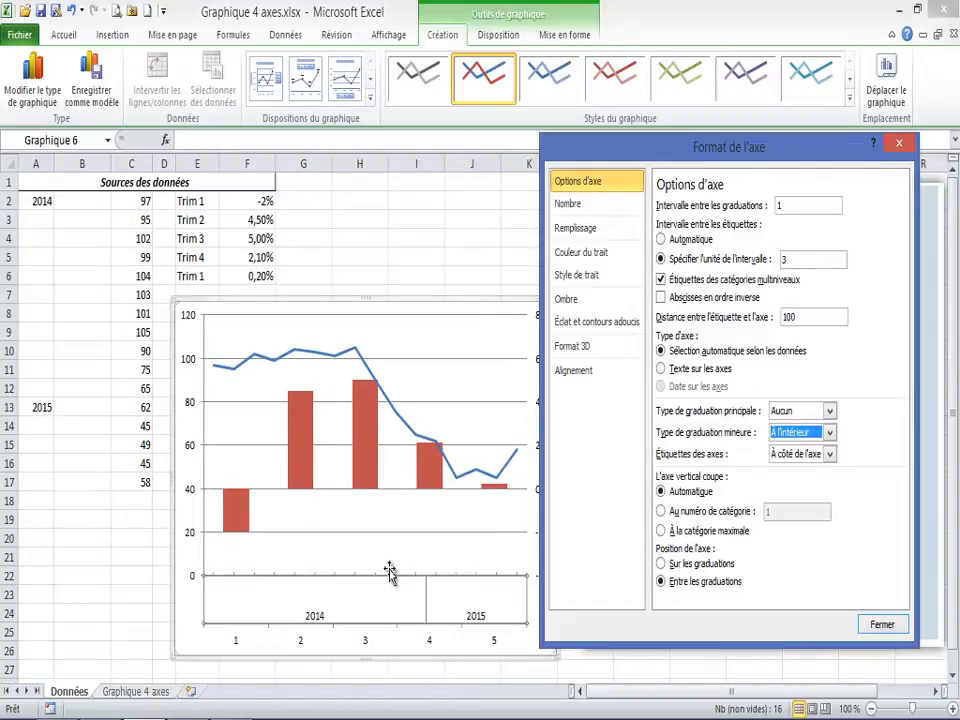
left_click(898, 146)
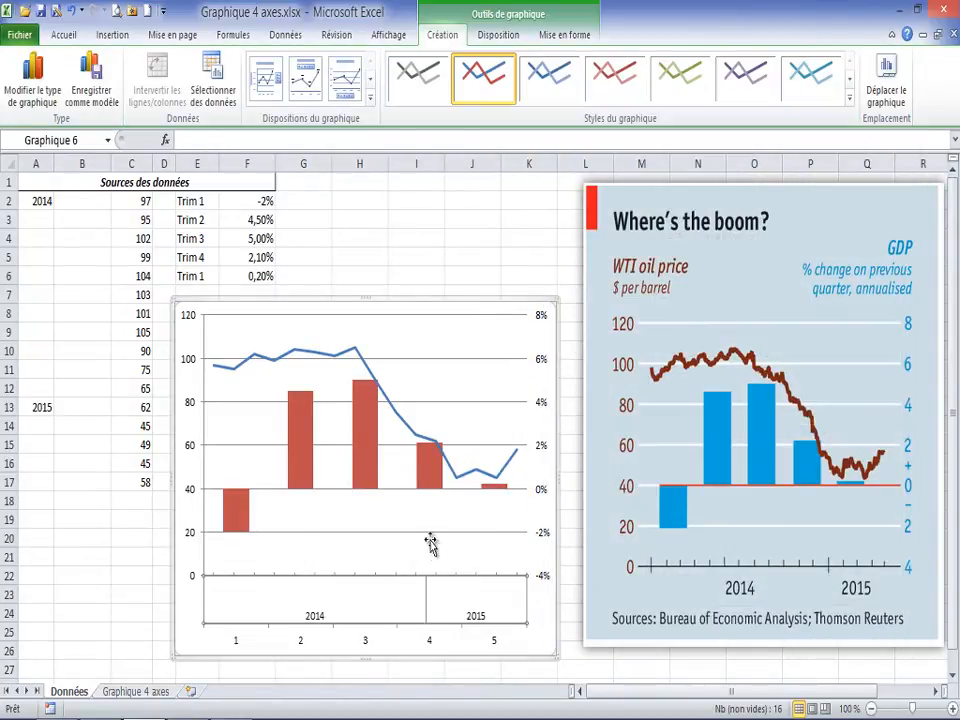
left_click(375, 489)
right_click(377, 498)
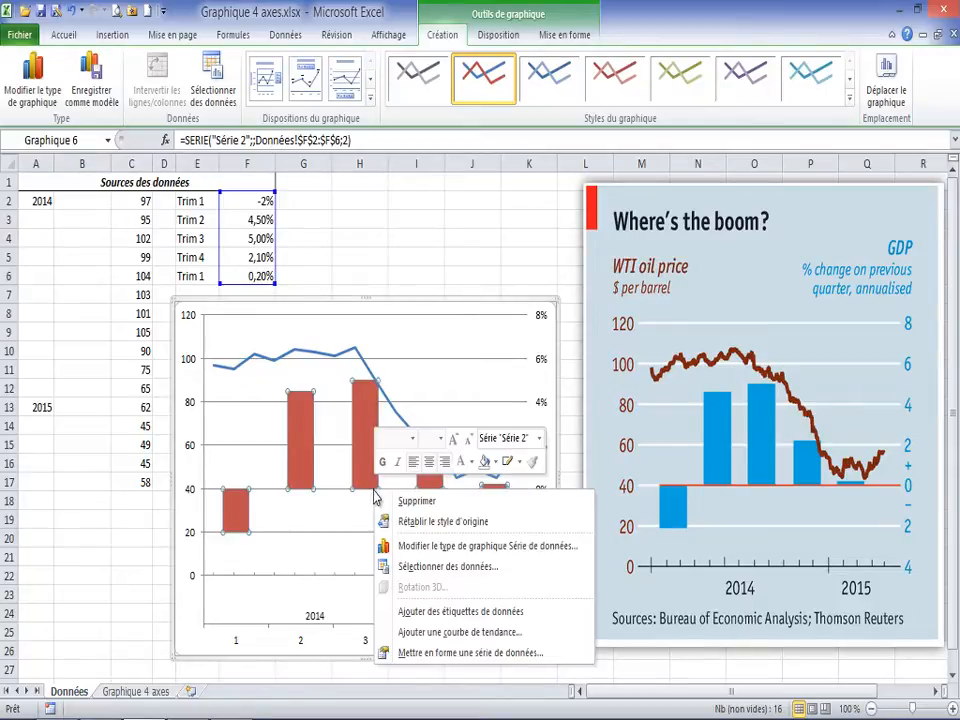
left_click(452, 655)
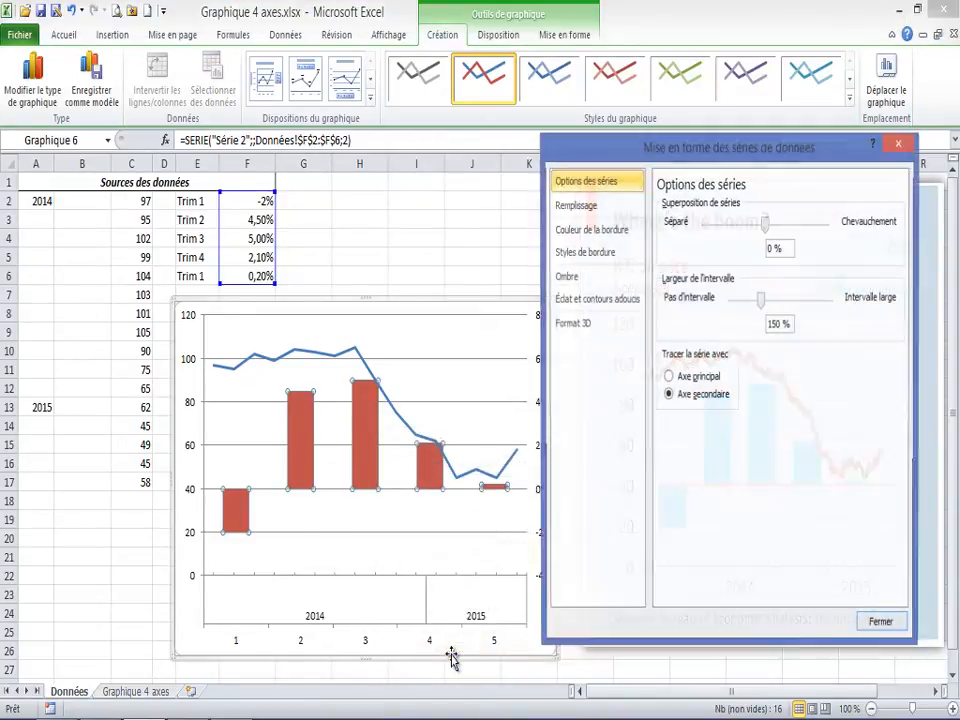
left_click(575, 207)
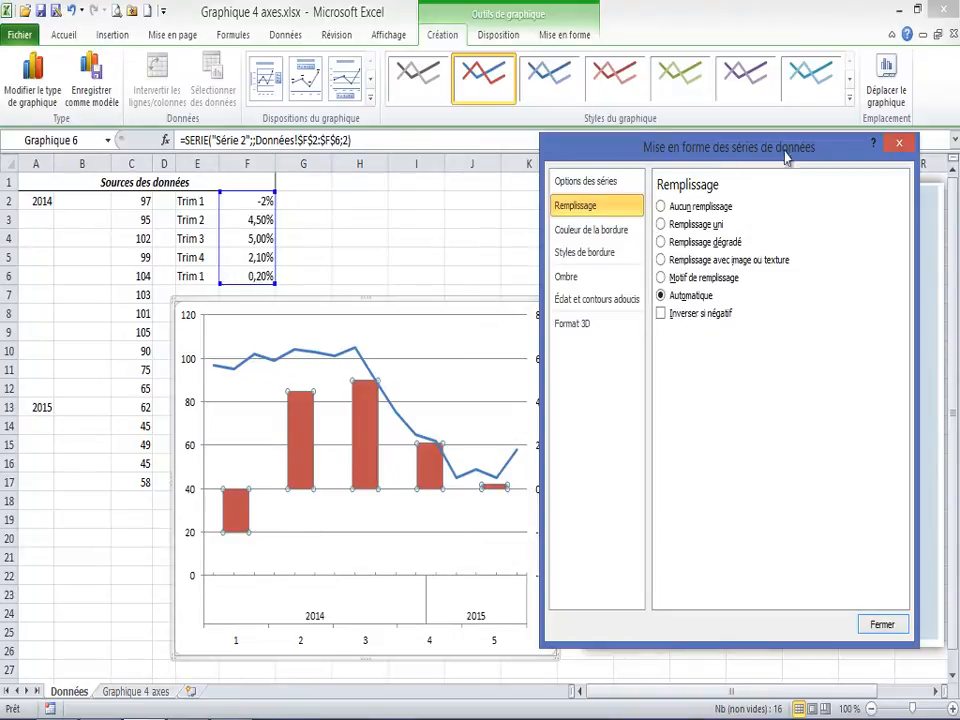
left_click_drag(838, 158, 832, 252)
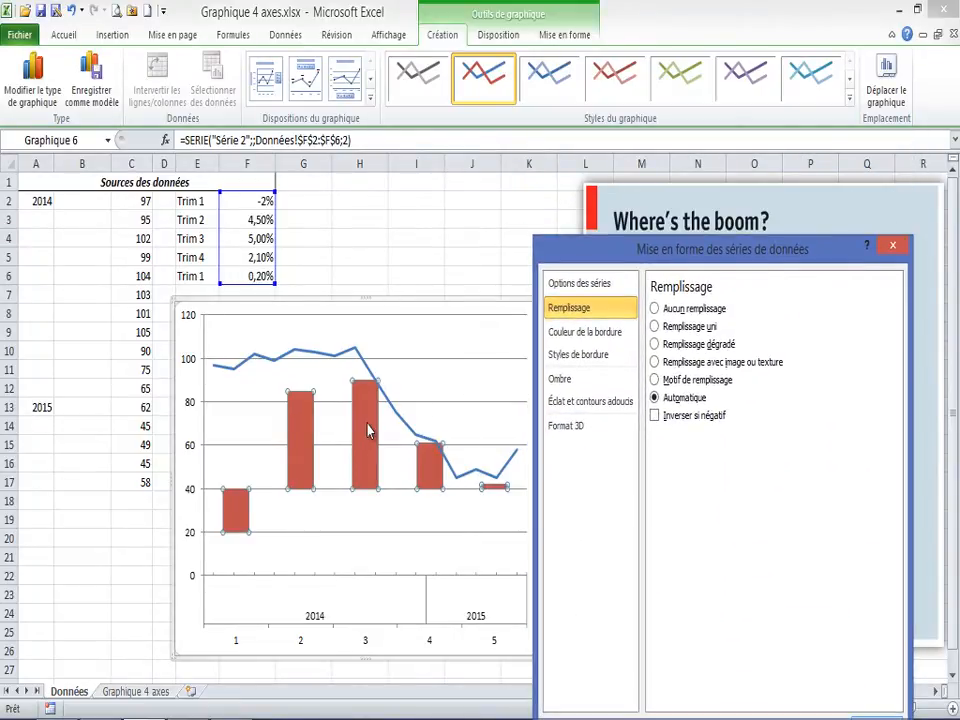
left_click(368, 430)
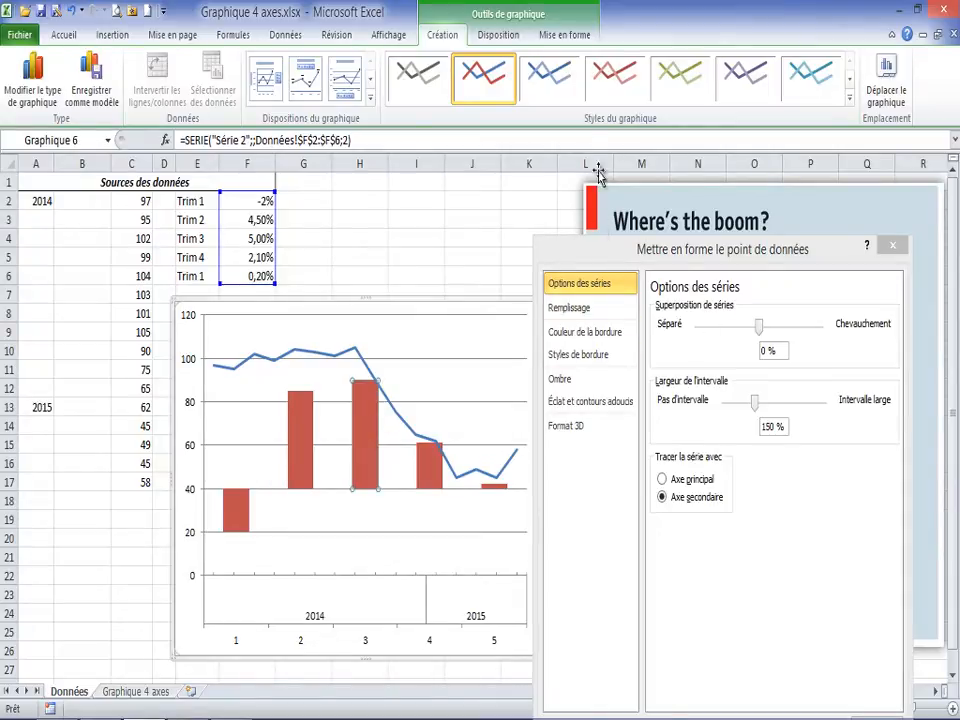
left_click(576, 314)
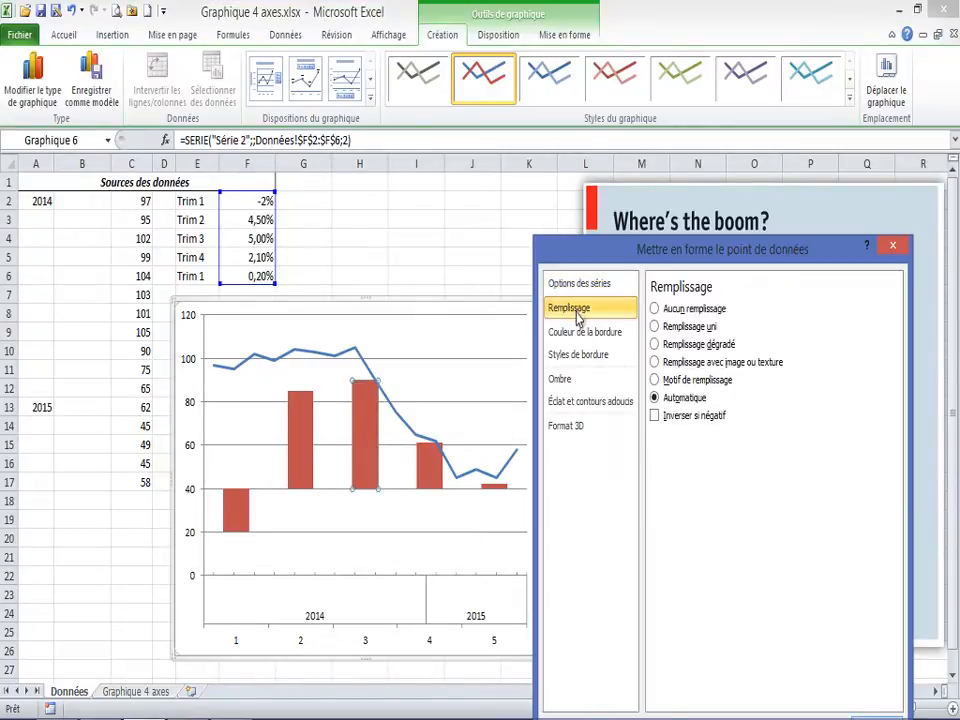
left_click(658, 328)
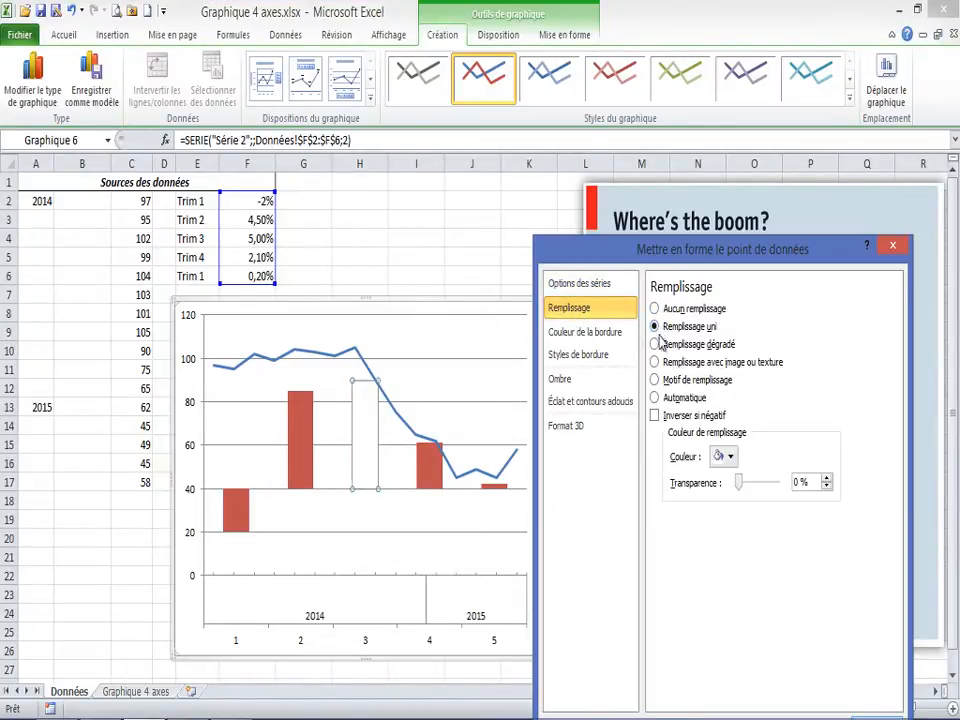
left_click(731, 457)
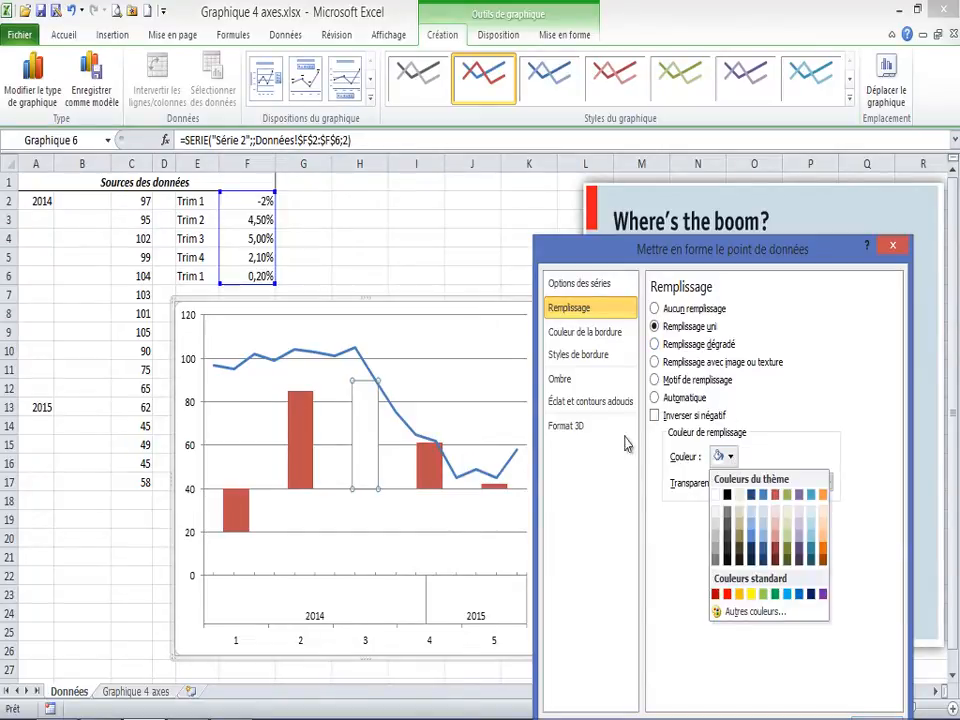
left_click(893, 246)
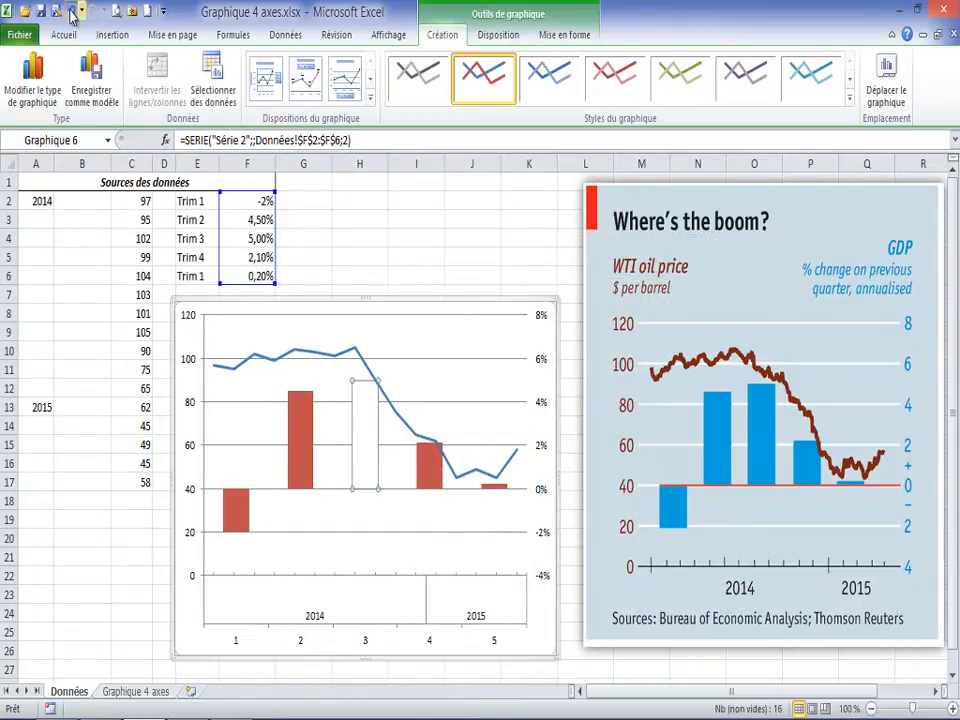
left_click(72, 12)
left_click(314, 486)
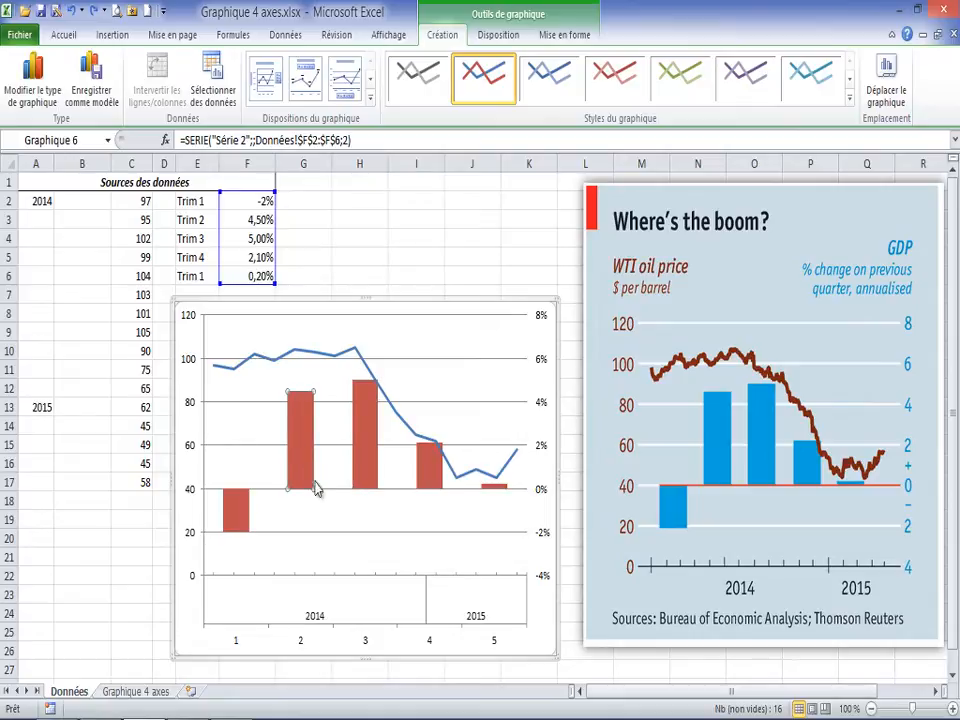
left_click(361, 498)
left_click(369, 474)
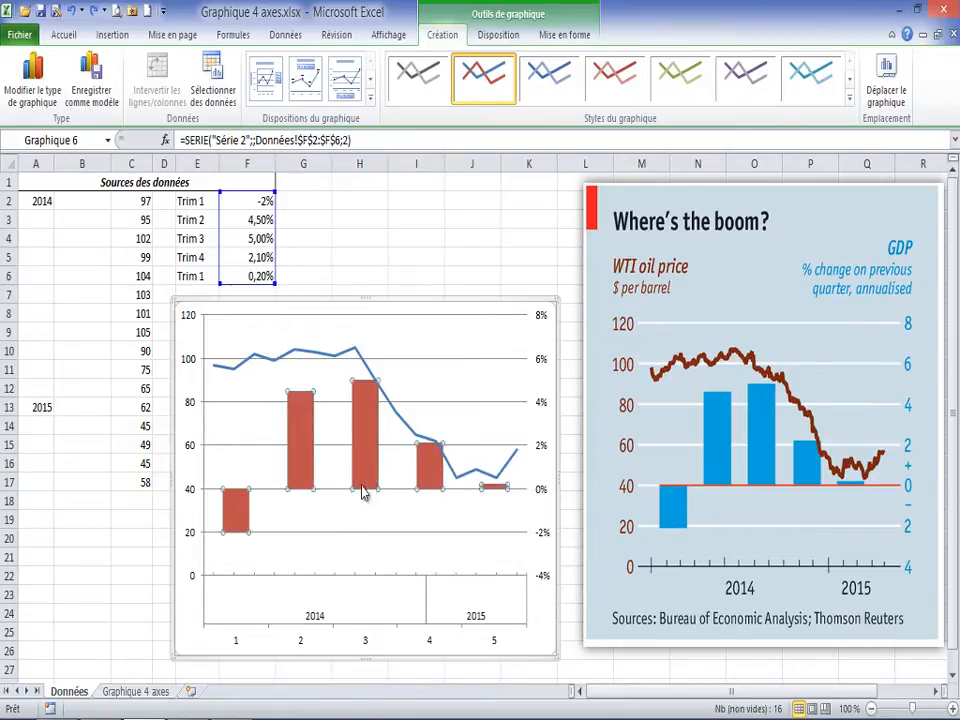
left_click(433, 326)
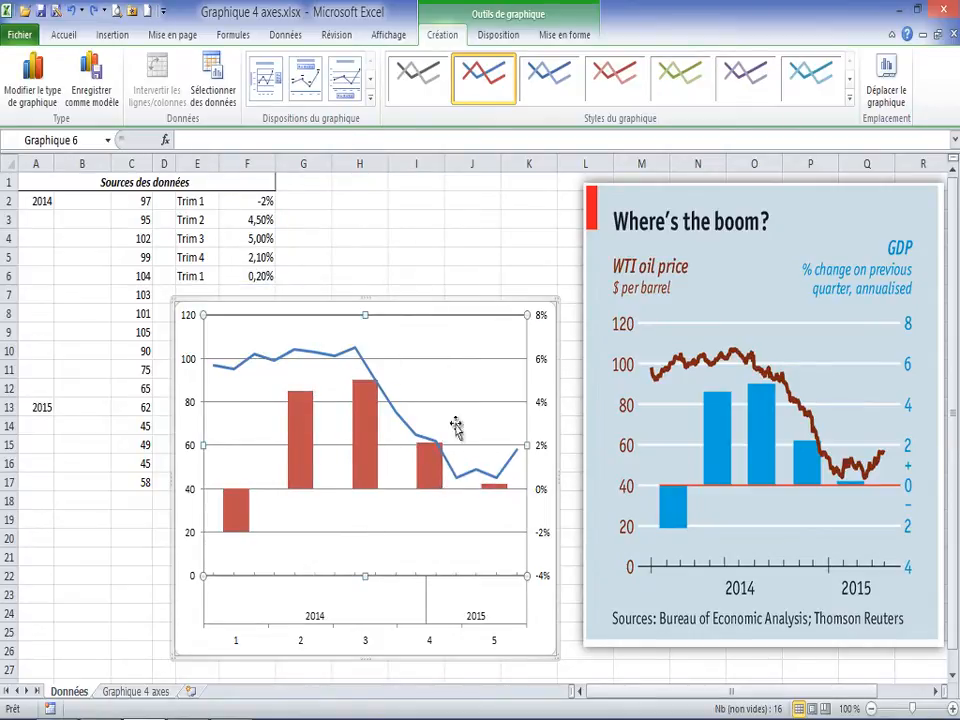
left_click(347, 638)
left_click(432, 464)
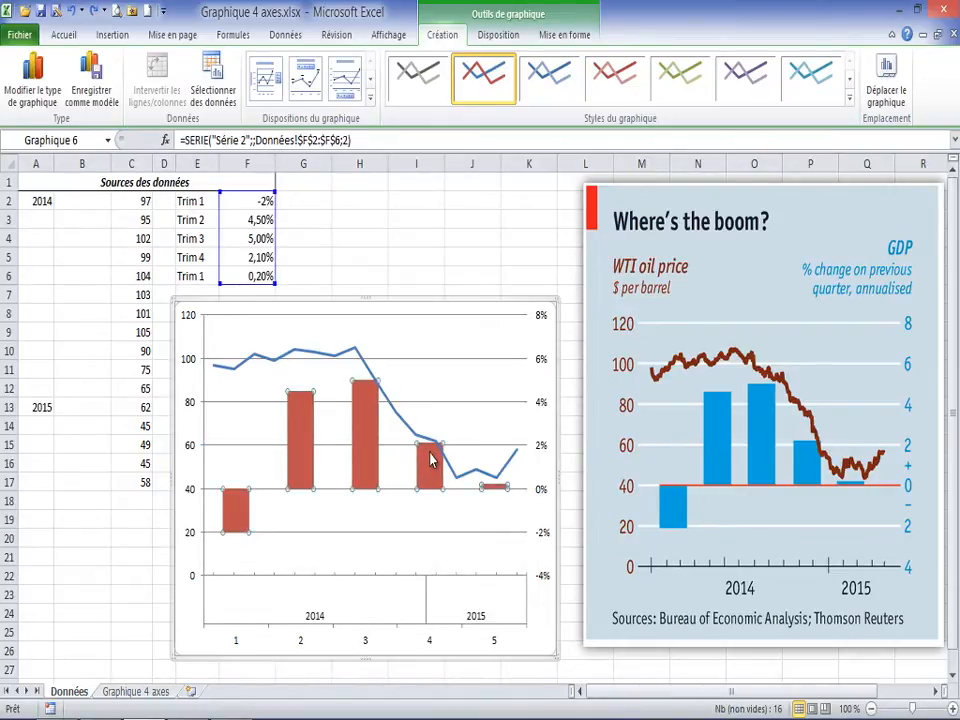
- Remove the line of the primary vertical axis by setting its line colour to Aucun trait
left_click(192, 370)
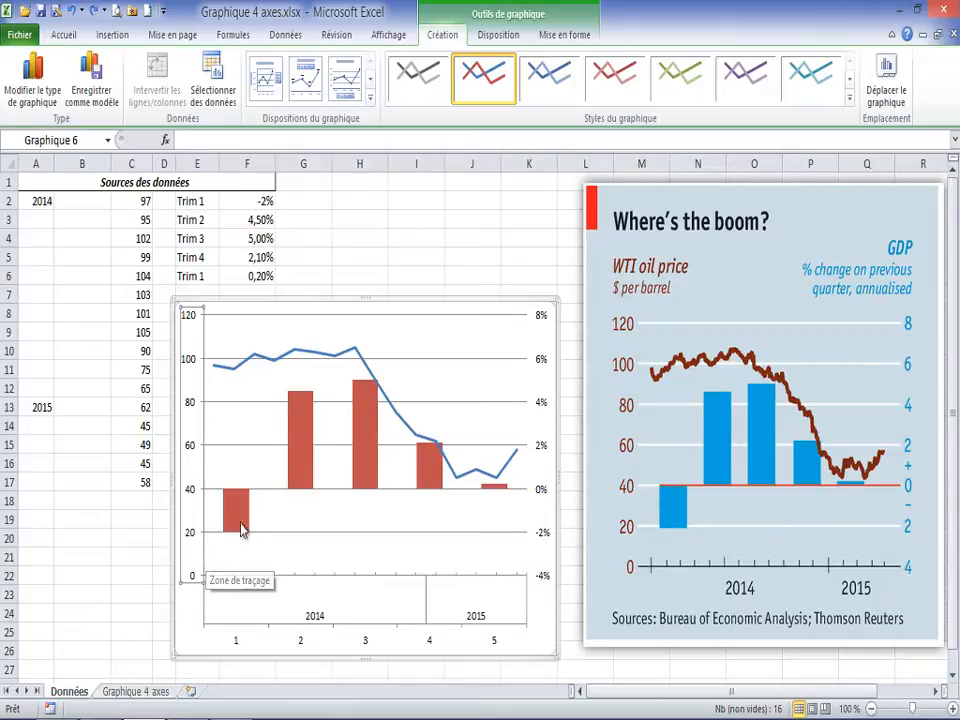
right_click(195, 366)
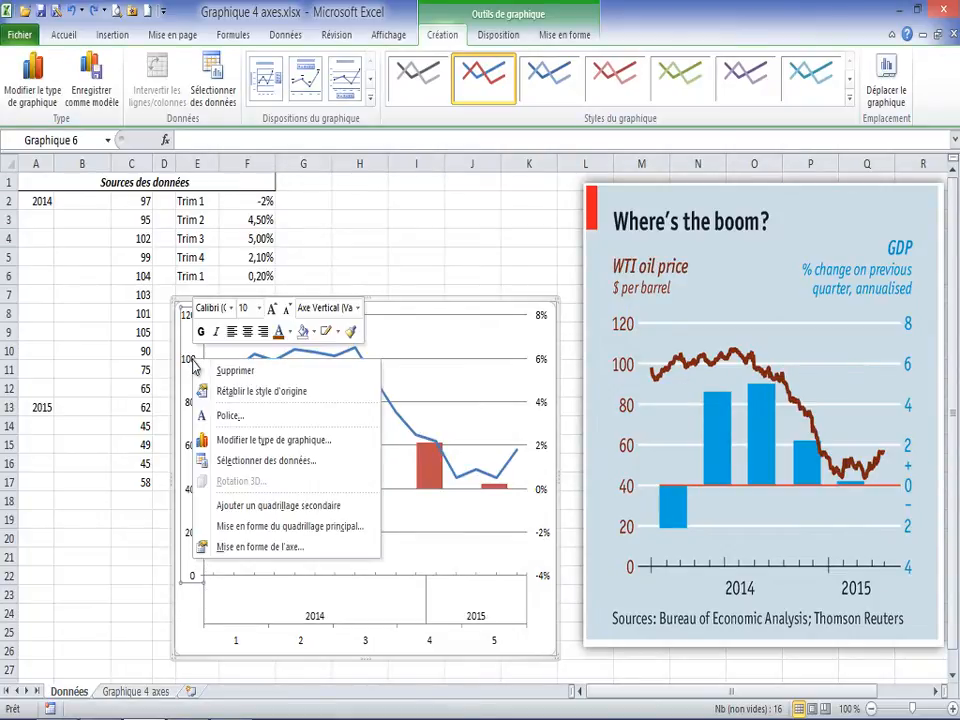
left_click(272, 546)
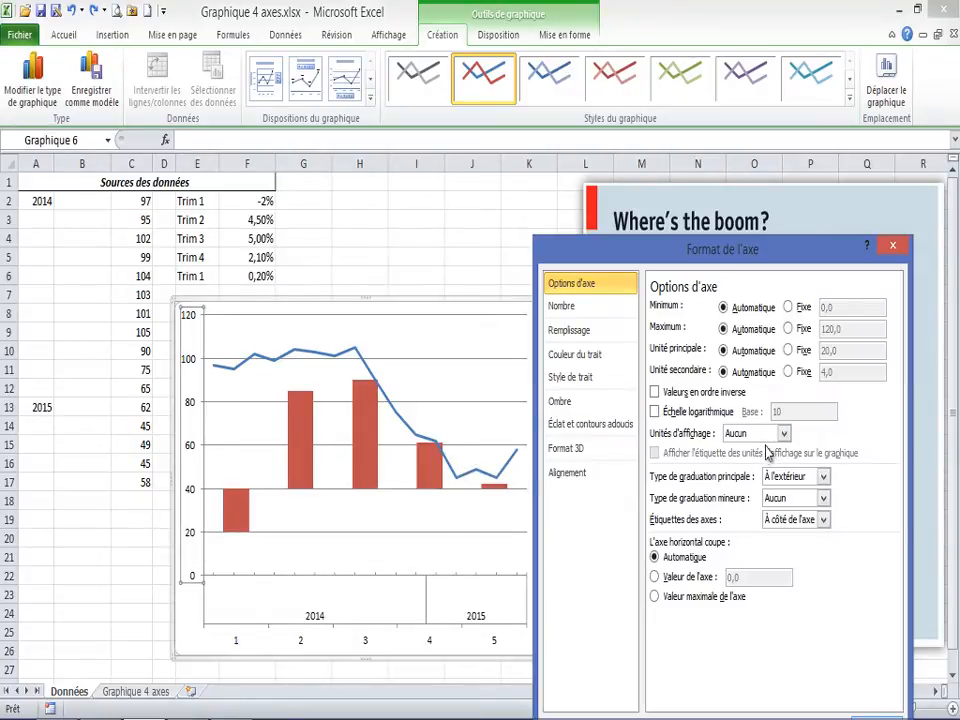
left_click(577, 360)
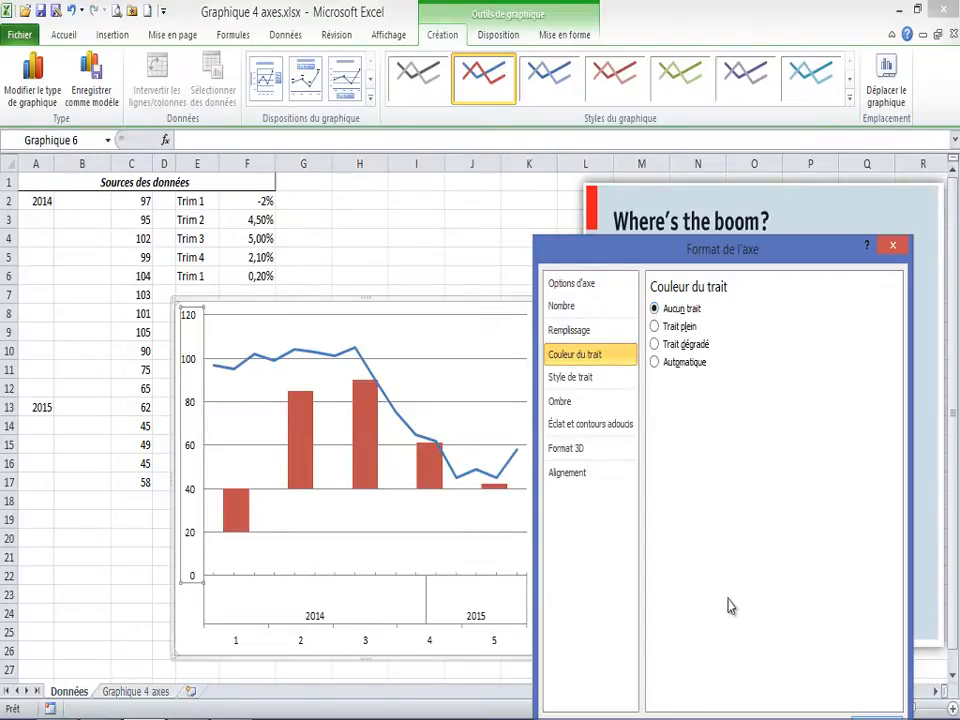
left_click_drag(800, 262, 795, 189)
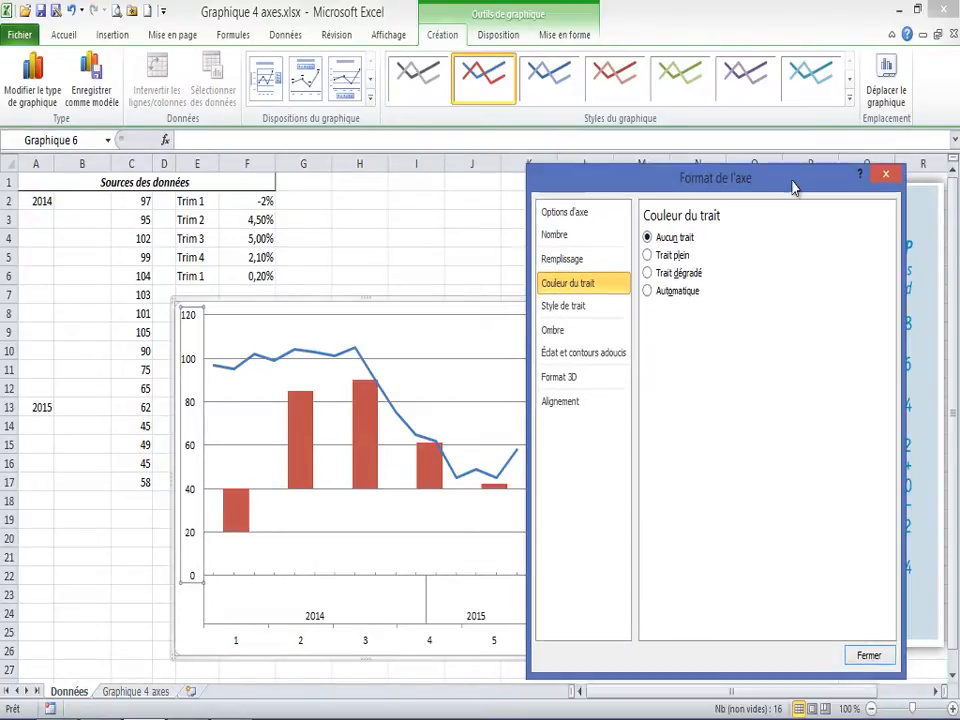
left_click(874, 647)
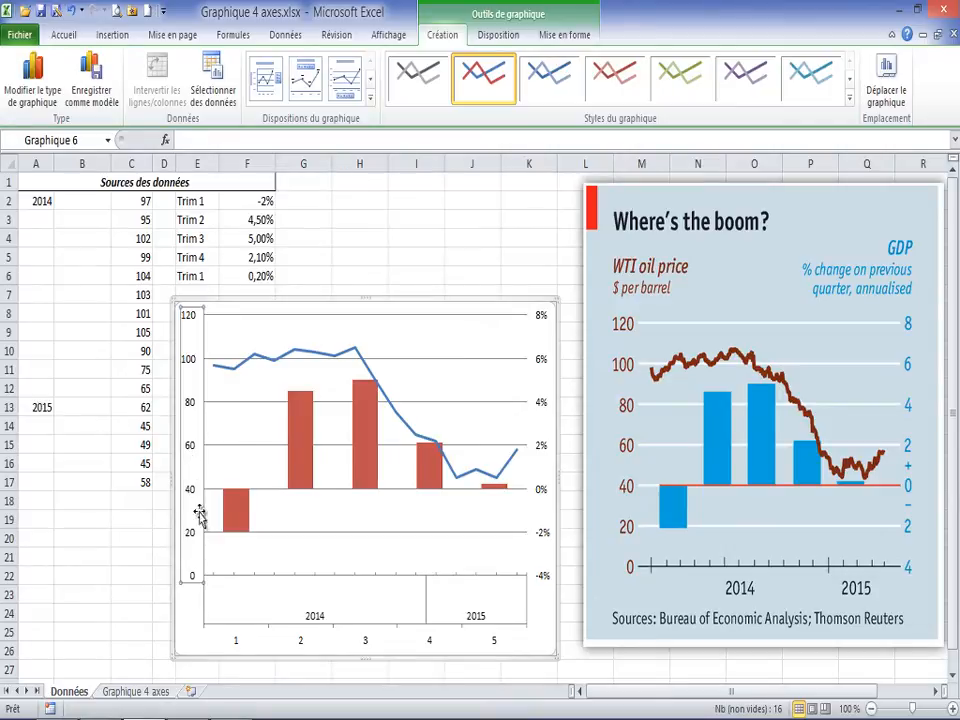
left_click(237, 444)
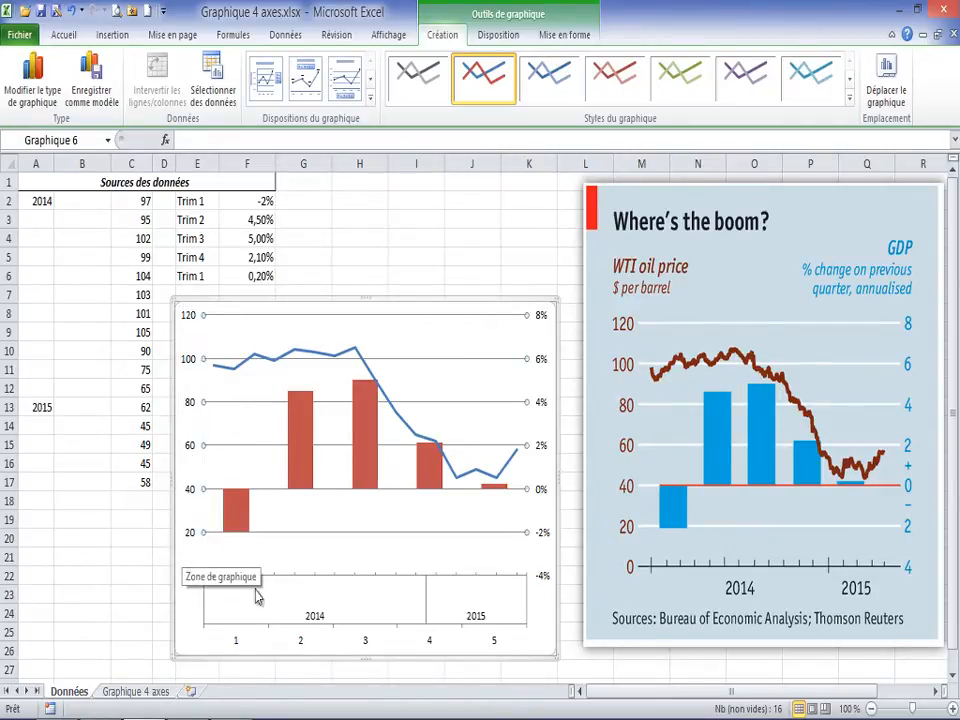
- Hide the labels of the secondary horizontal axis numbered 1 to 5 by setting its axis labels to Aucun
left_click(365, 645)
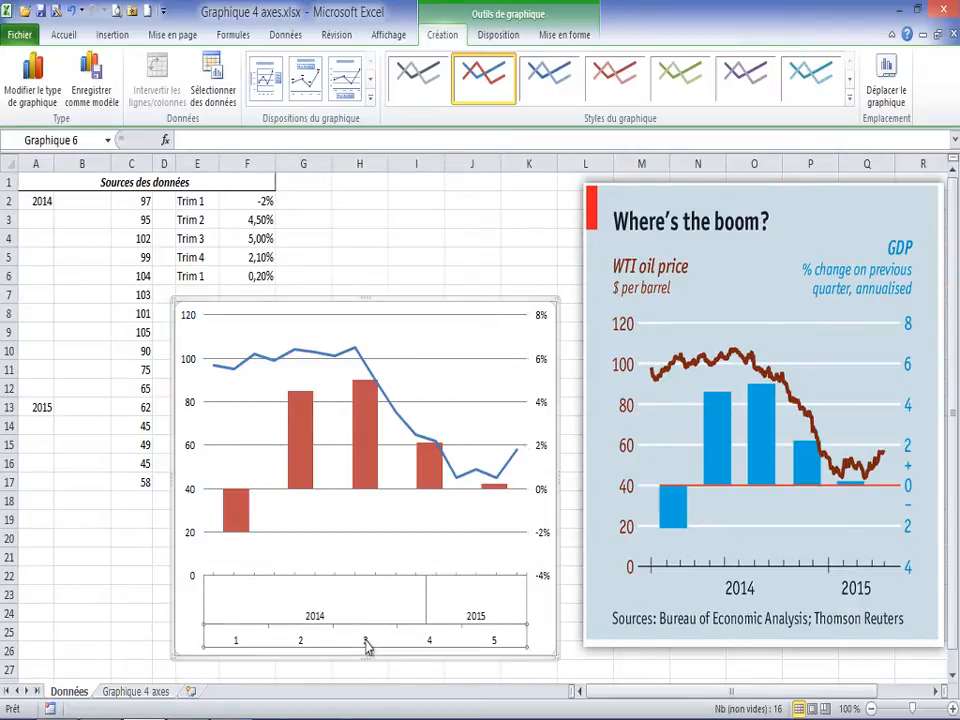
right_click(366, 647)
left_click(420, 628)
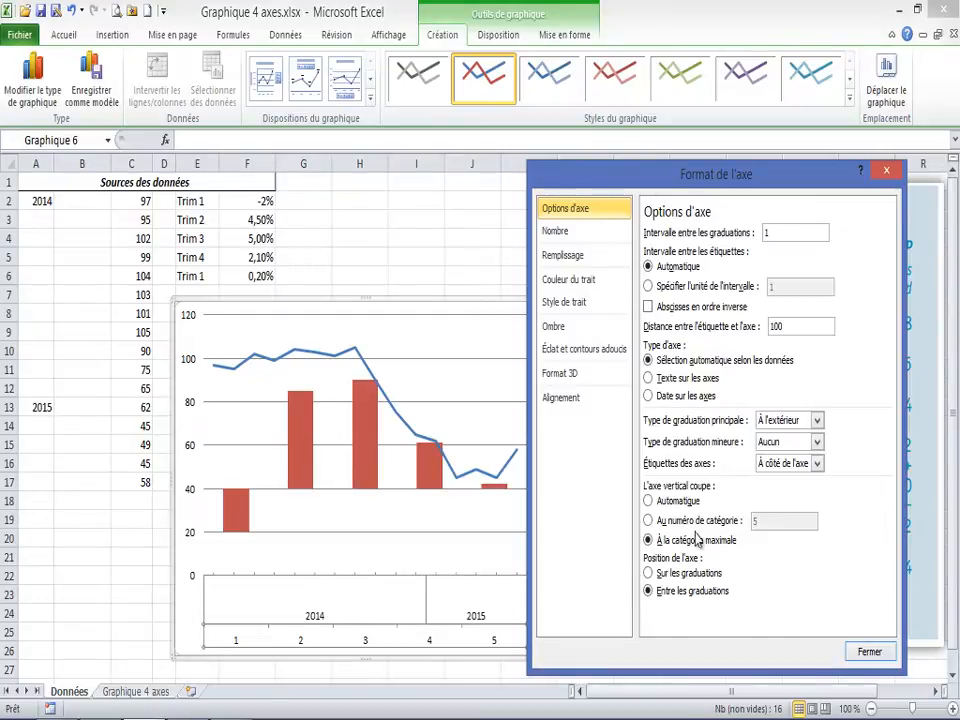
left_click(817, 464)
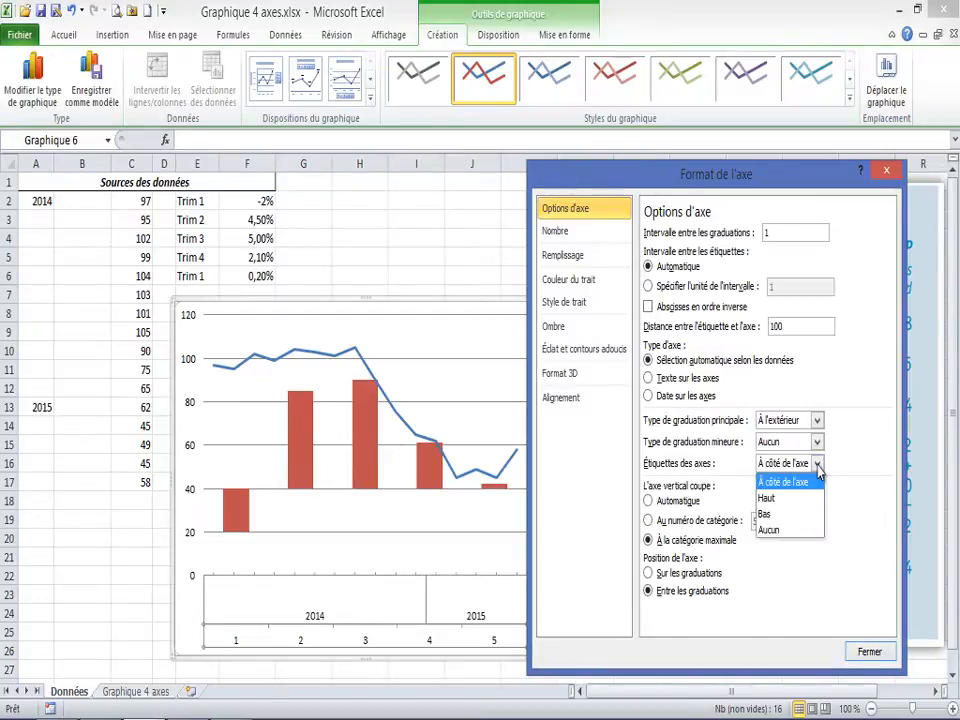
left_click(771, 530)
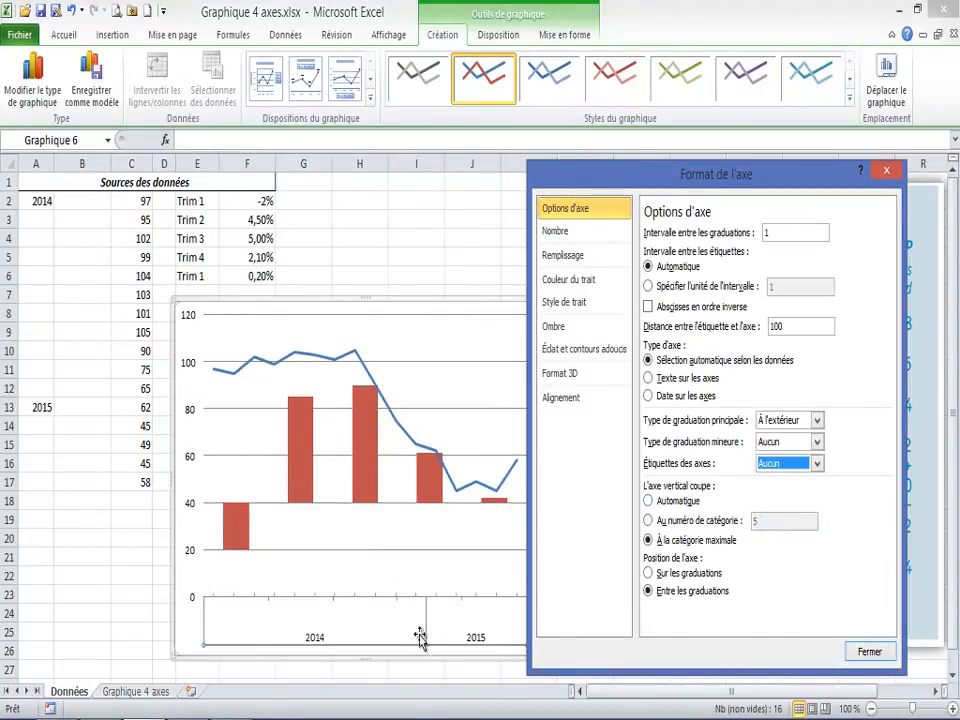
left_click(887, 166)
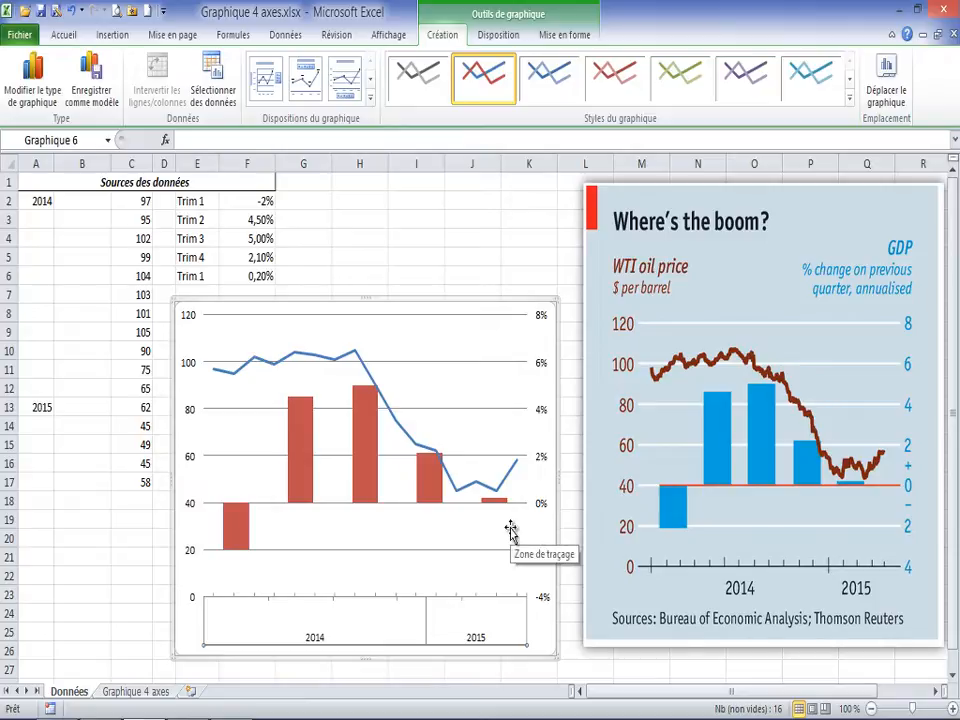
- Fill the chart area (Zone de graphique) with the light blue theme colour
left_click(489, 321)
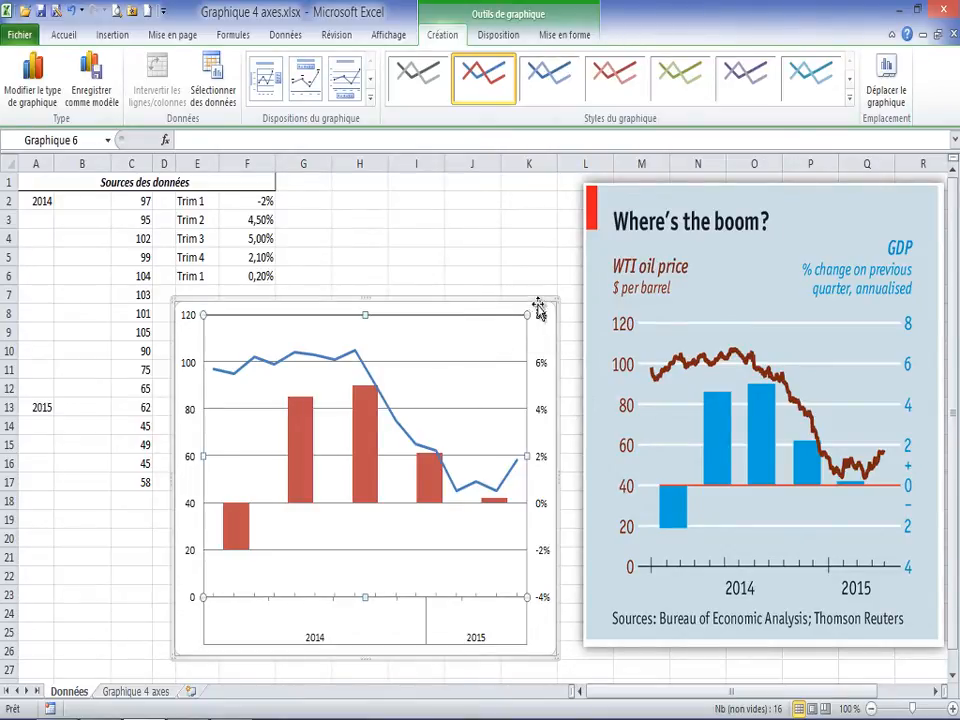
left_click(533, 303)
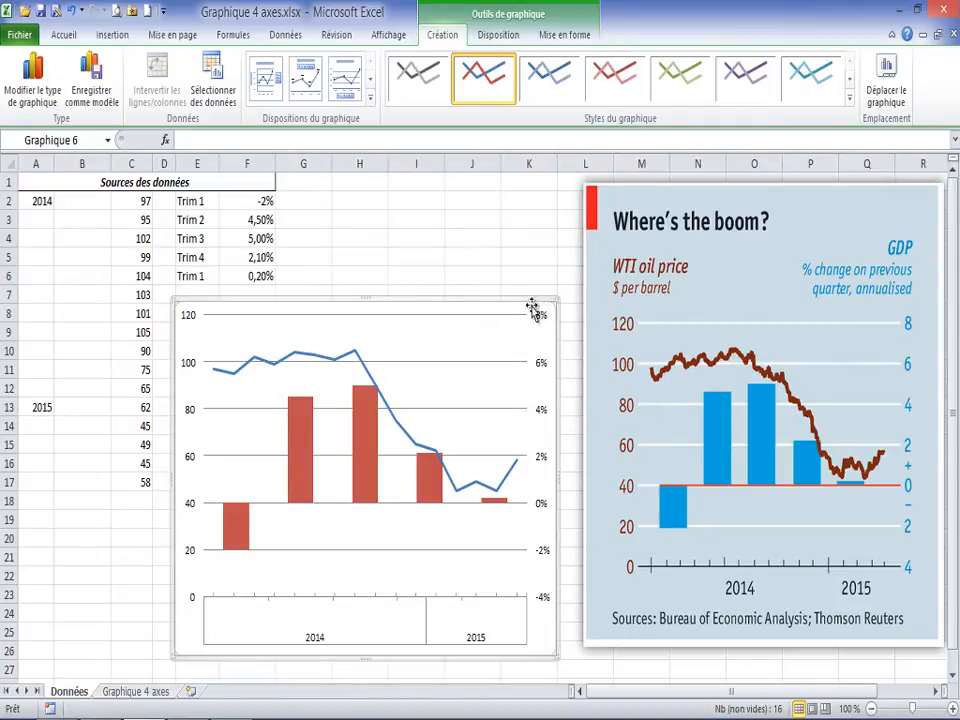
left_click(560, 35)
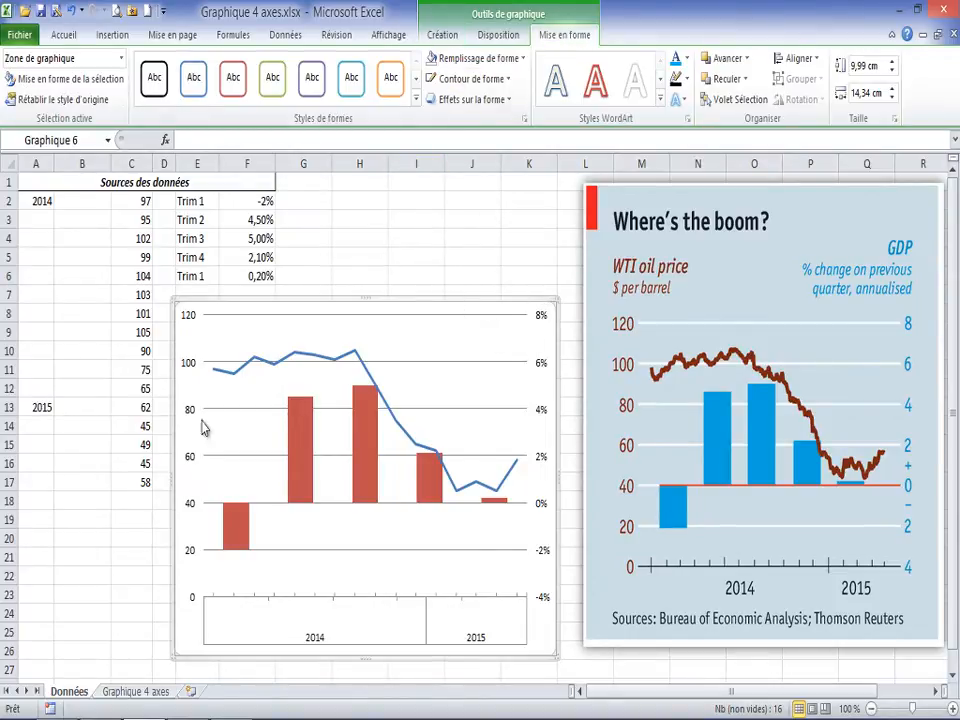
left_click(440, 58)
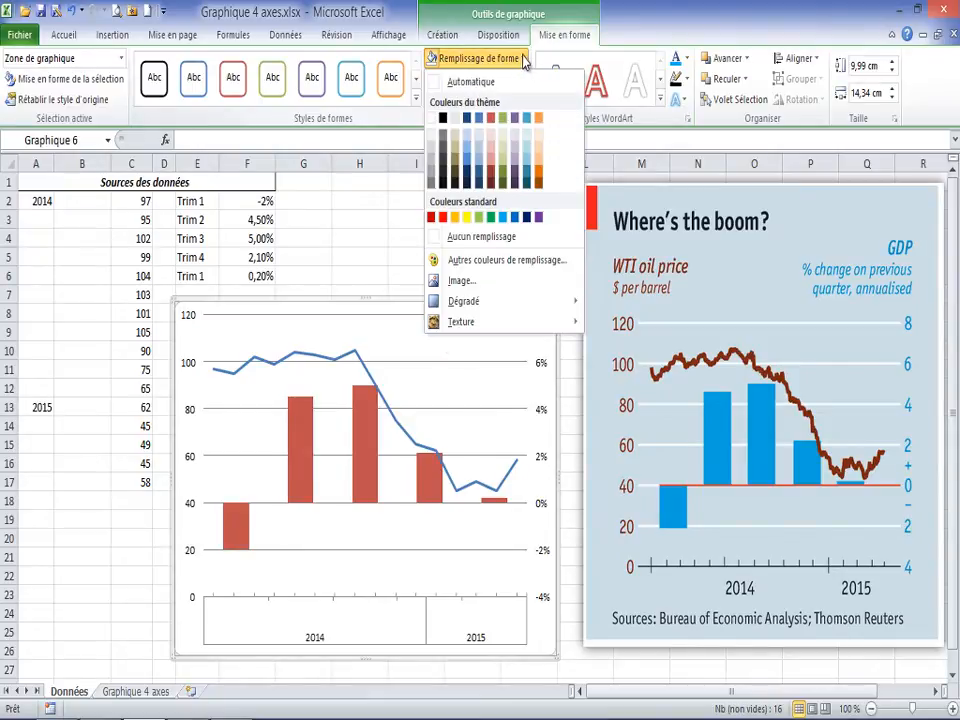
left_click(479, 143)
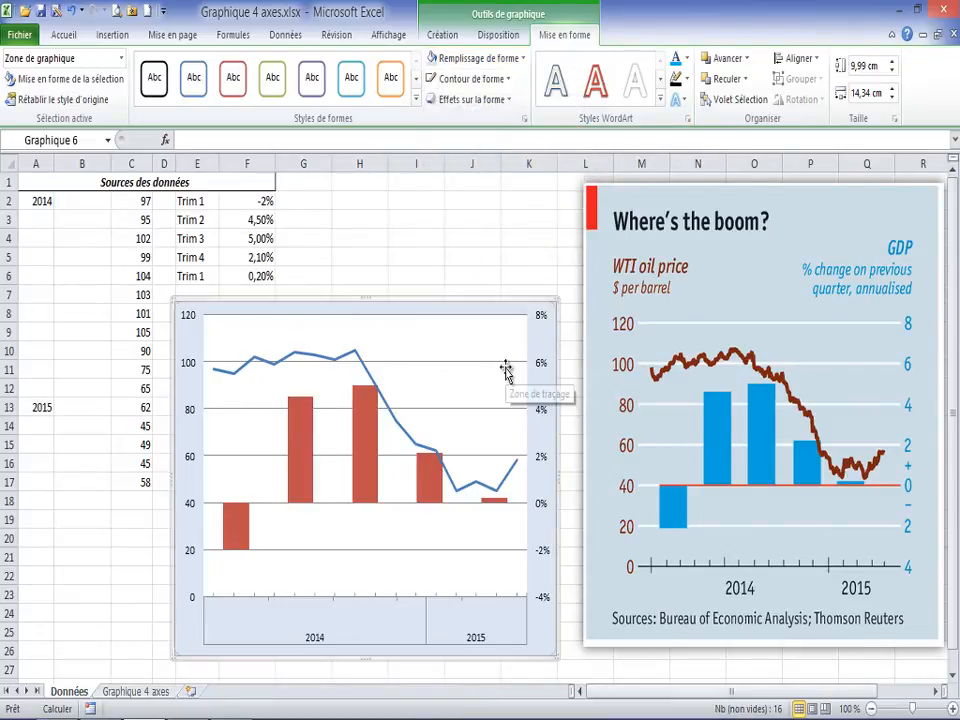
- Make the plot area (Zone de traçage) transparent by setting its fill to Aucun remplissage
left_click(476, 341)
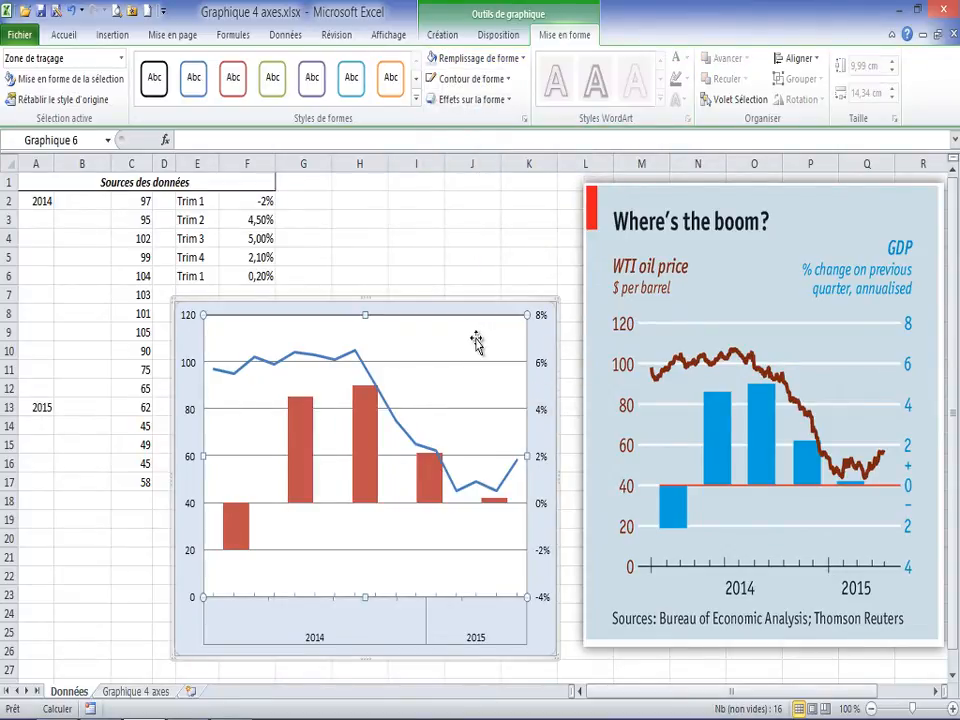
right_click(476, 341)
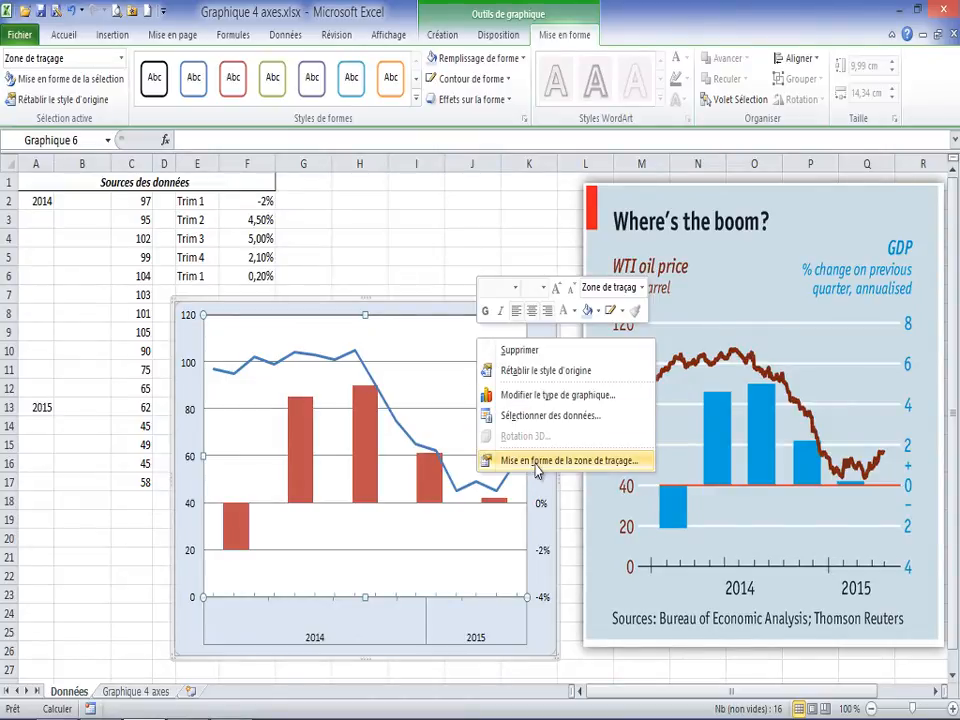
left_click(512, 63)
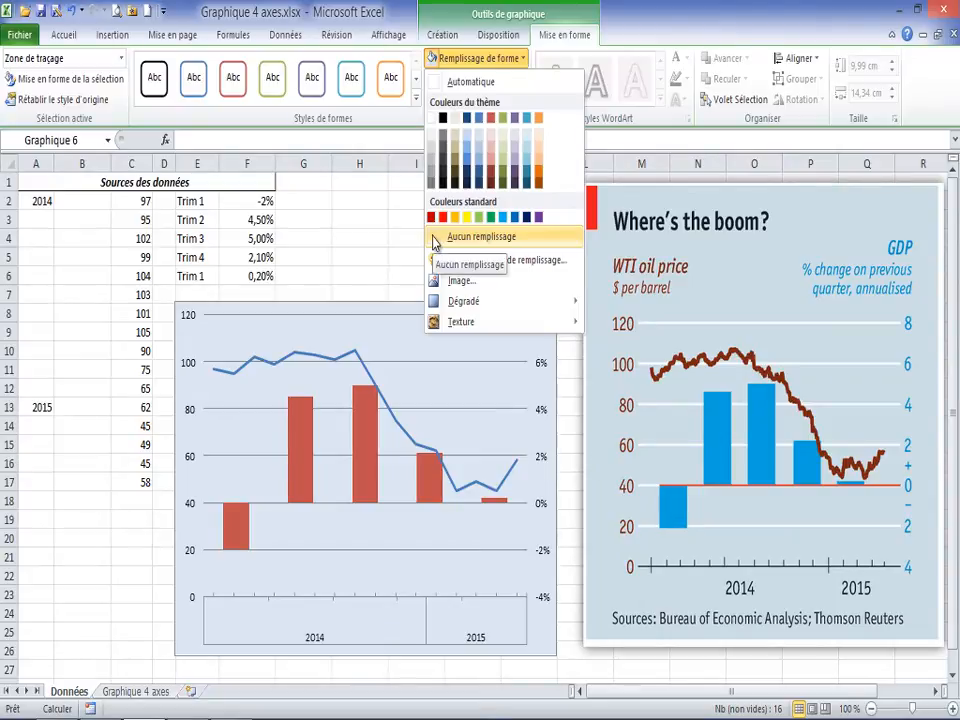
left_click(437, 239)
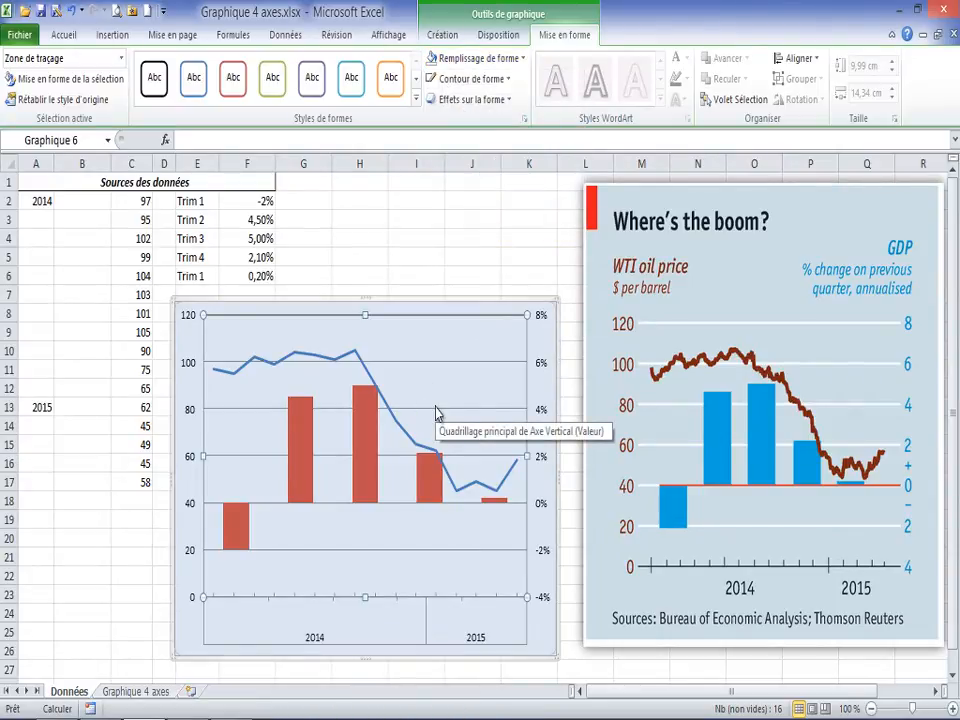
- Format the main horizontal gridlines of the primary vertical axis as white lines with a 1½ pt thickness
left_click(442, 363)
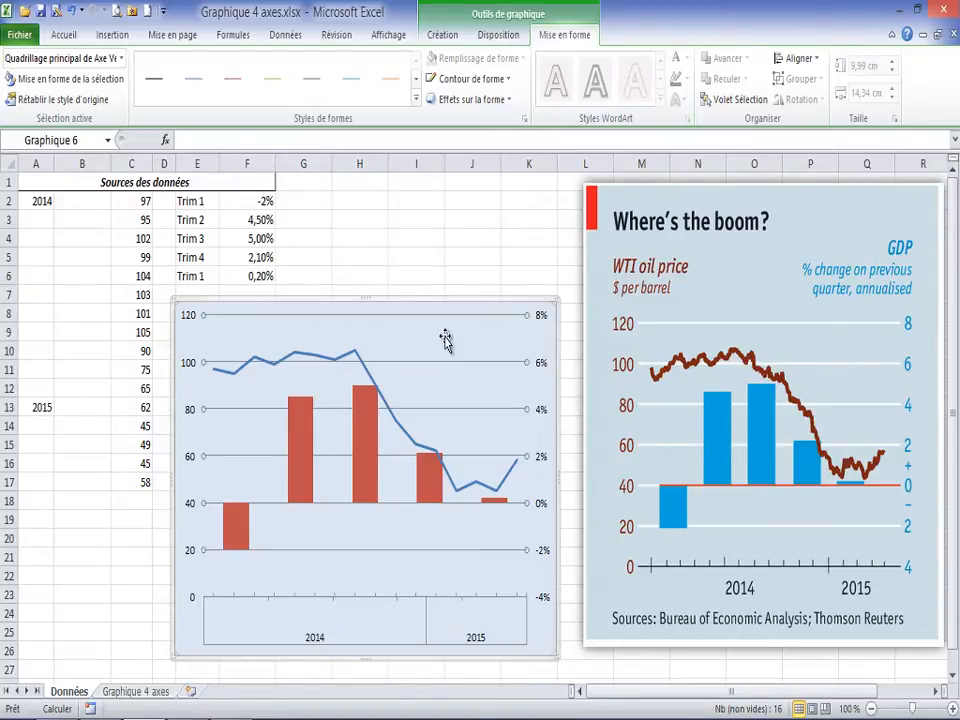
left_click(506, 80)
mouse_move(487, 304)
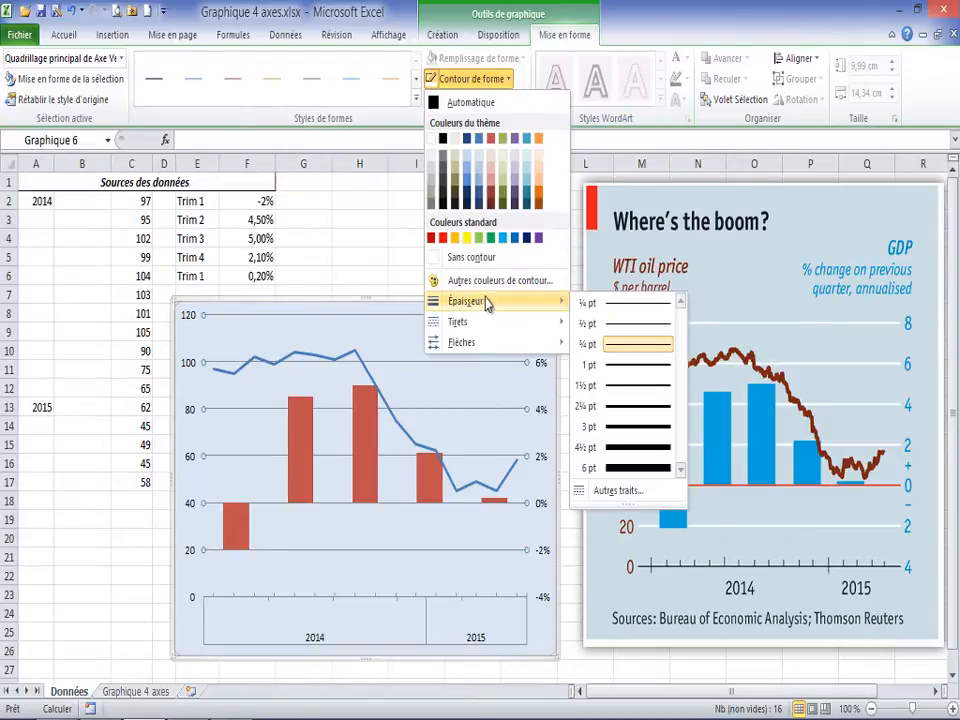
left_click(625, 387)
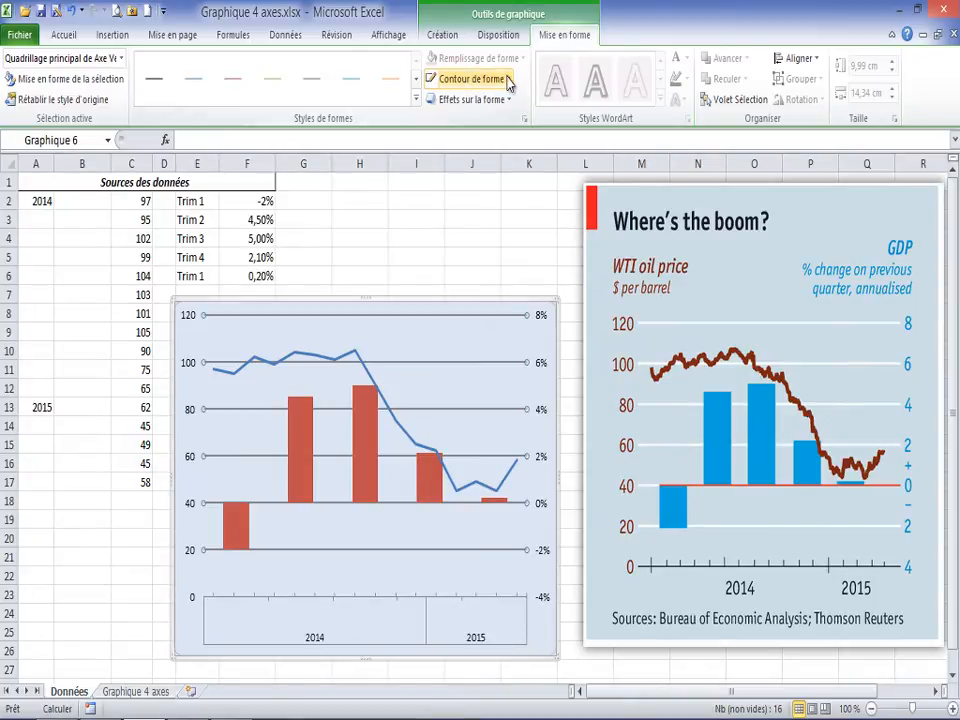
left_click(475, 79)
left_click(433, 143)
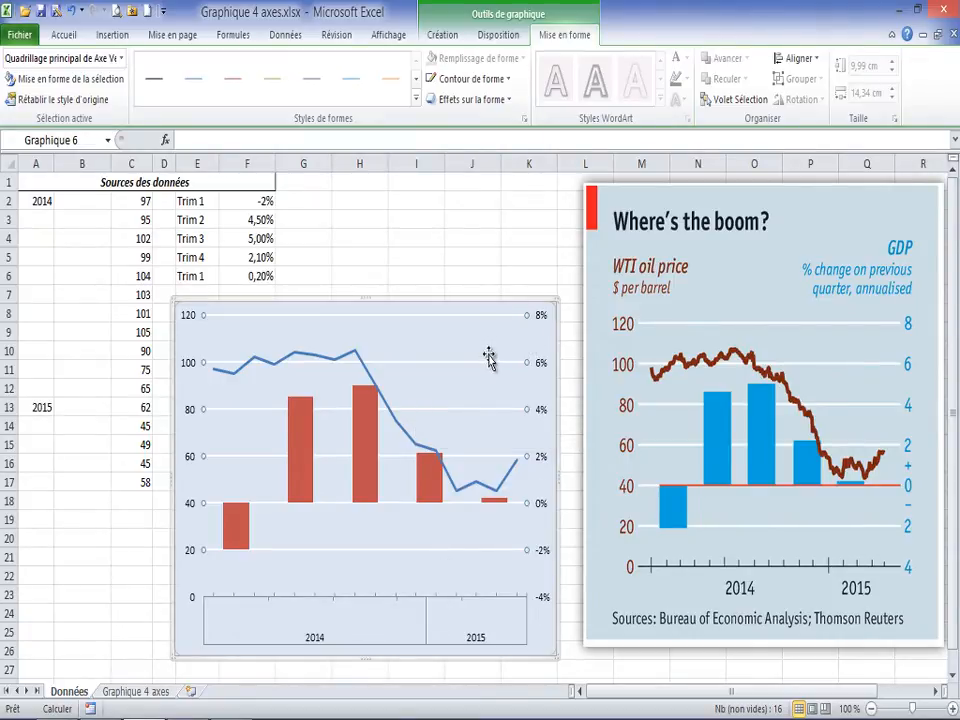
left_click(543, 325)
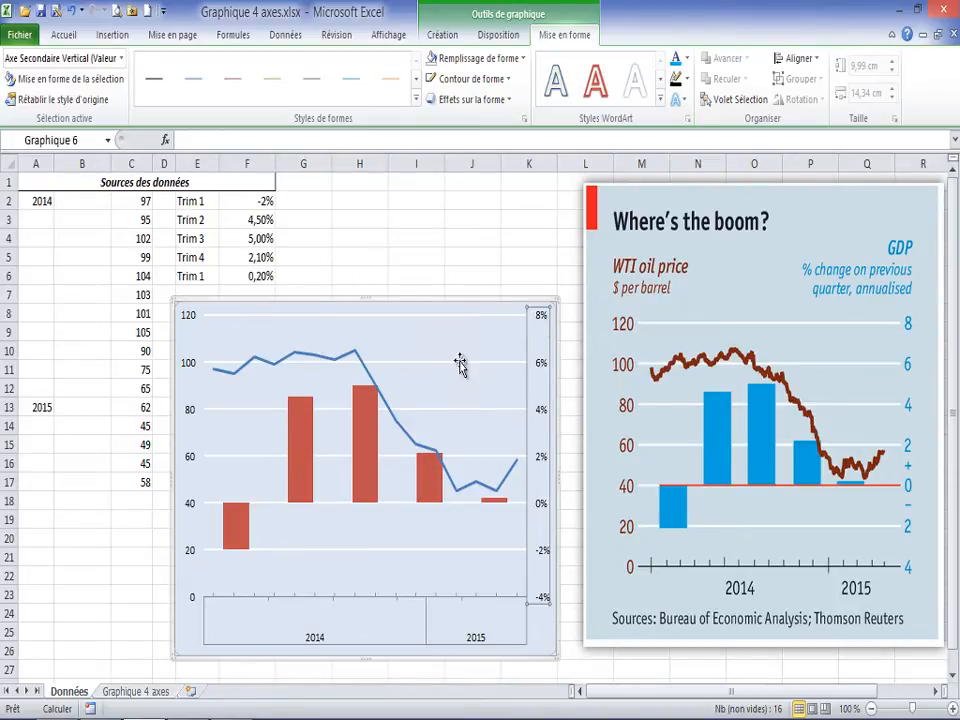
- Fill the quarterly GDP columns (Série 2) with the standard colour Bleu clair
left_click(367, 433)
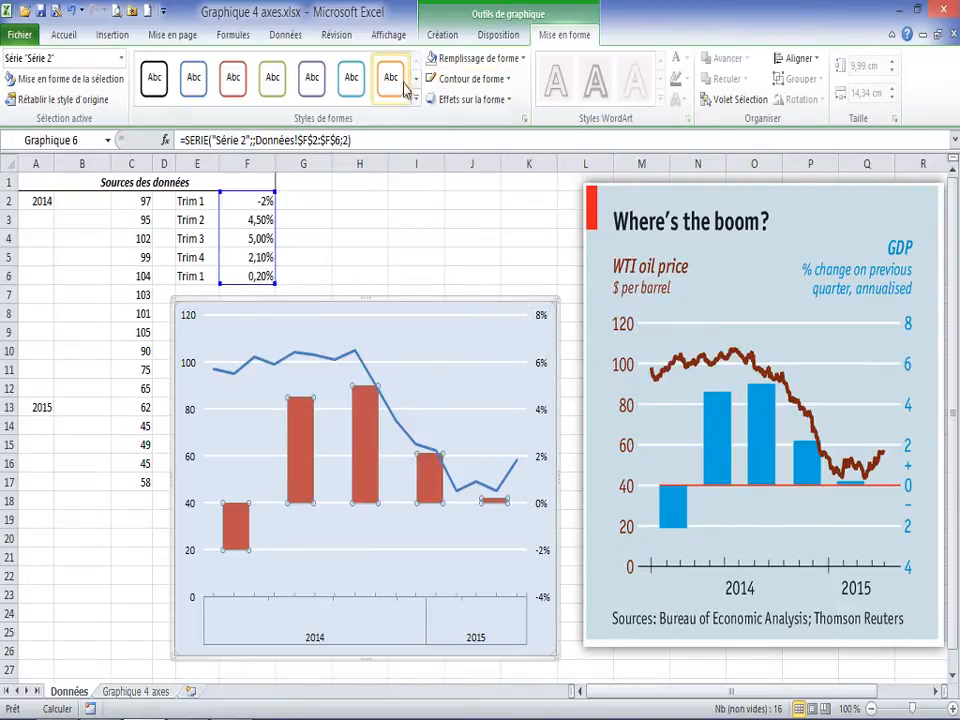
left_click(521, 58)
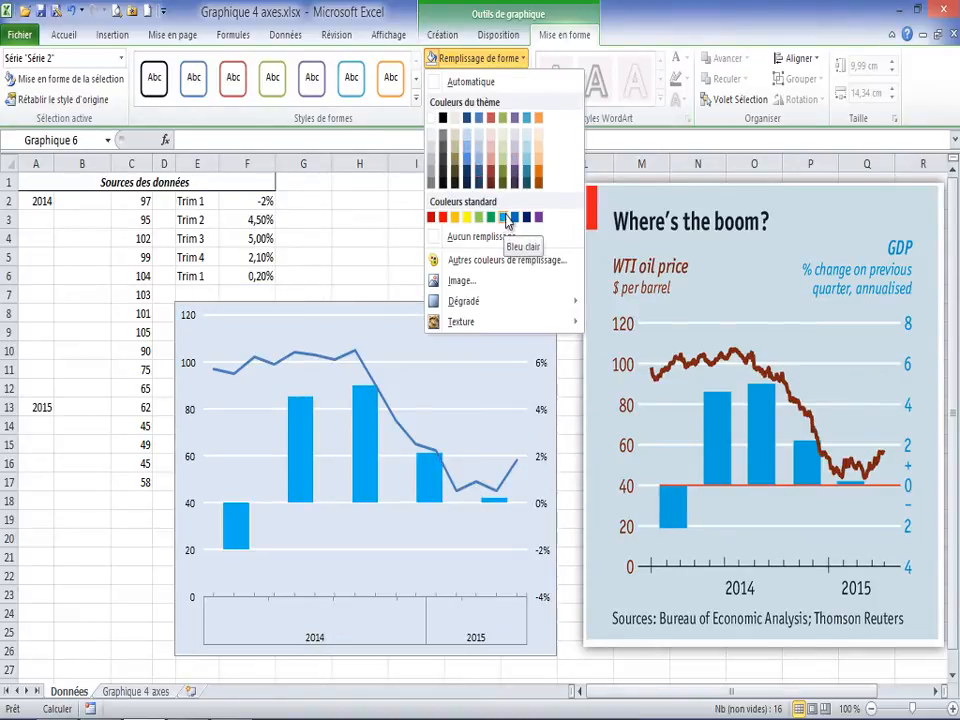
left_click(504, 219)
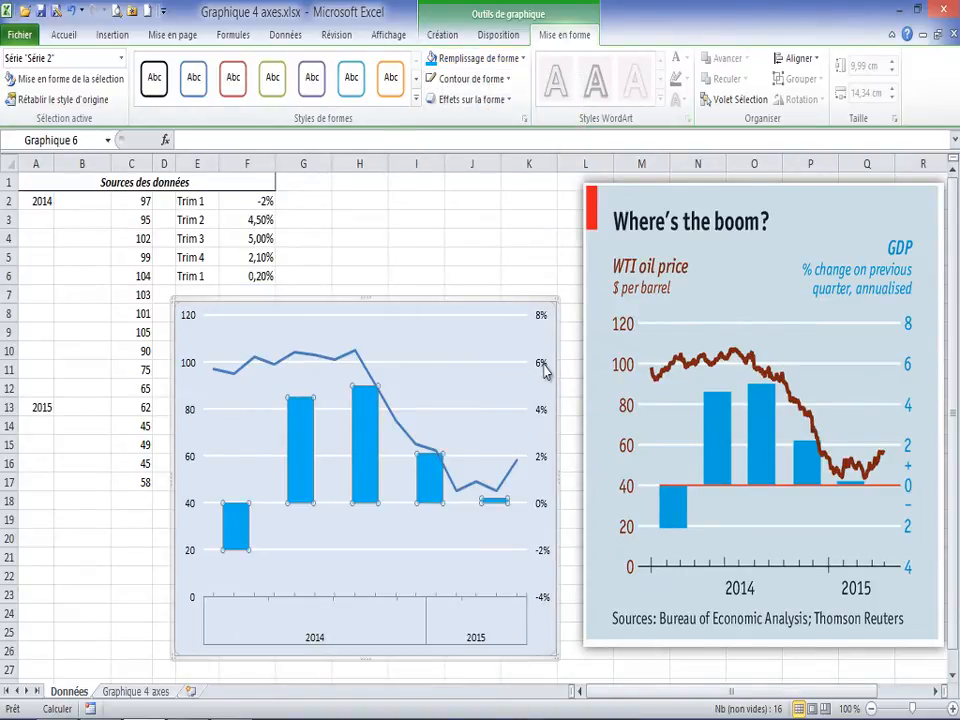
- Colour the secondary vertical axis percentage labels light blue to match the columns and make them bold
left_click(543, 365)
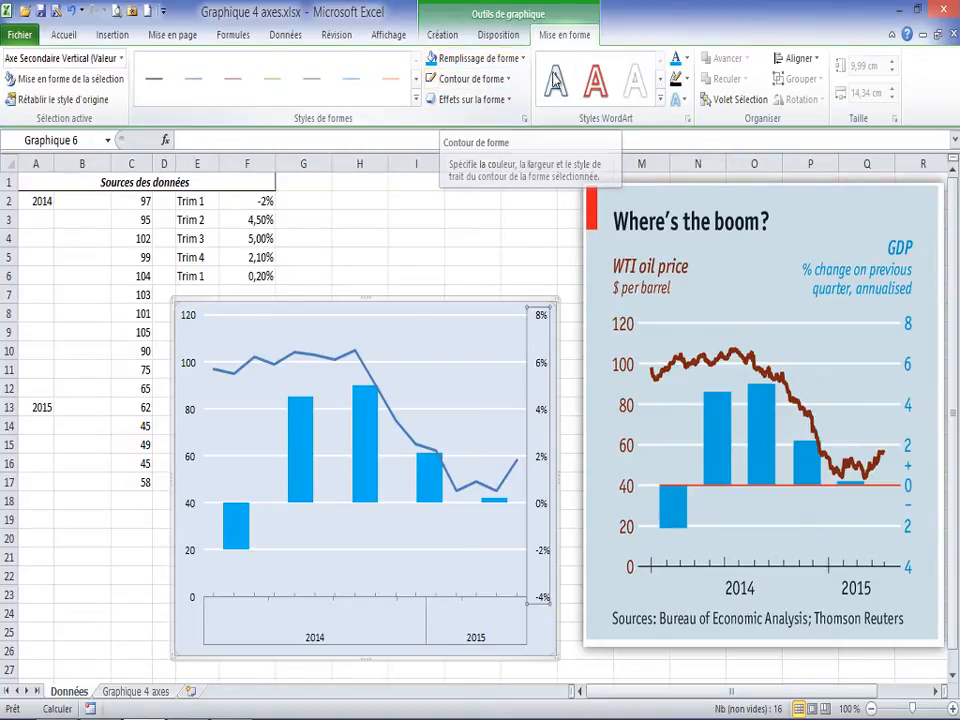
left_click(675, 59)
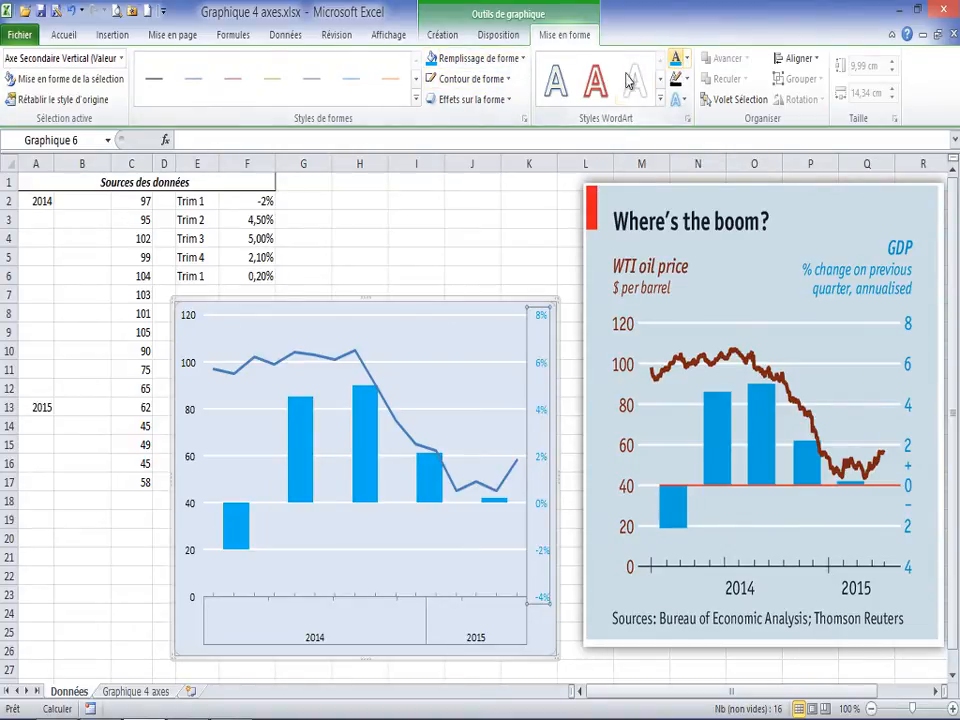
left_click(64, 34)
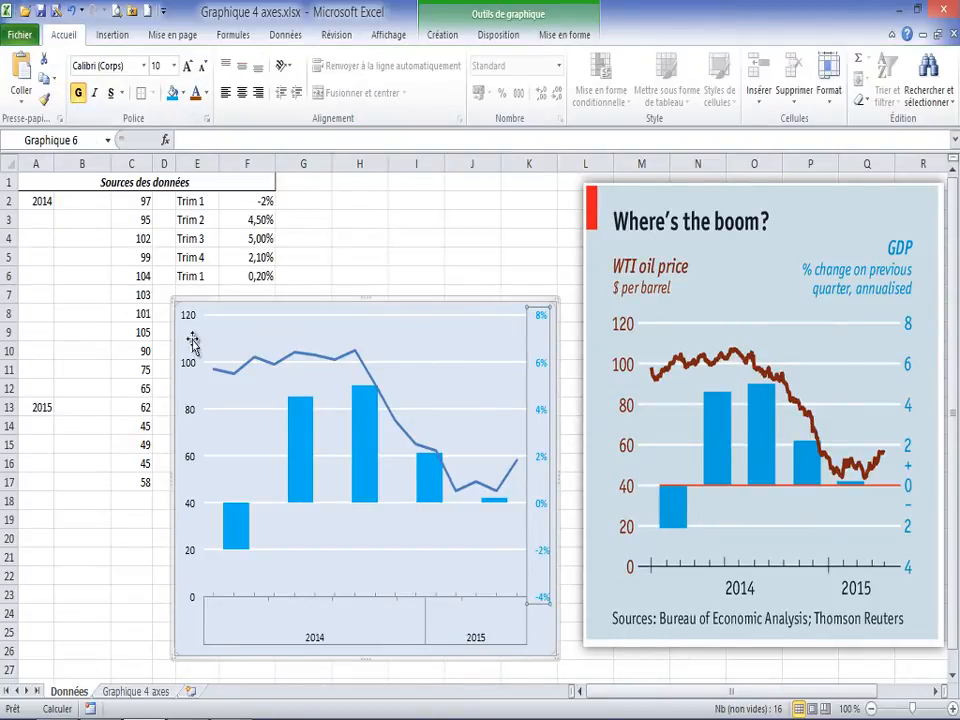
- Try to recolour the oil price line by applying the fill colour Orange, Accentuation6, plus sombre 50 %
left_click(315, 353)
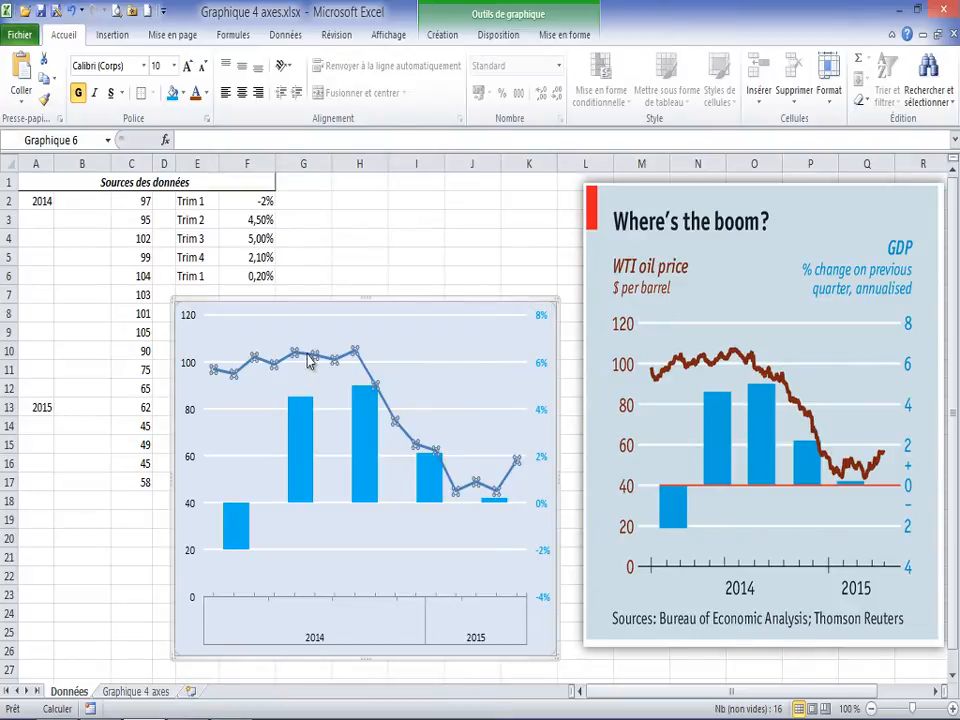
left_click(566, 35)
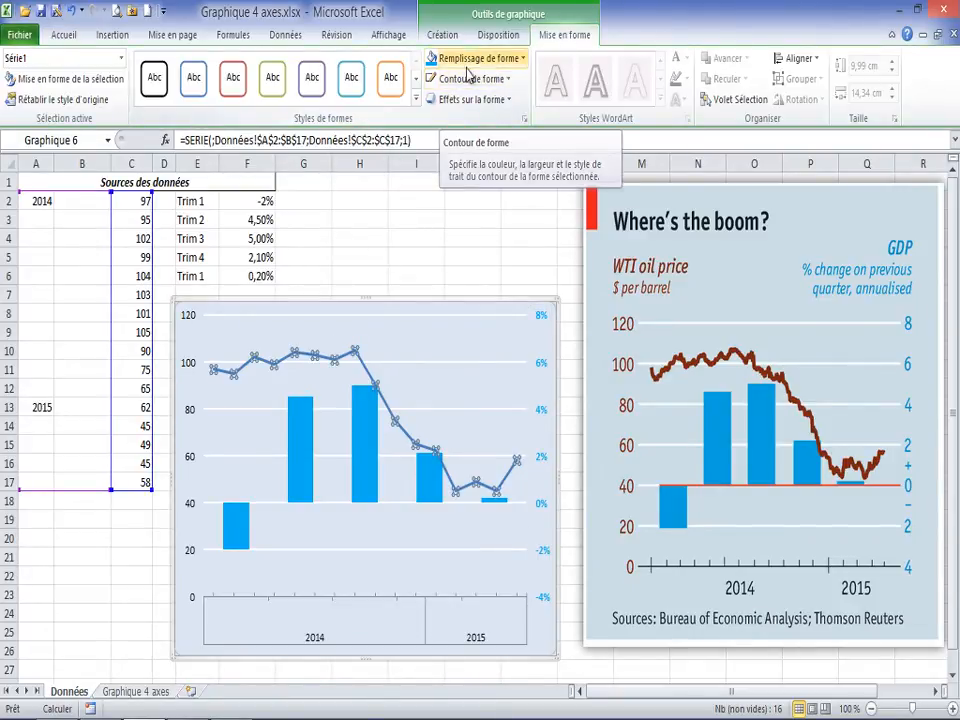
left_click(490, 59)
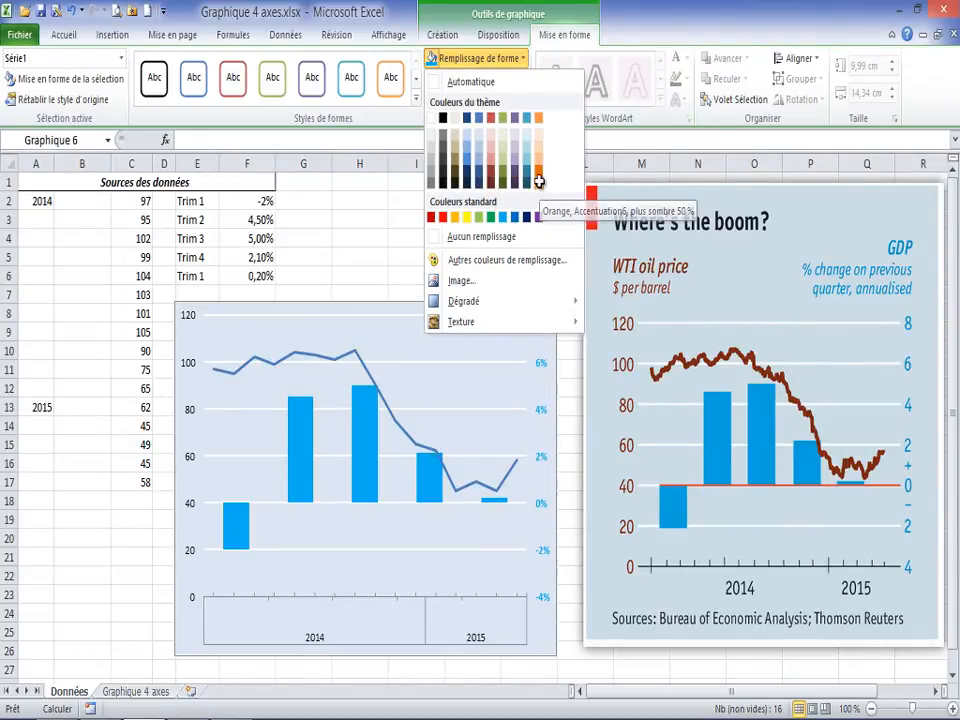
left_click(539, 184)
left_click(347, 355)
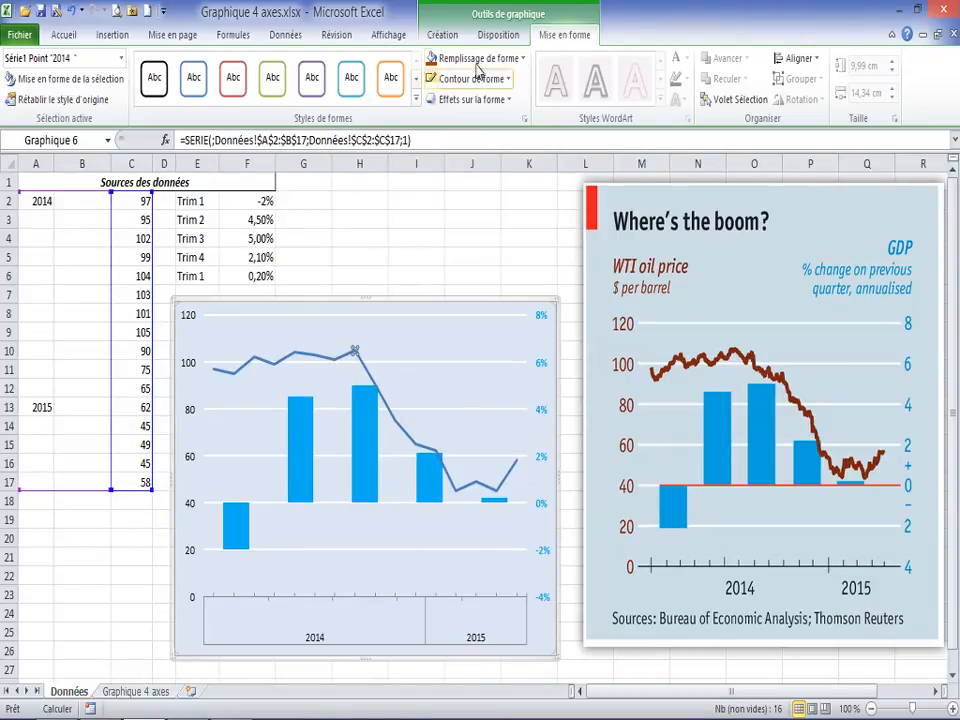
left_click(507, 79)
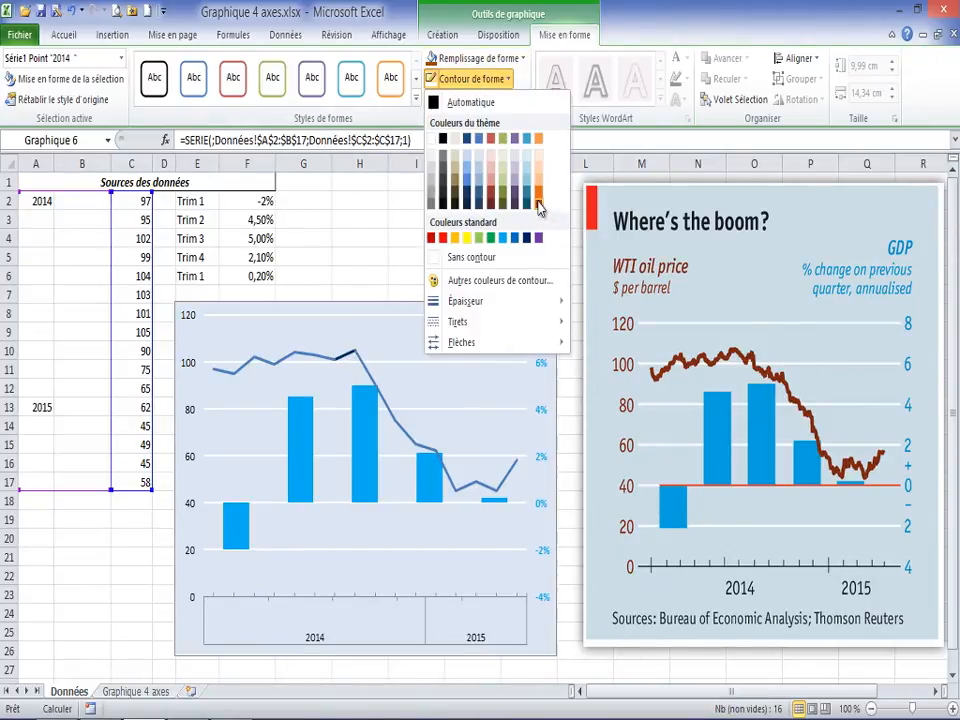
left_click(293, 366)
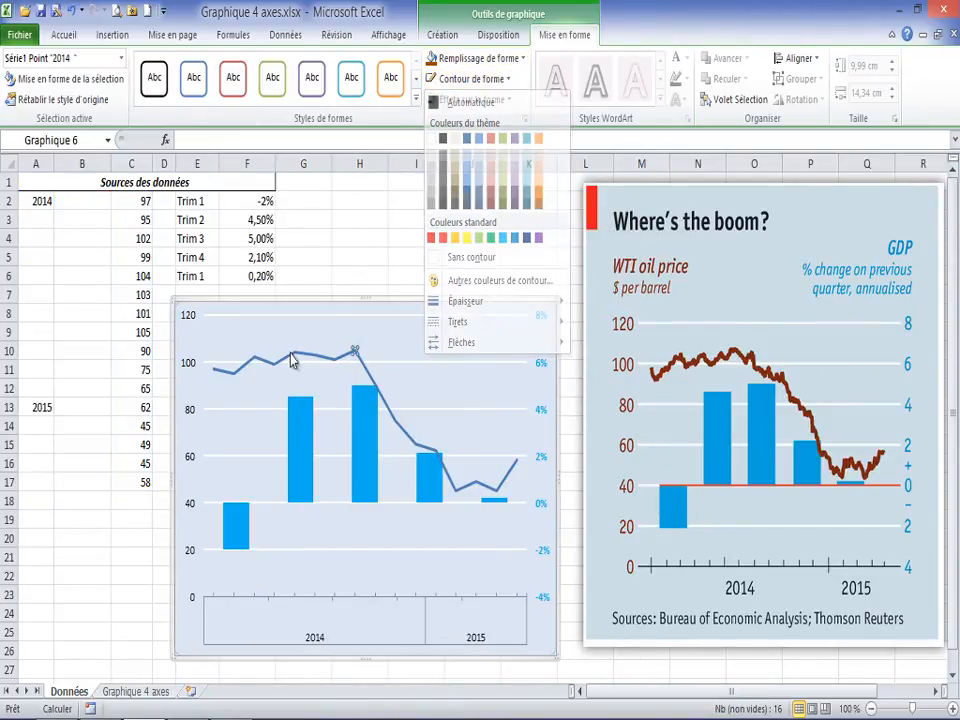
- Set the outline of the whole oil price line (Série1) to Orange, Accentuation6, plus sombre 50 %, with a 3 pt thickness
left_click(272, 366)
left_click(259, 383)
left_click(258, 366)
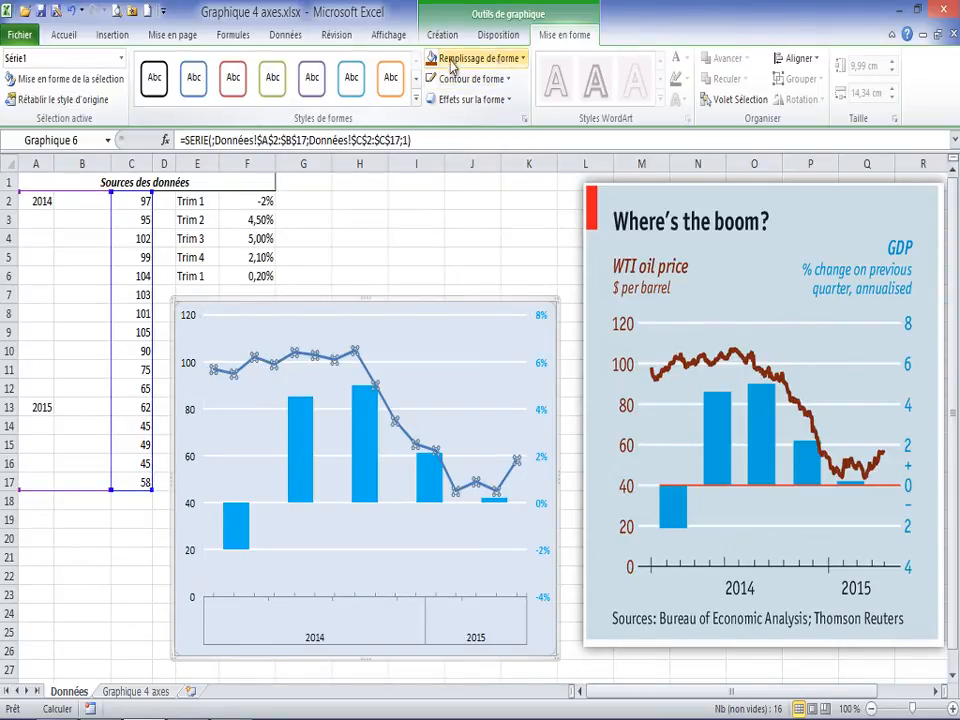
left_click(468, 78)
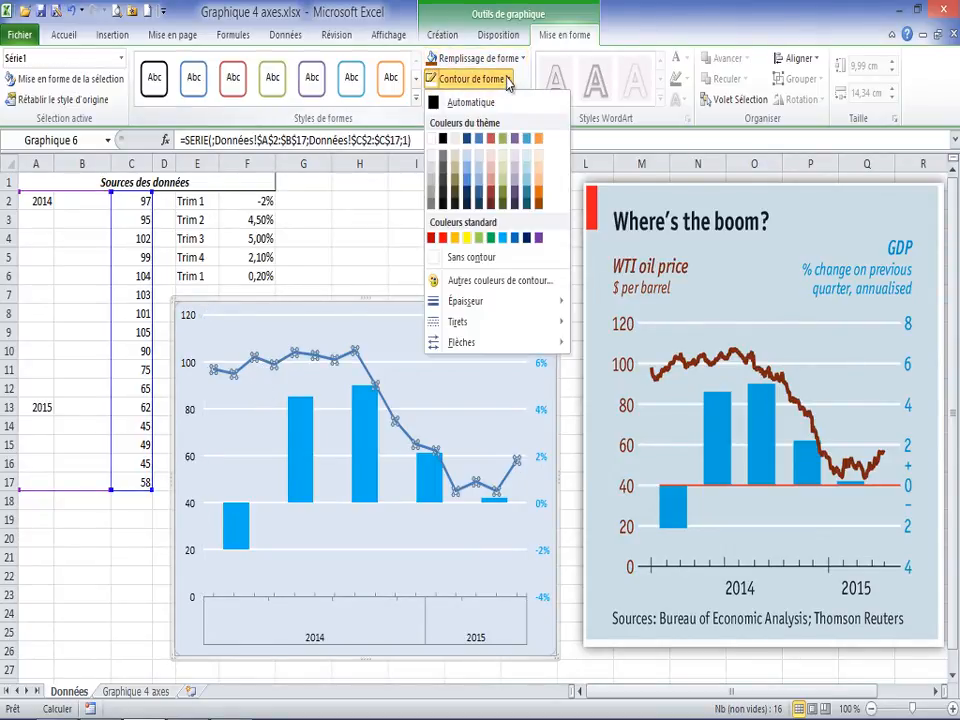
left_click(538, 203)
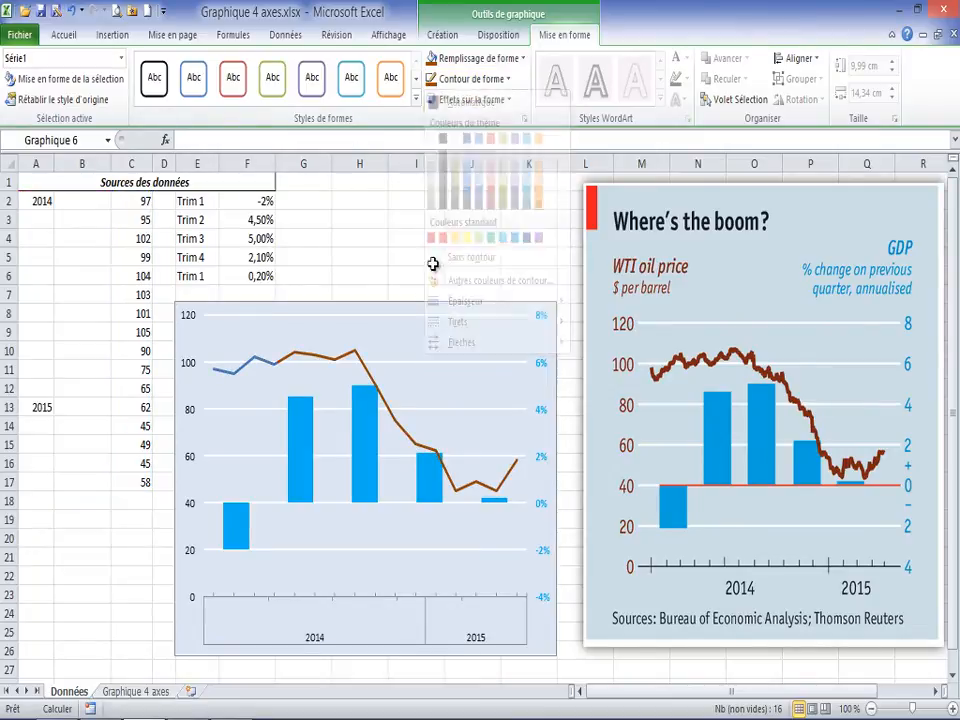
left_click(510, 79)
mouse_move(491, 302)
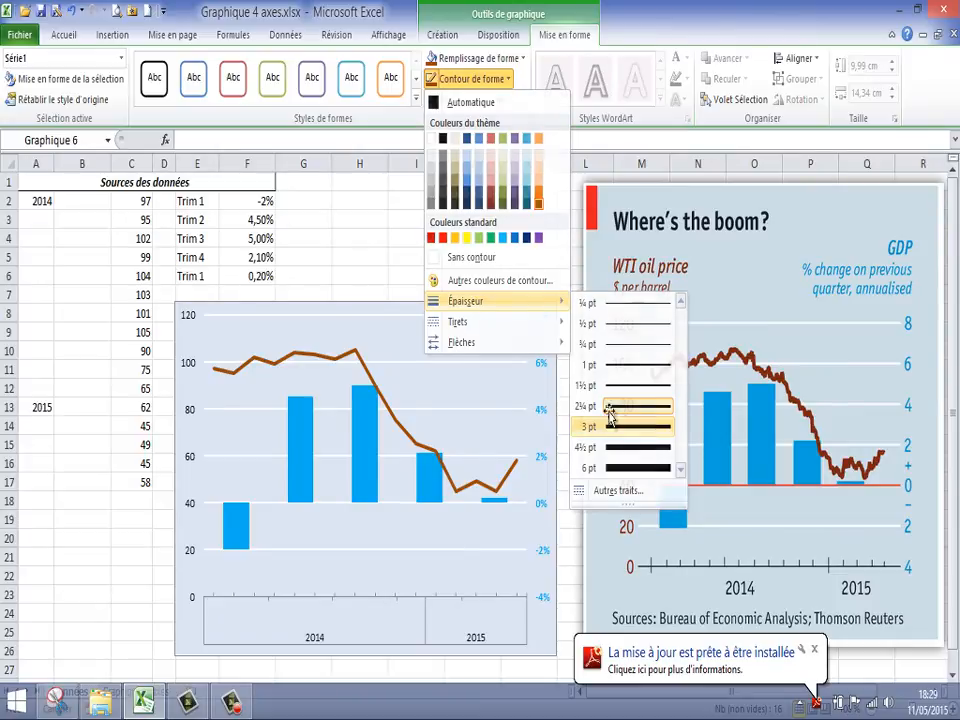
left_click(627, 428)
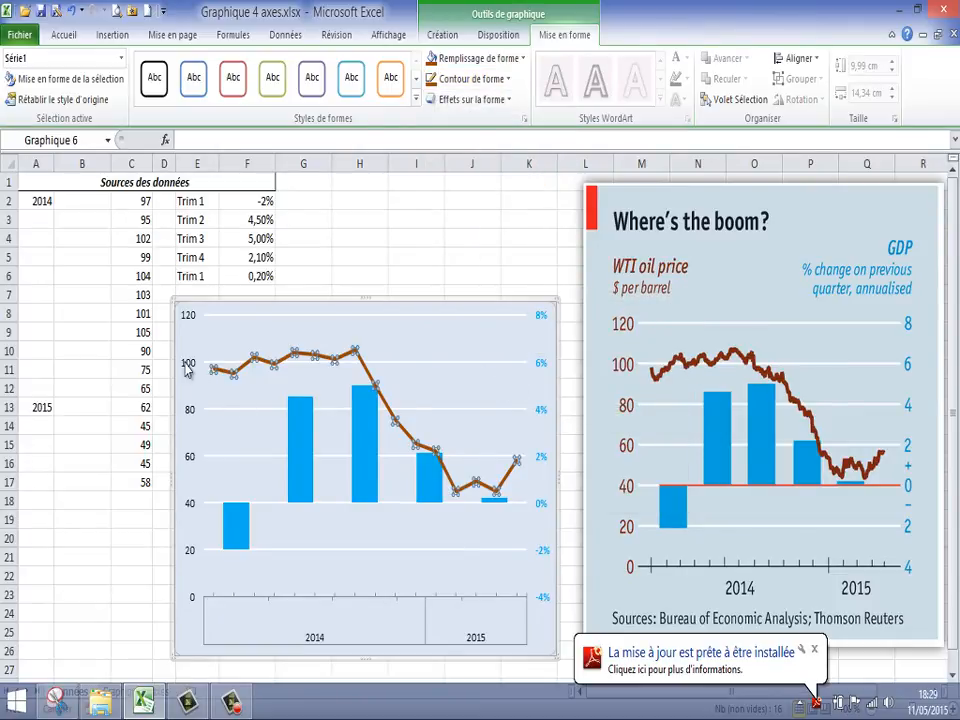
- Colour the primary vertical axis labels the same dark brown as the oil price line and make them bold
left_click(187, 370)
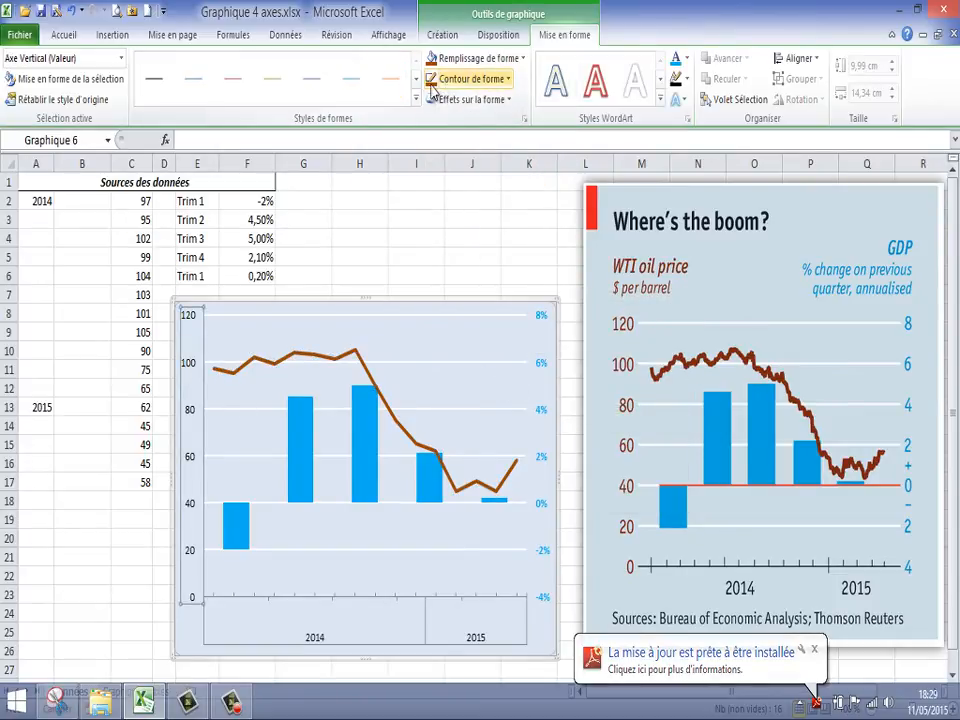
left_click(687, 60)
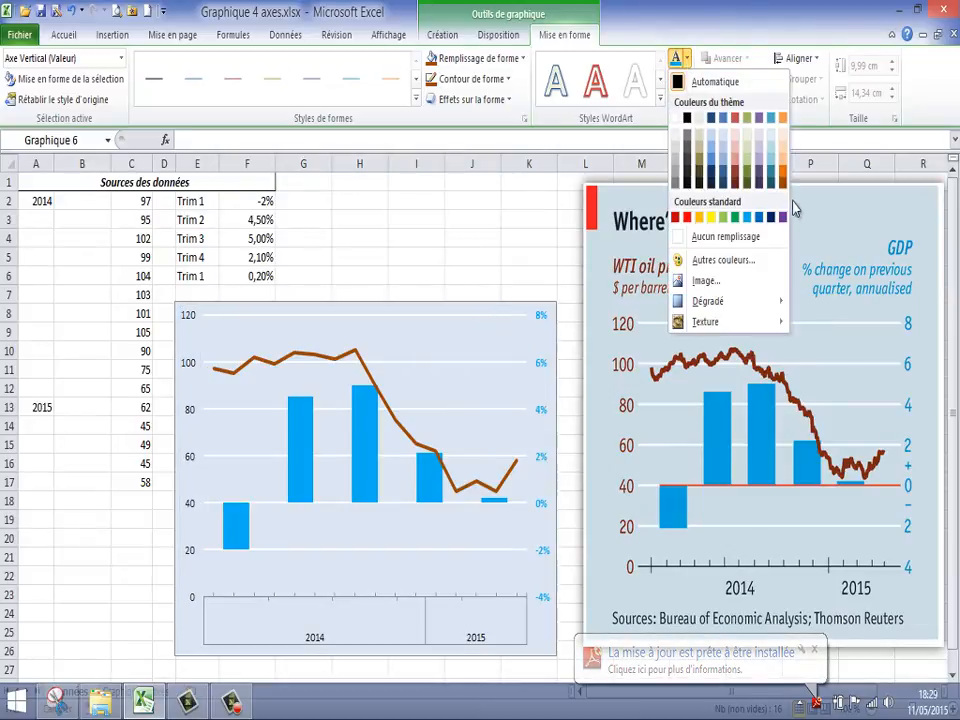
key("Escape")
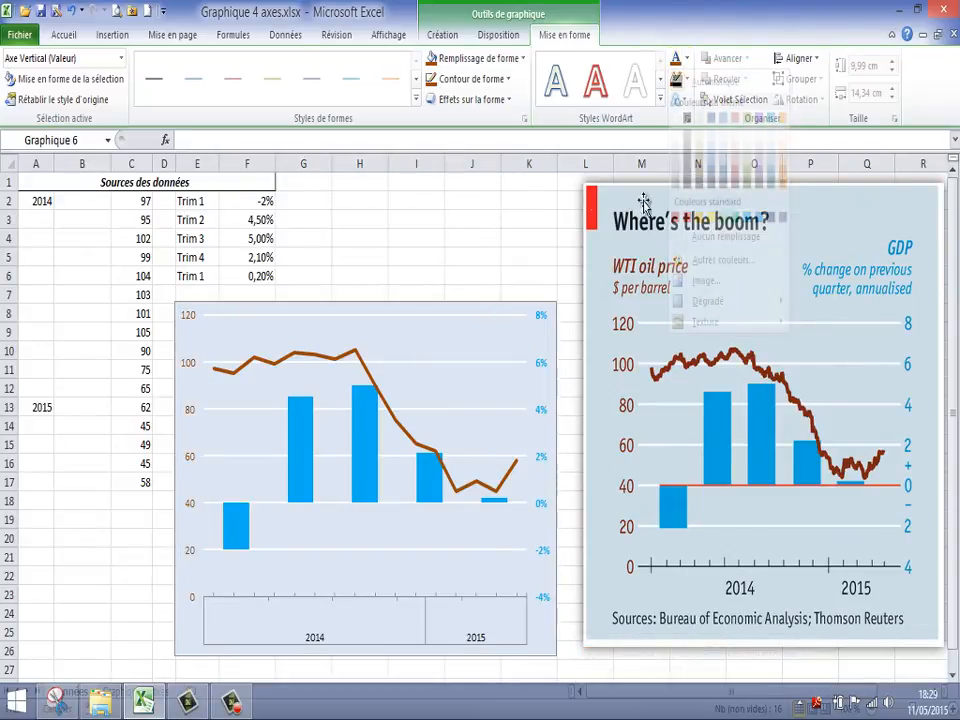
left_click(63, 36)
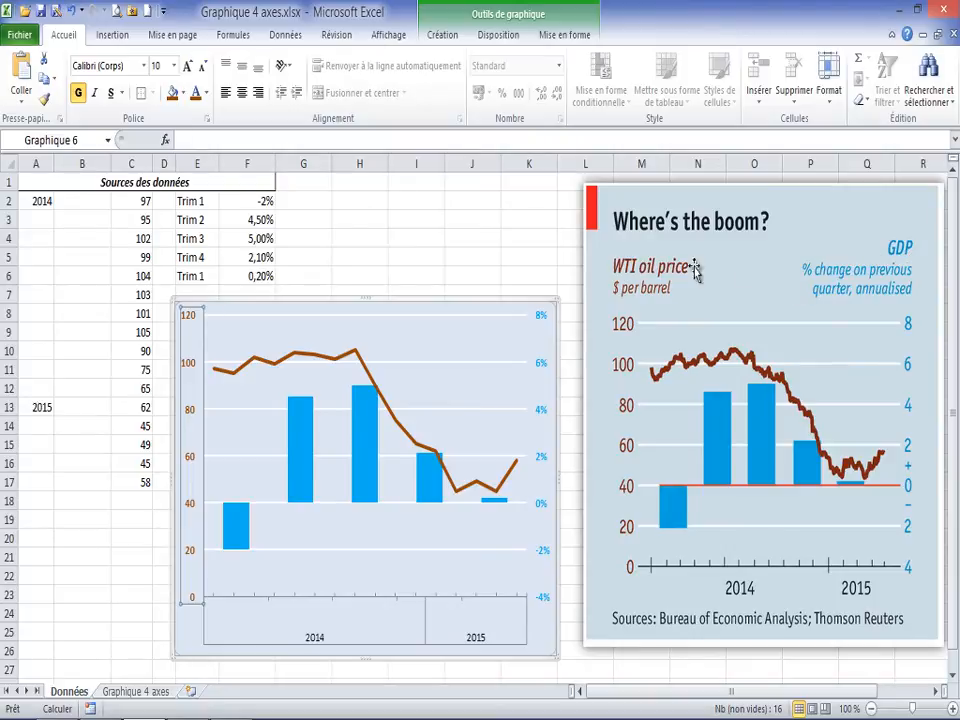
- Lower the top edge of the plot area to free space for text above the curve
left_click(389, 310)
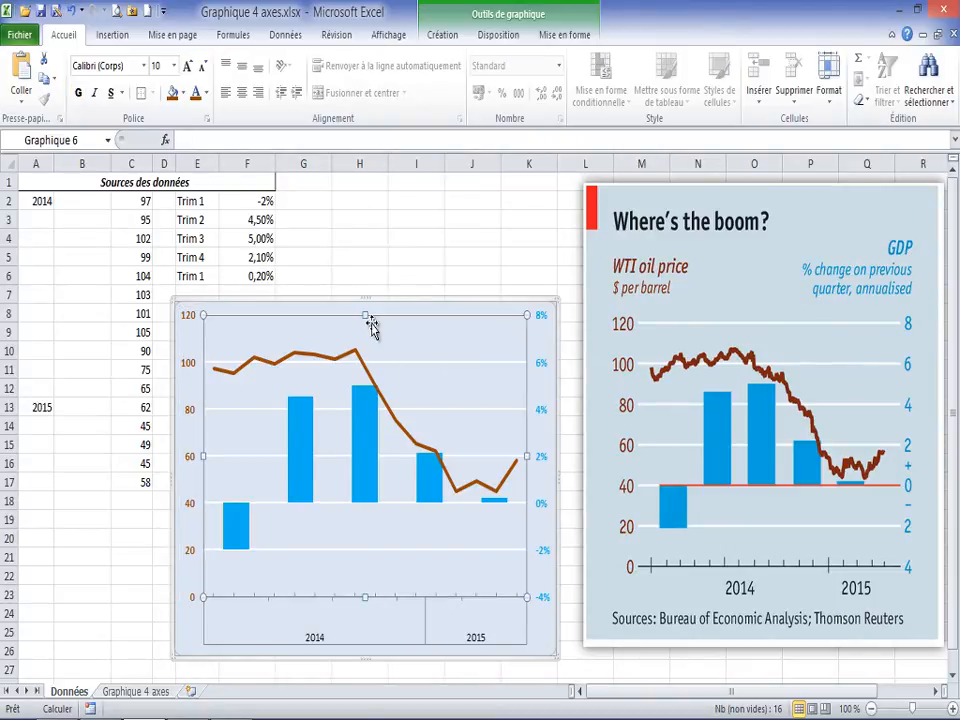
left_click(370, 312)
left_click_drag(364, 316, 367, 387)
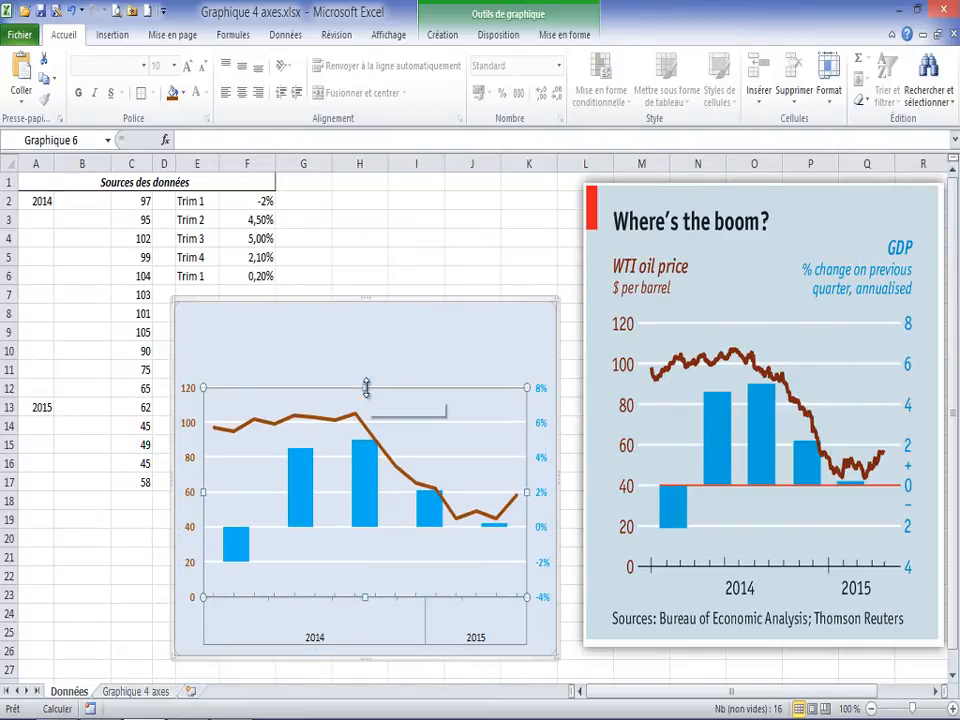
- Insert a text box inside the chart, in the empty space above the secondary vertical axis
left_click(383, 333)
left_click(112, 34)
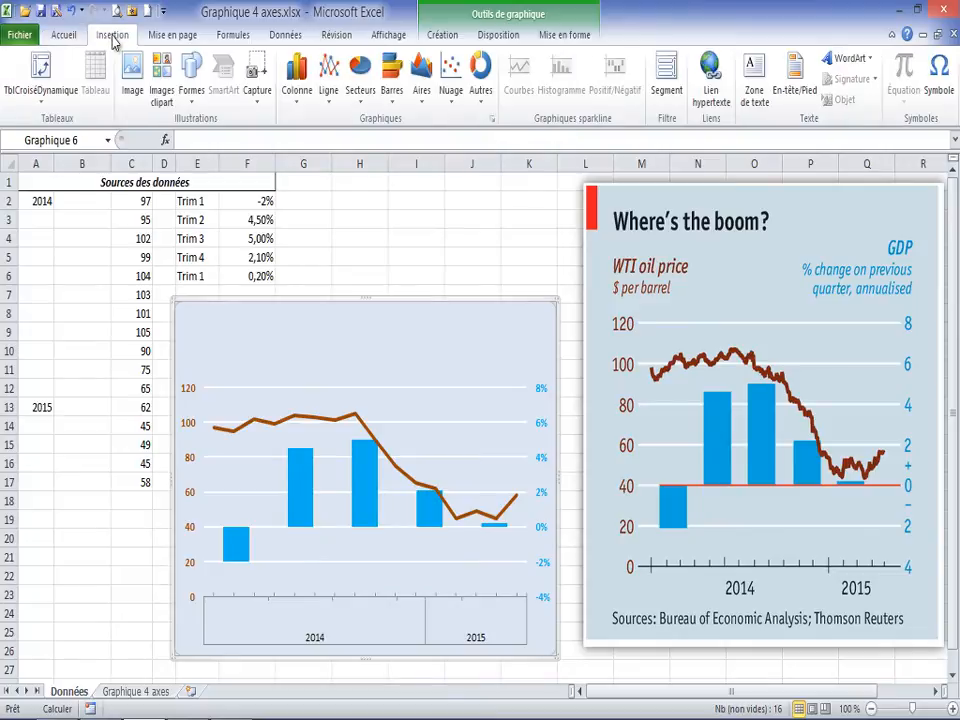
left_click(192, 88)
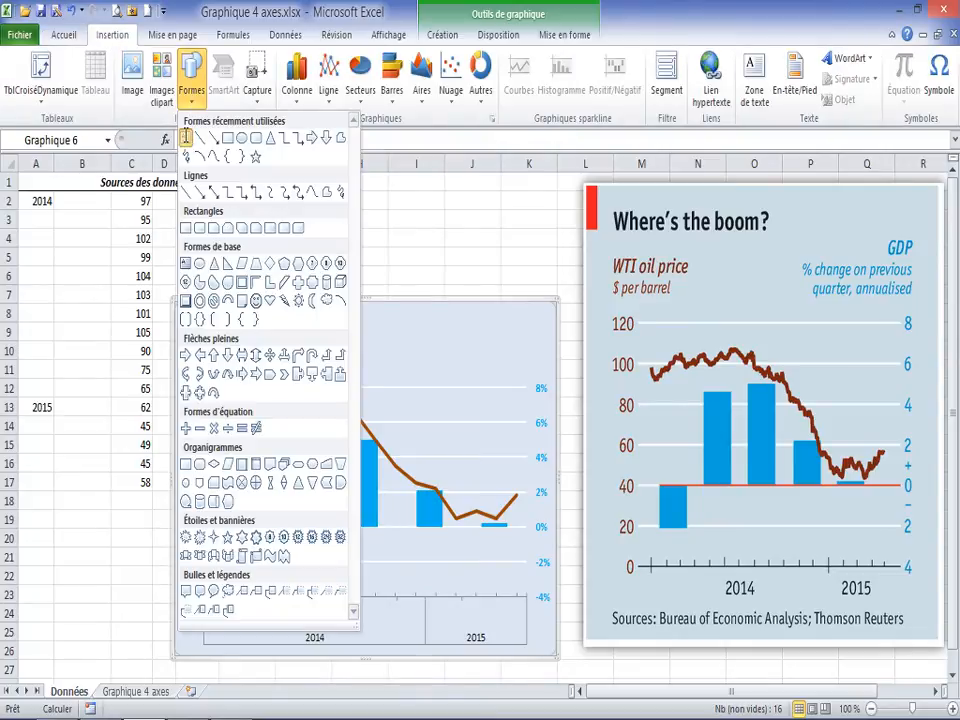
left_click(186, 137)
left_click_drag(398, 311, 548, 366)
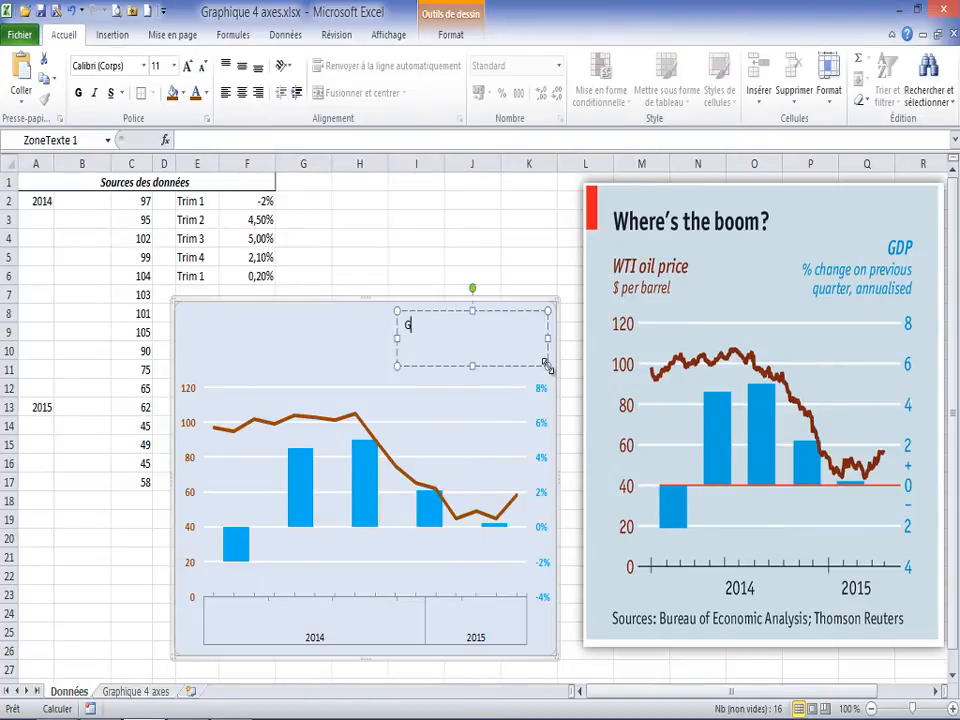
- Enter "GDP" and, on a new line, "% change on previous quarter annualised" in the text box, and right-align its text
type("D")
type("% change")
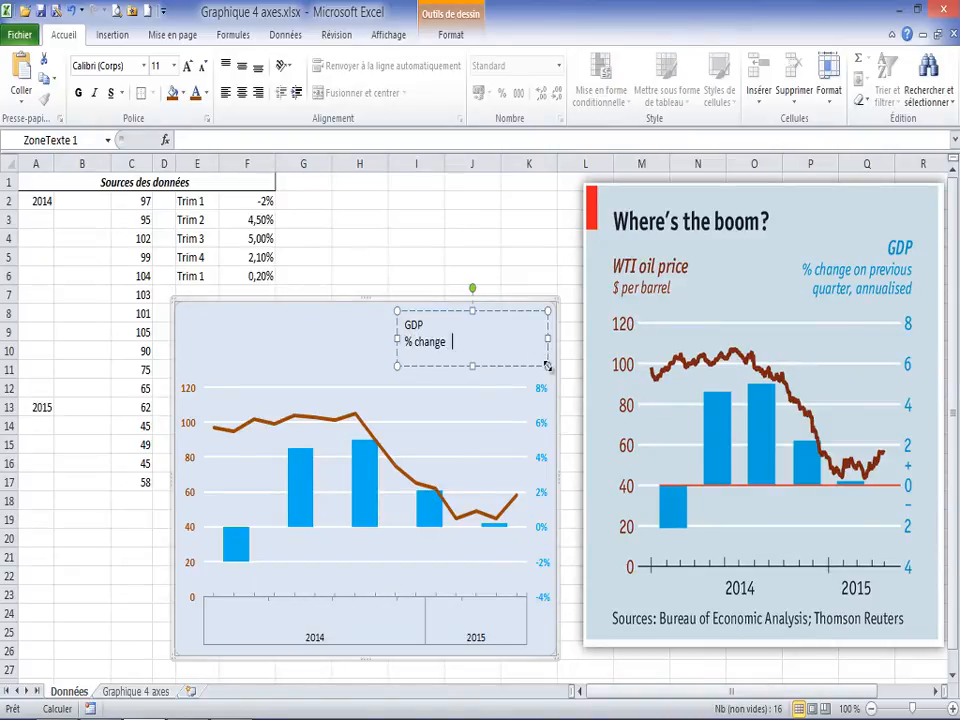
type(" on previous quarter")
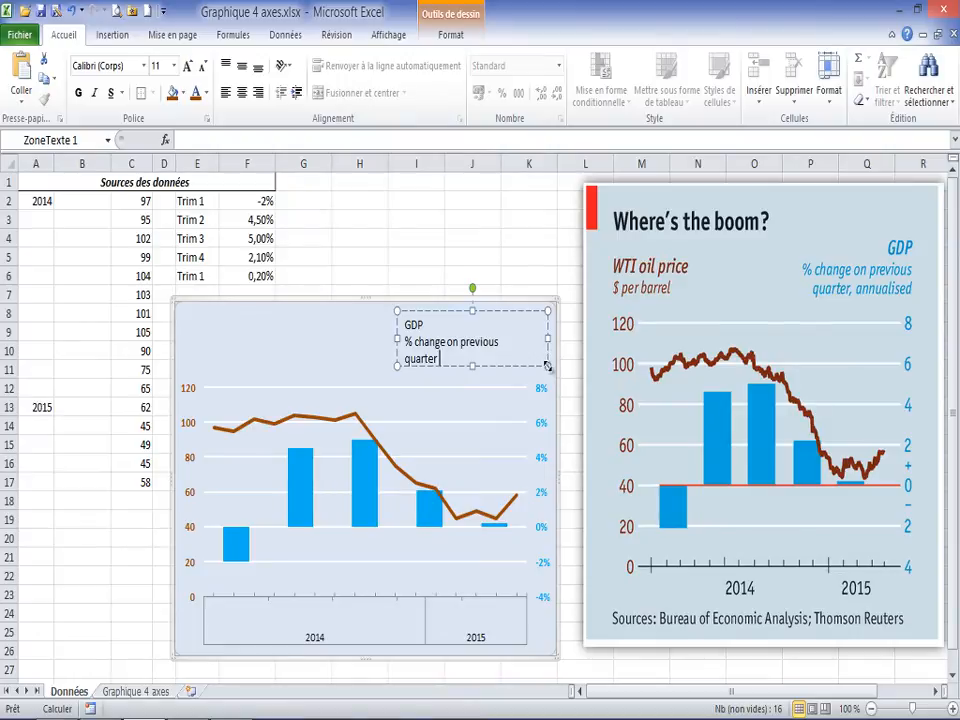
type("  ann")
type("uali")
key("BackSpace")
key("BackSpace")
type("lised")
left_click(510, 366)
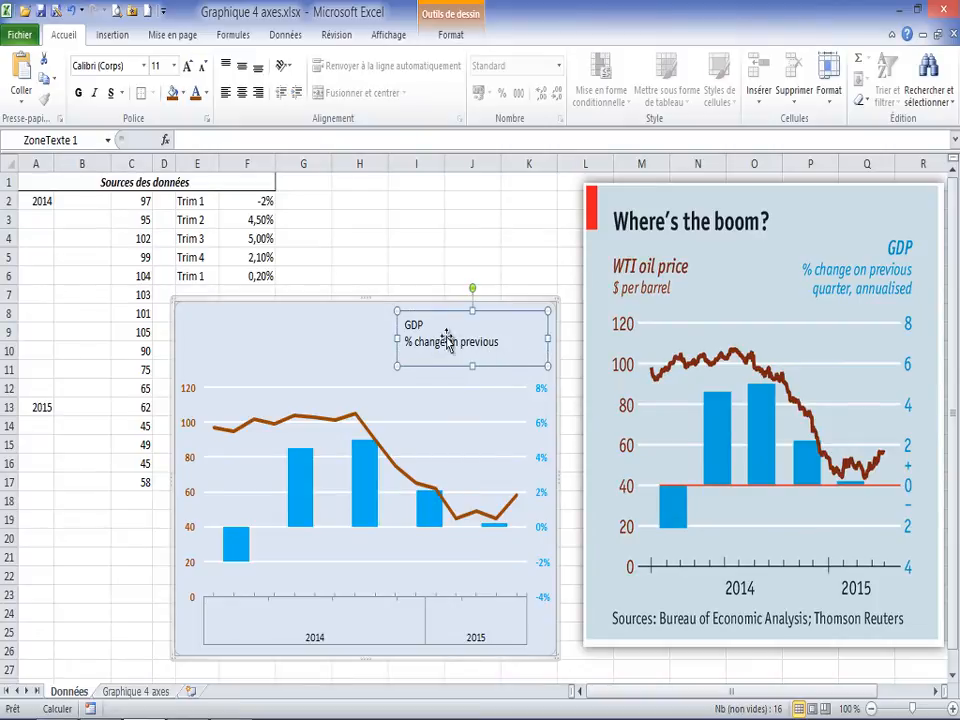
left_click(258, 92)
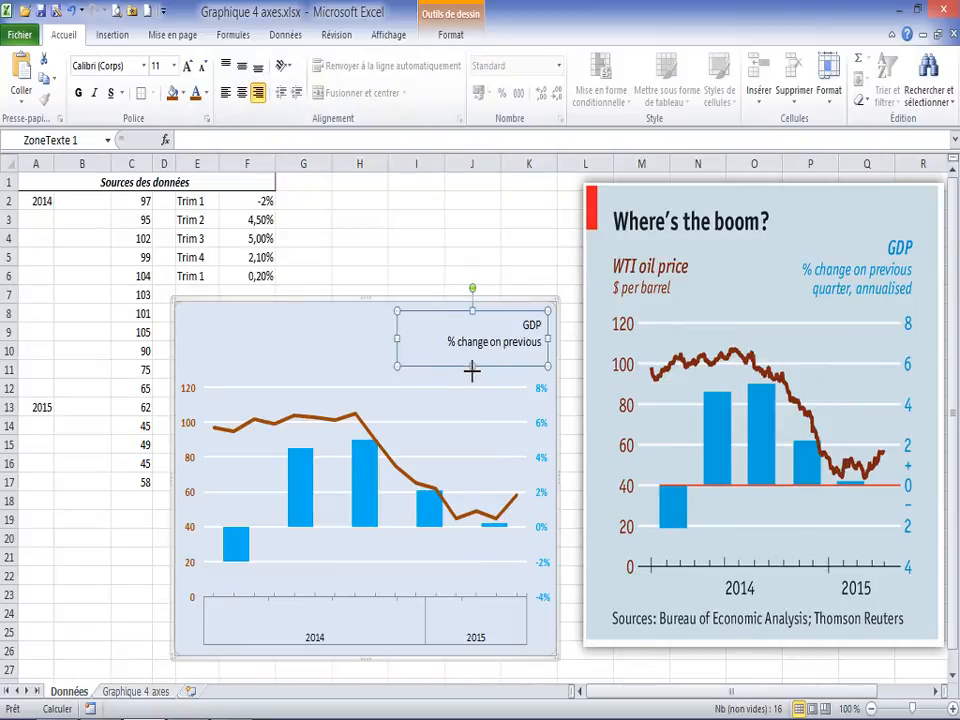
- Make the GDP text box slightly taller to fit its three lines and format its text in bold light blue
left_click_drag(472, 367, 472, 373)
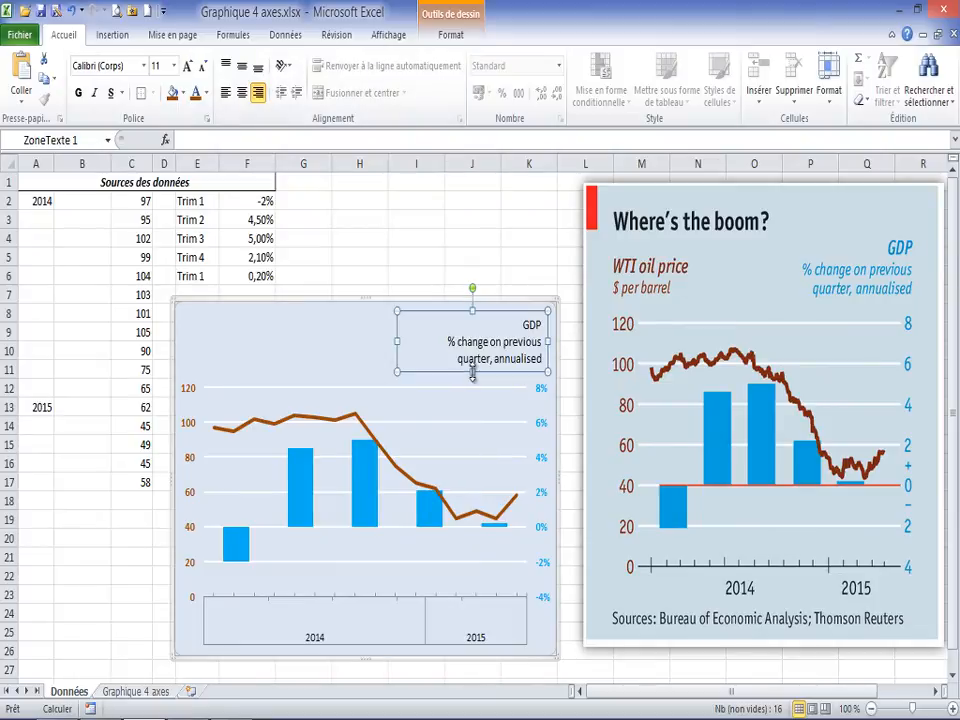
left_click(206, 93)
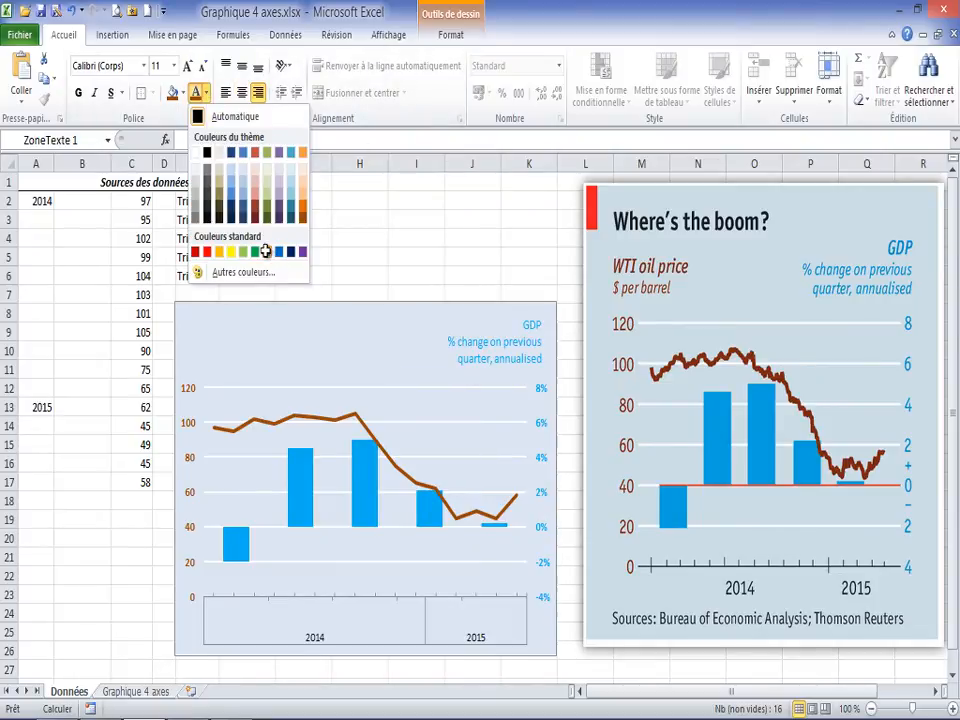
left_click(265, 251)
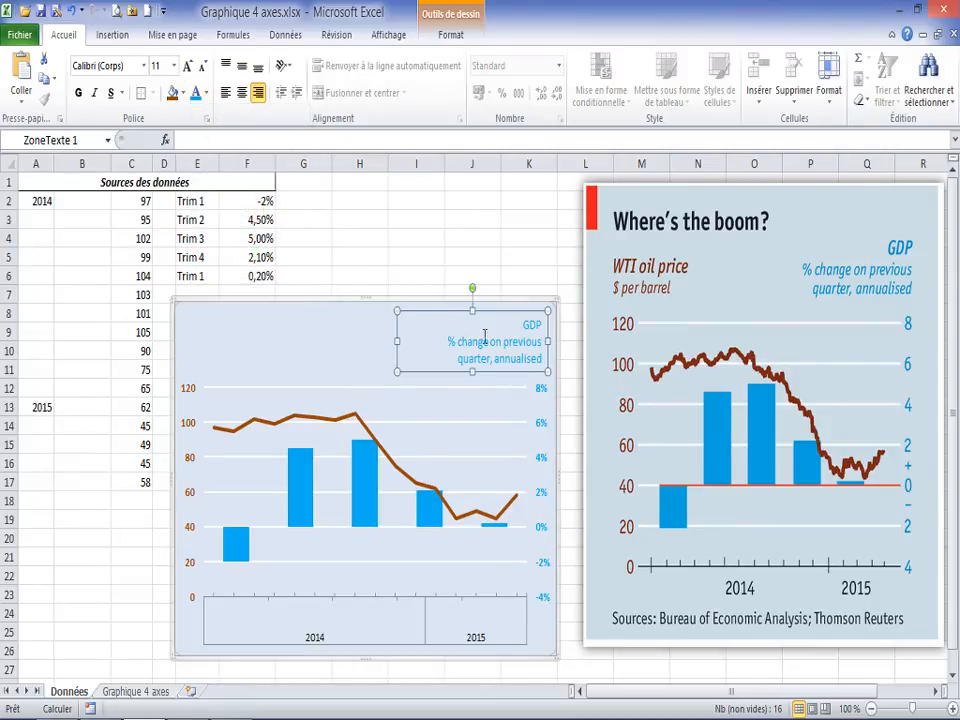
left_click(80, 97)
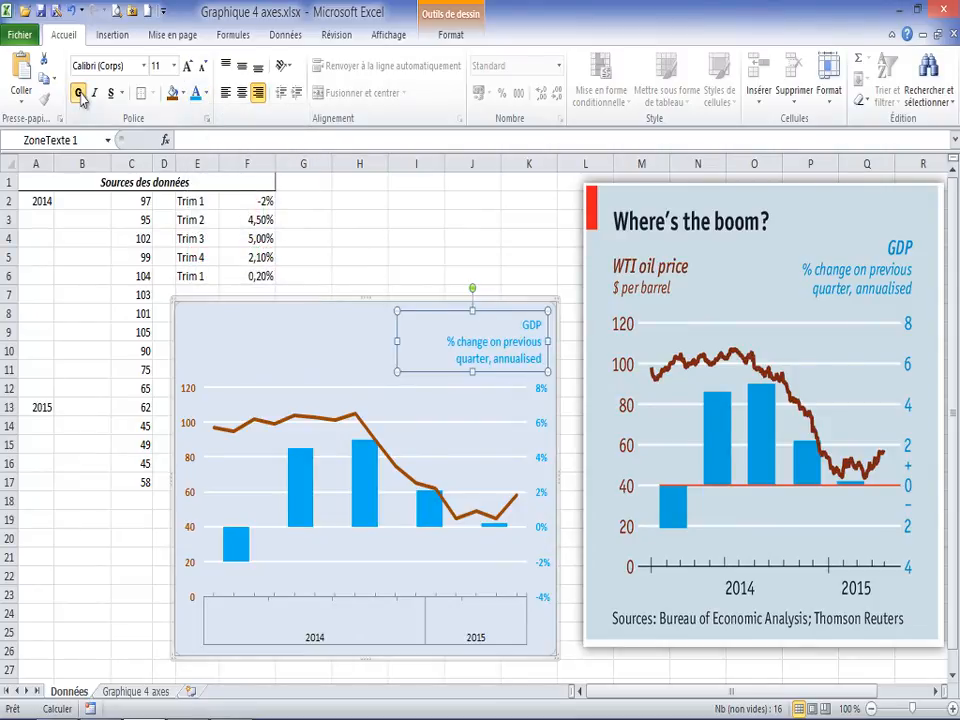
- Set the word "GDP" to 12 pt and extend the text box downward to fit all its lines
double_click(530, 324)
left_click(187, 65)
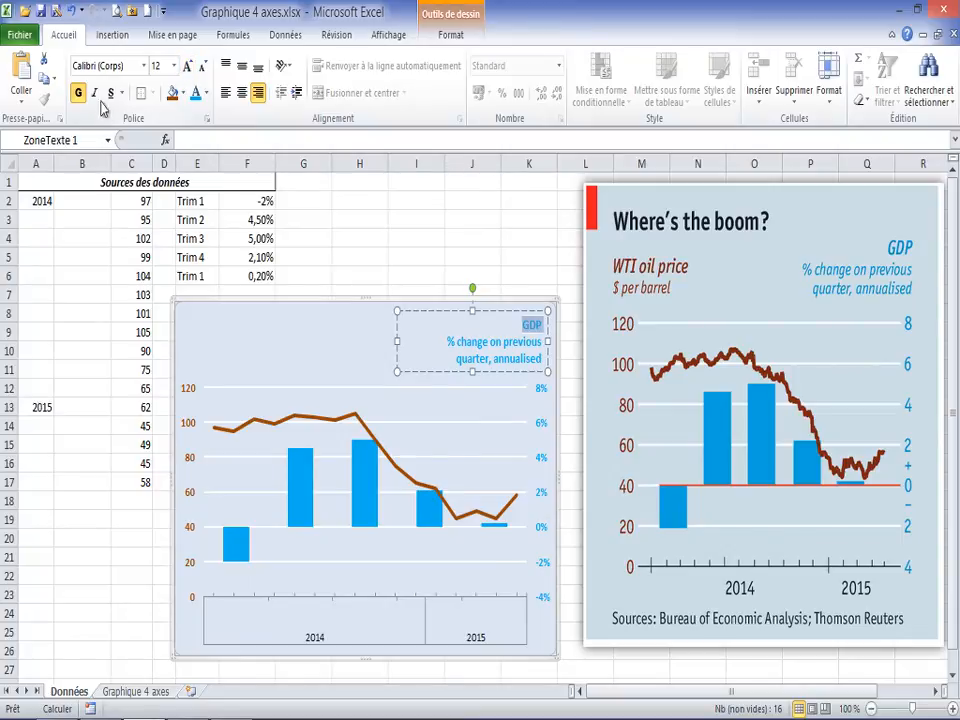
left_click(430, 372)
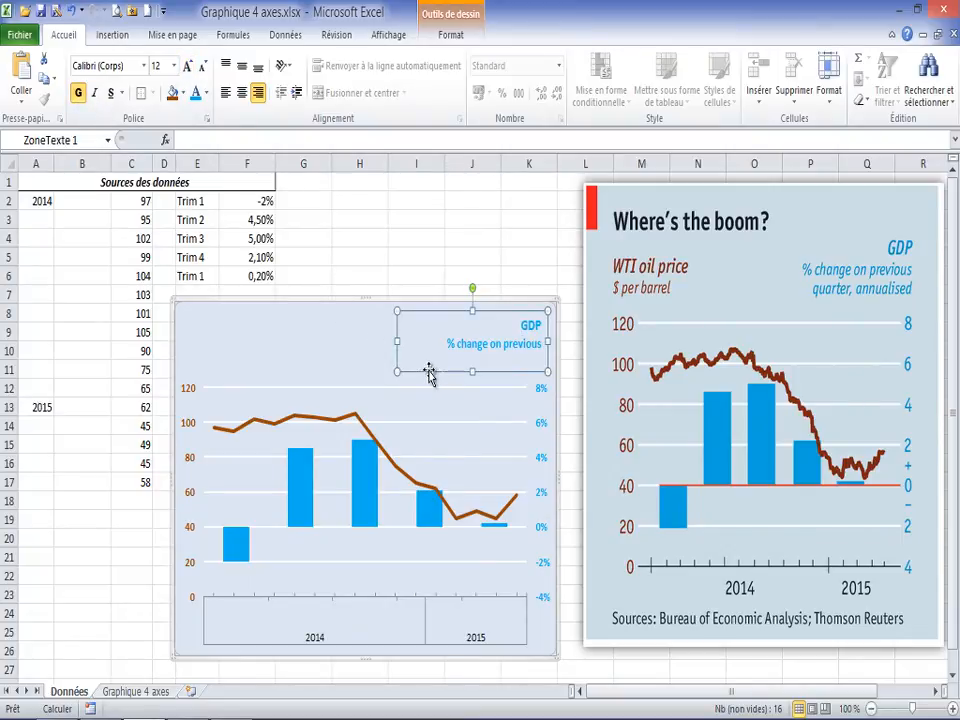
left_click_drag(472, 371, 474, 377)
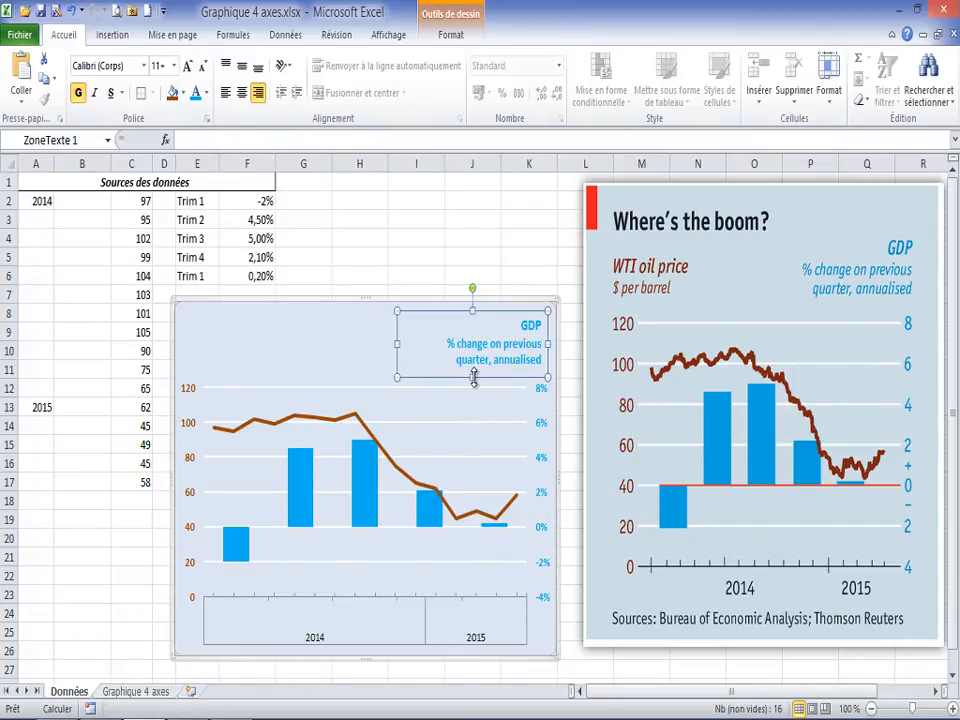
left_click(352, 305)
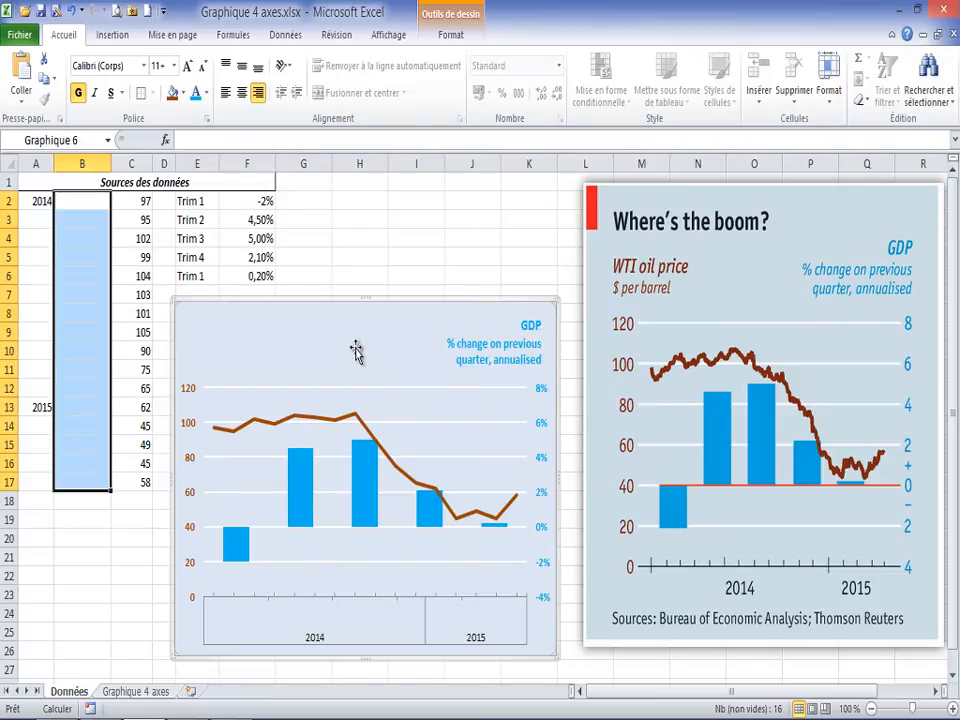
- Insert a text box inside the chart above the primary vertical axis reading "WTI oil price" and, on a new line, "$ per barrel"
left_click(480, 364)
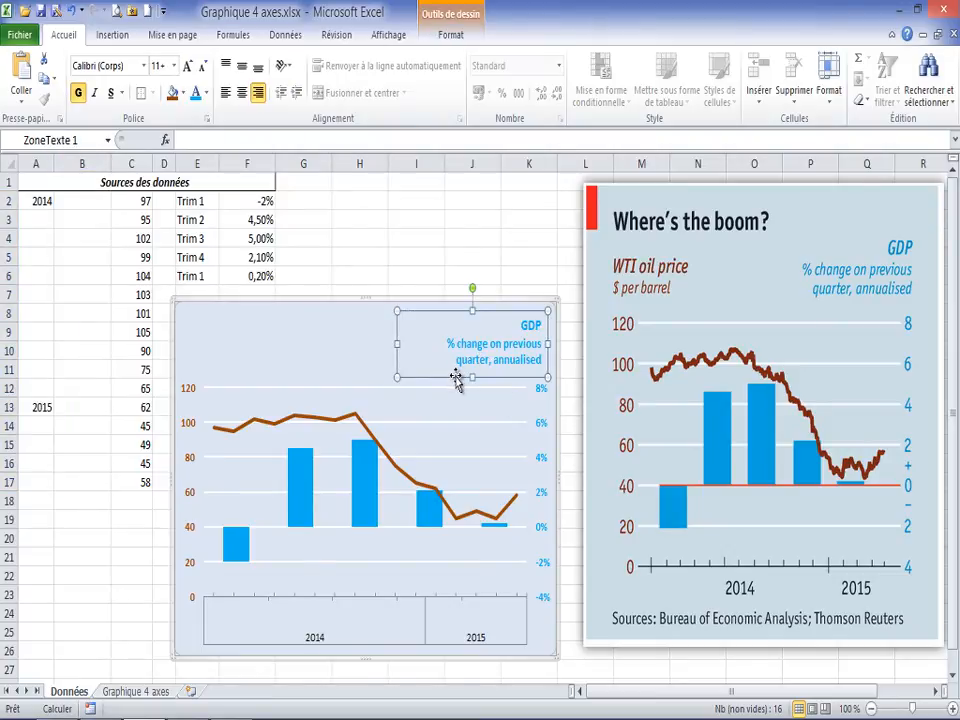
left_click(112, 36)
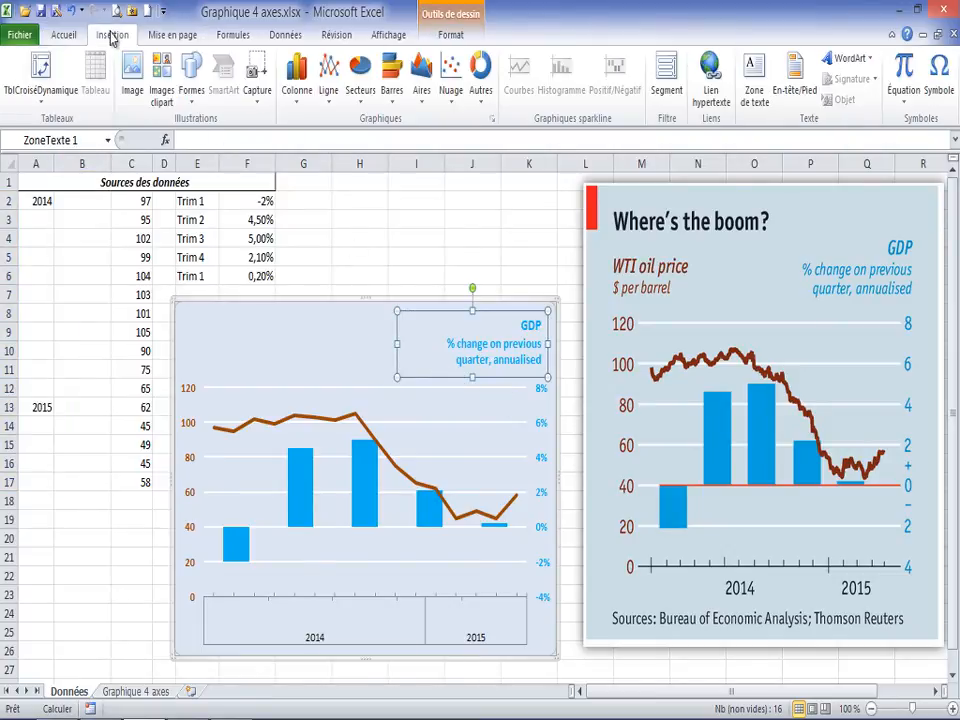
left_click(192, 96)
left_click(187, 137)
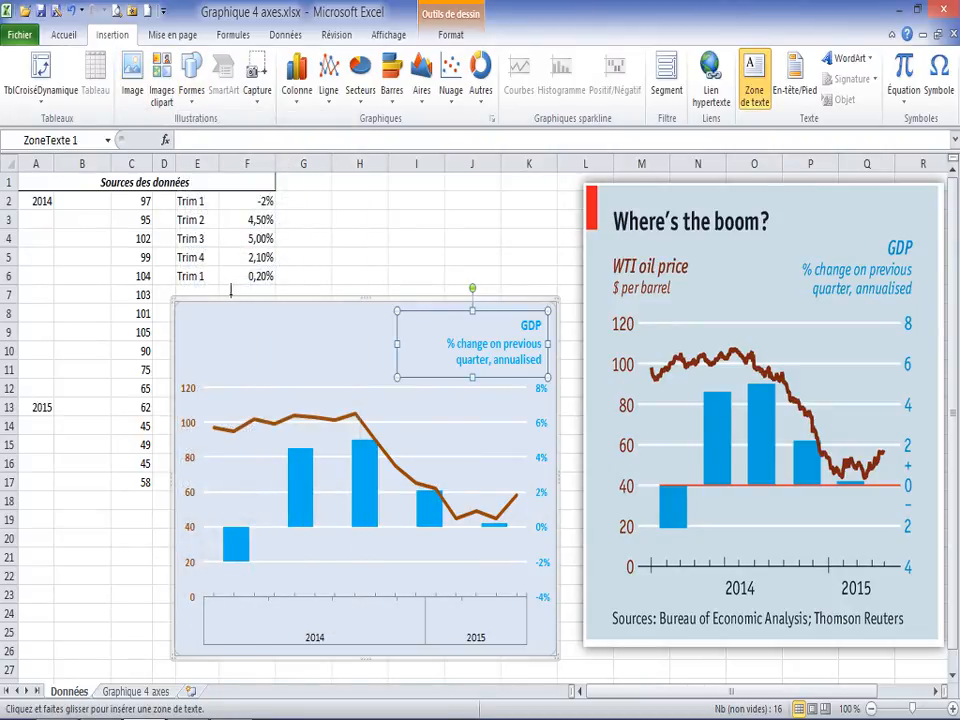
left_click_drag(182, 313, 302, 366)
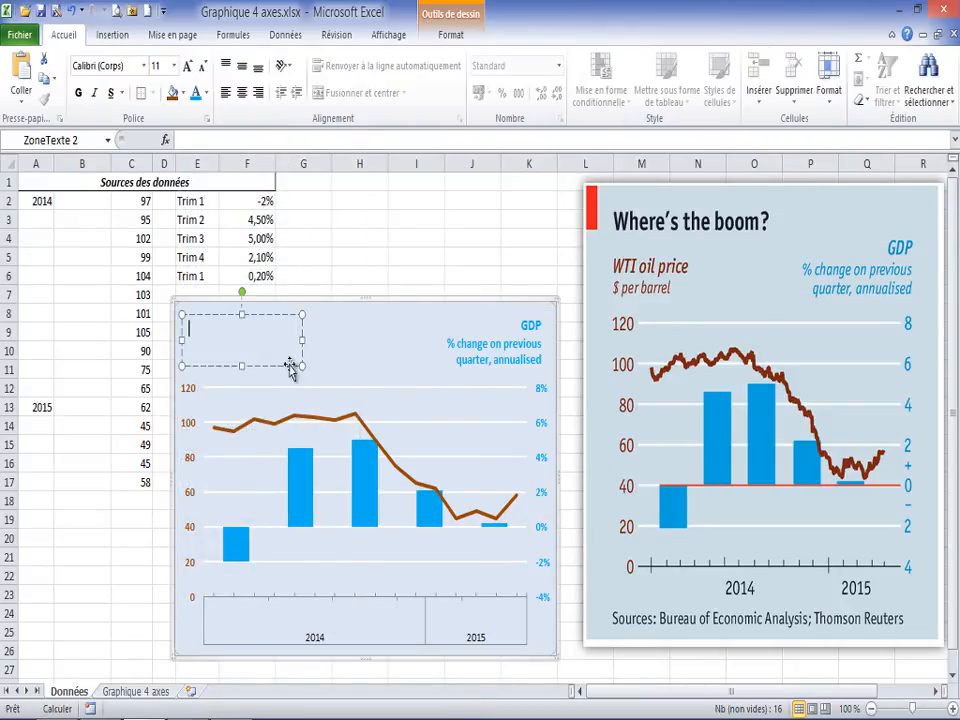
type("WTI oil price")
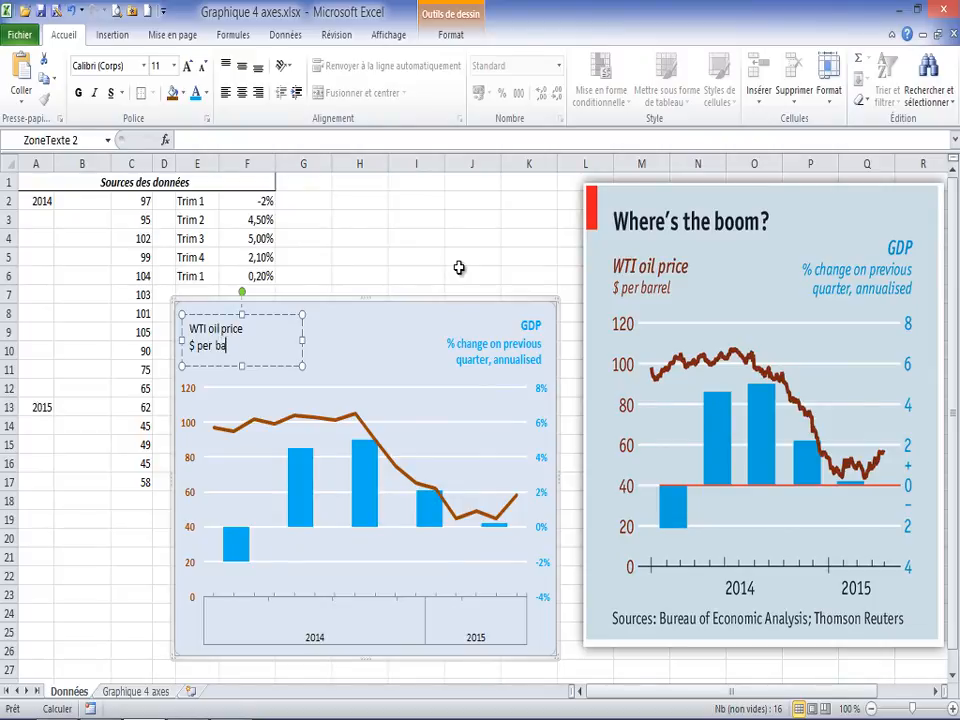
- Colour the text of the oil price text box the same dark brown as the oil price line, leaving the box unfilled
left_click(285, 365)
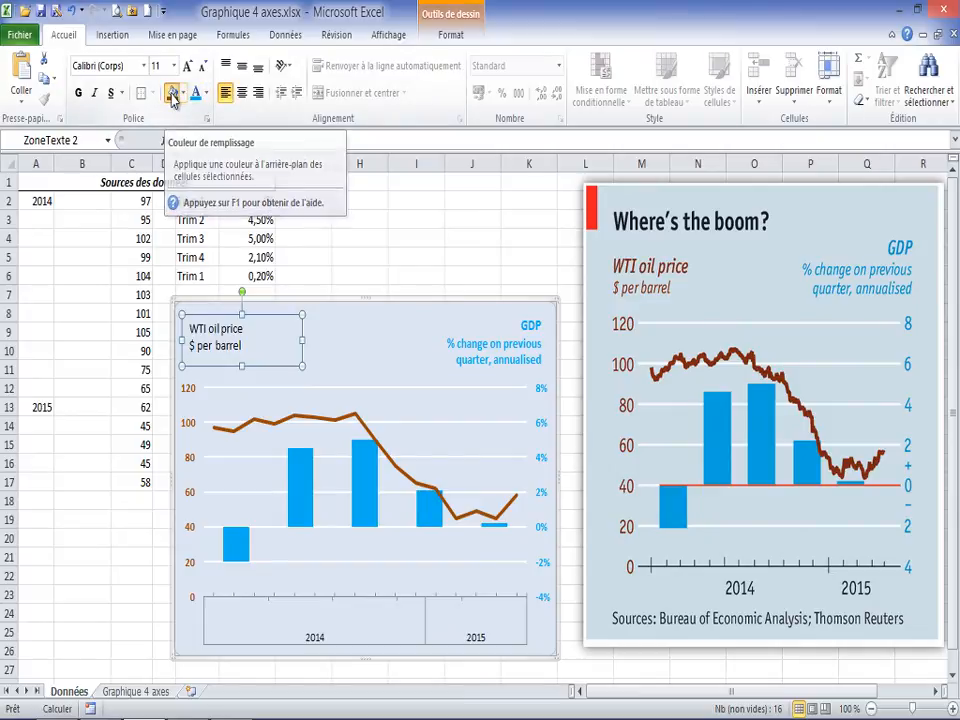
left_click(172, 95)
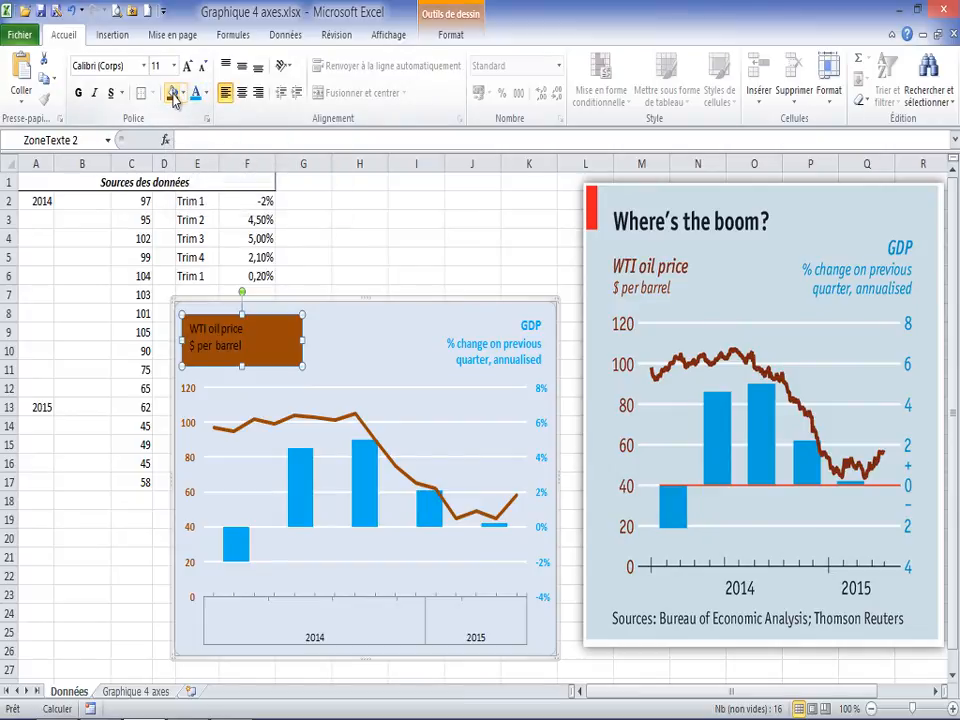
left_click(71, 11)
left_click(210, 96)
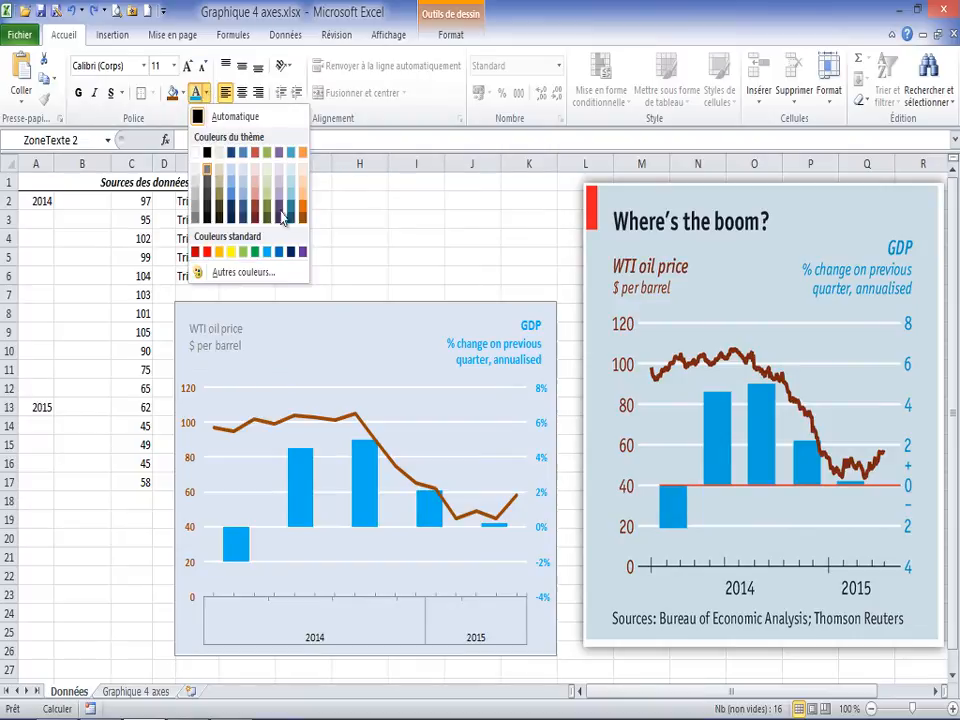
left_click(302, 212)
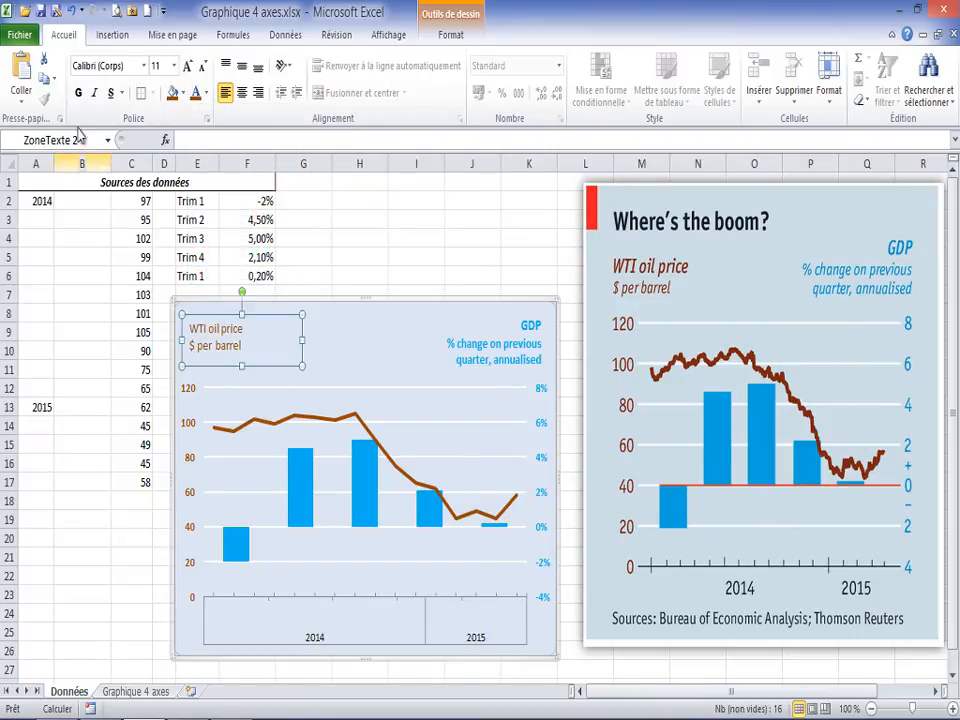
- Make the oil price label bold, italic and 12 pt, and move its text box slightly down toward the plot area
left_click(78, 92)
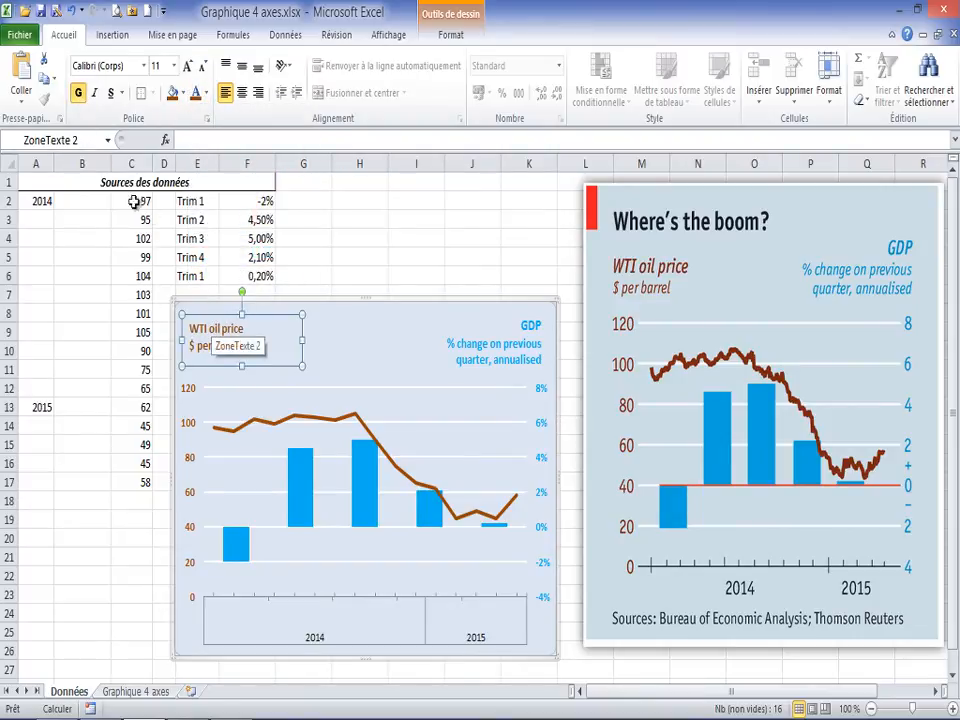
left_click(94, 93)
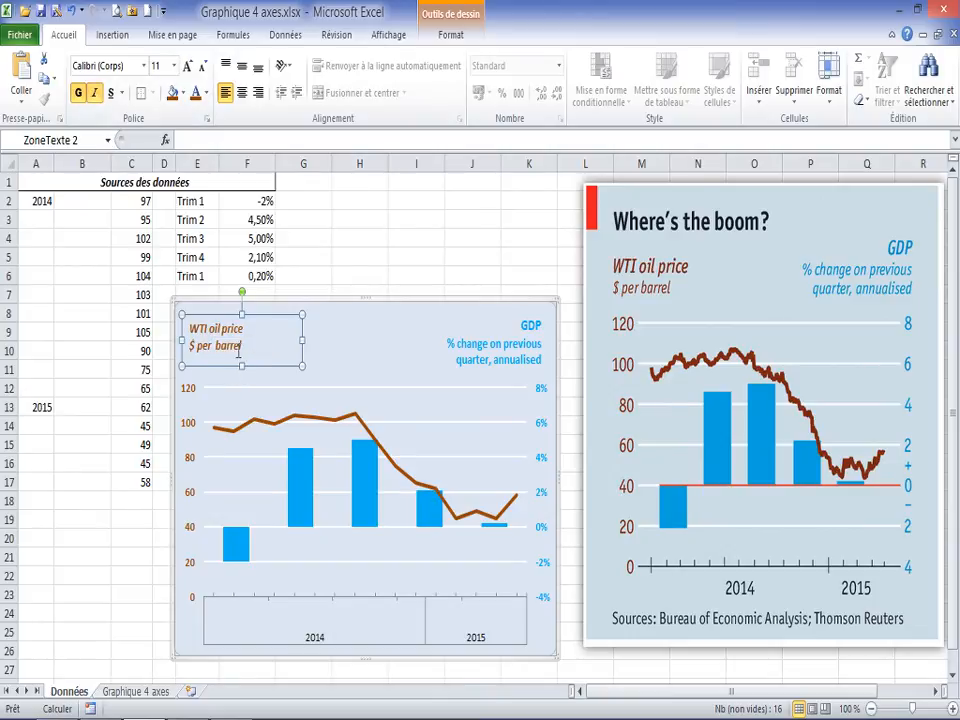
left_click(187, 65)
left_click(335, 335)
left_click(239, 346)
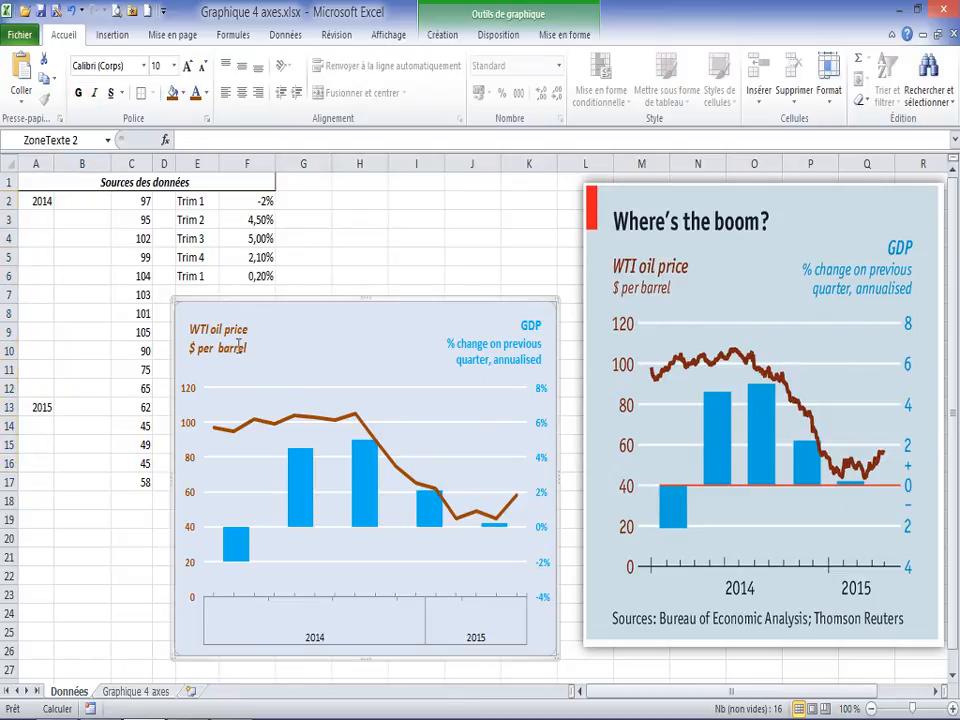
left_click(228, 366)
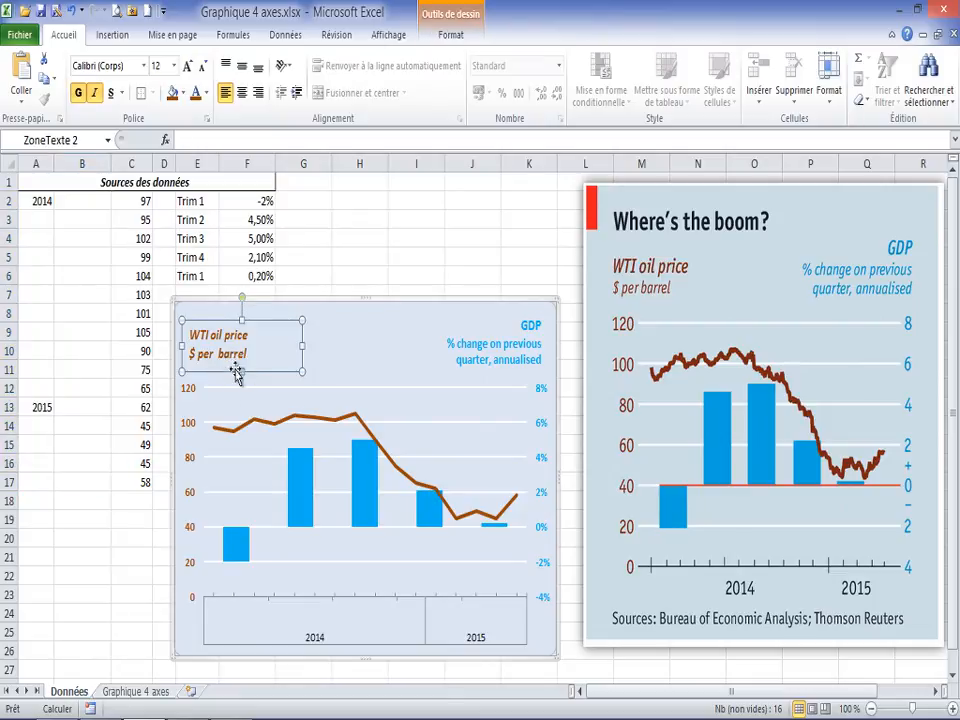
left_click(358, 272)
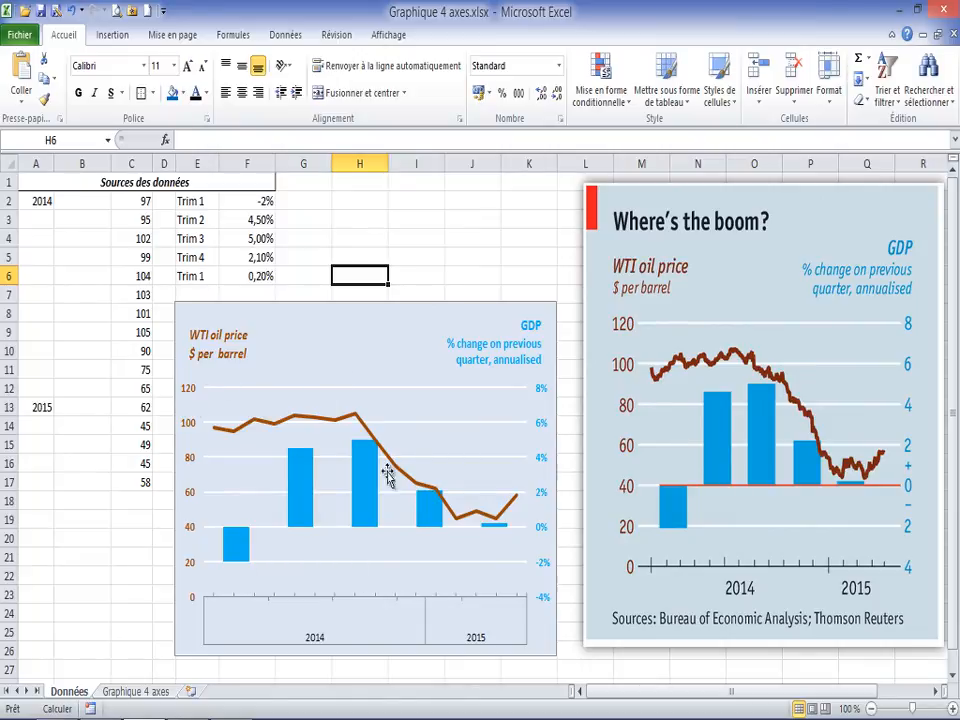
mouse_move(424, 506)
left_click(380, 301)
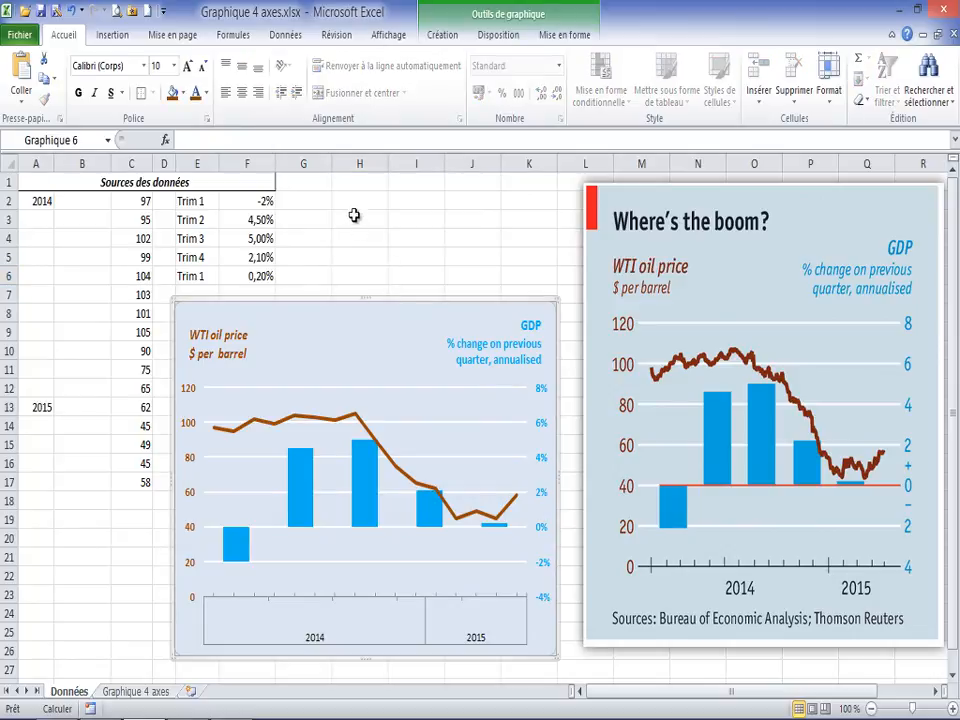
left_click(354, 204)
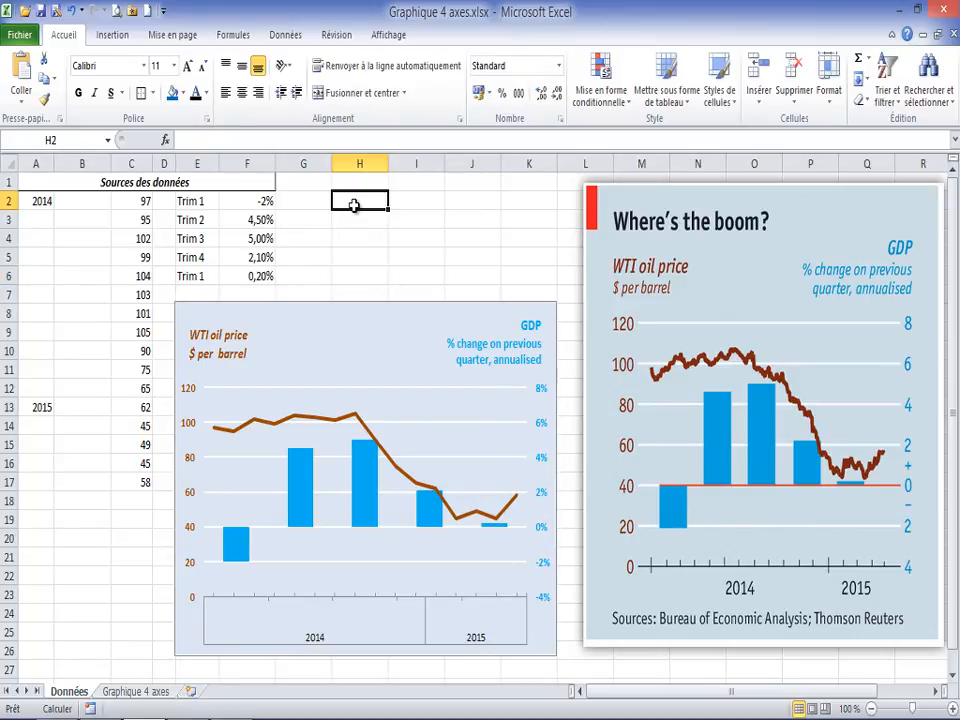